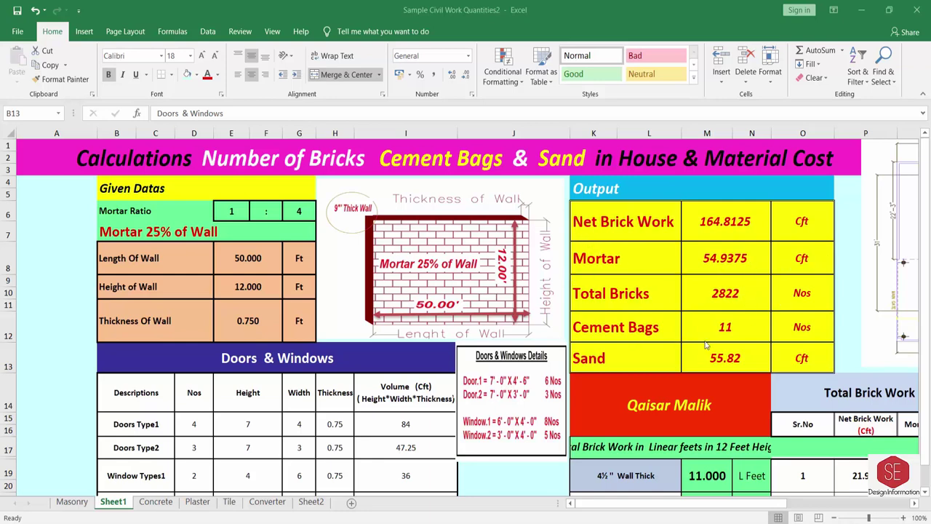
- Move the floor-plan picture to the left, then undo the move
{"action": "scroll", "coordinate": [377, 285], "scroll_direction": "down", "scroll_amount": 2}
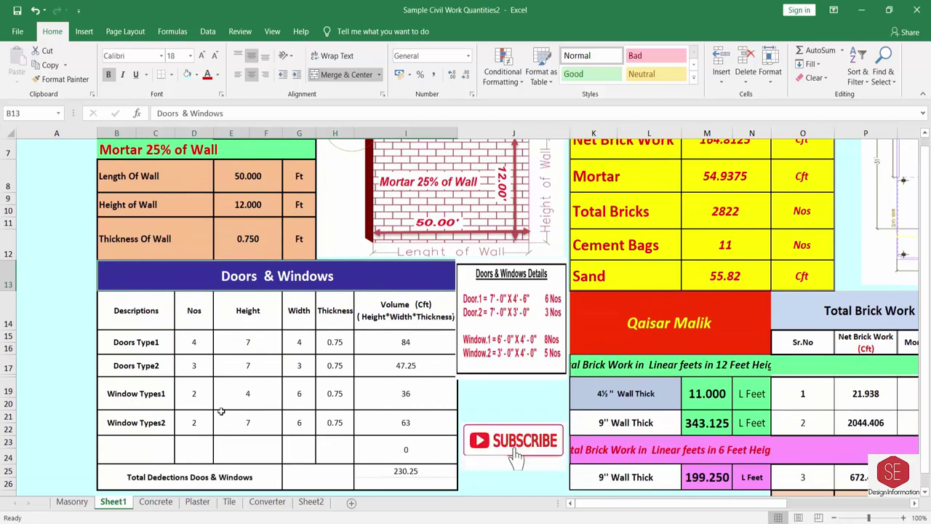
{"action": "mouse_move", "coordinate": [896, 211]}
{"action": "left_mouse_down"}
{"action": "mouse_move", "coordinate": [127, 376]}
{"action": "mouse_move", "coordinate": [104, 391]}
{"action": "left_mouse_up"}
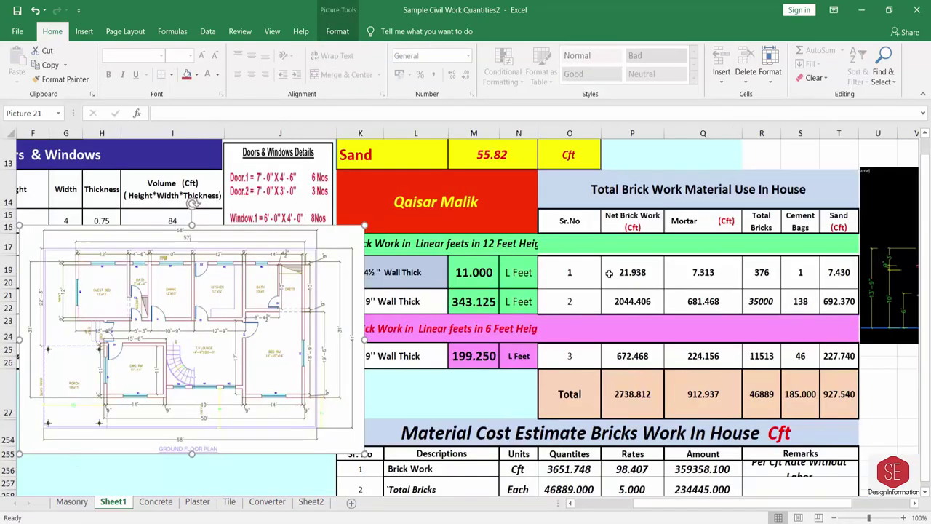
{"action": "left_click", "coordinate": [626, 201]}
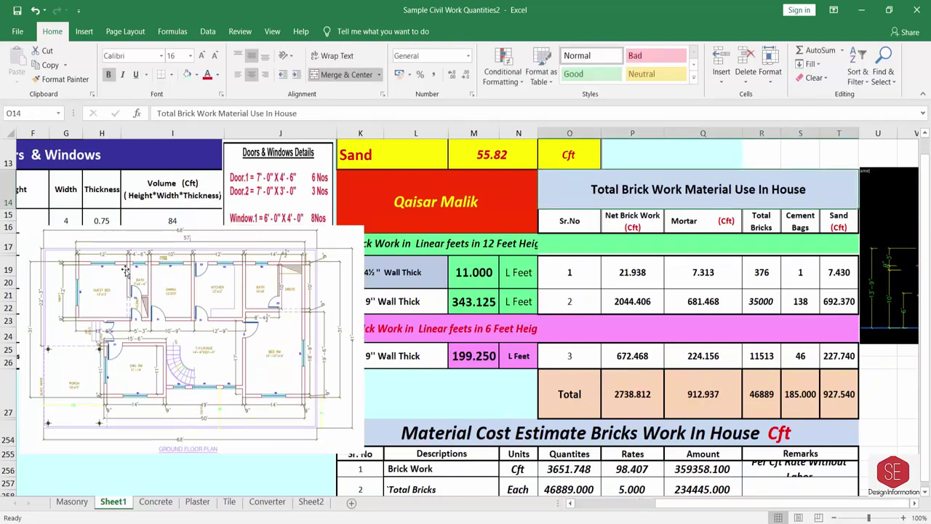
{"action": "left_click", "coordinate": [704, 331]}
{"action": "scroll", "coordinate": [704, 331], "scroll_direction": "down", "scroll_amount": 2}
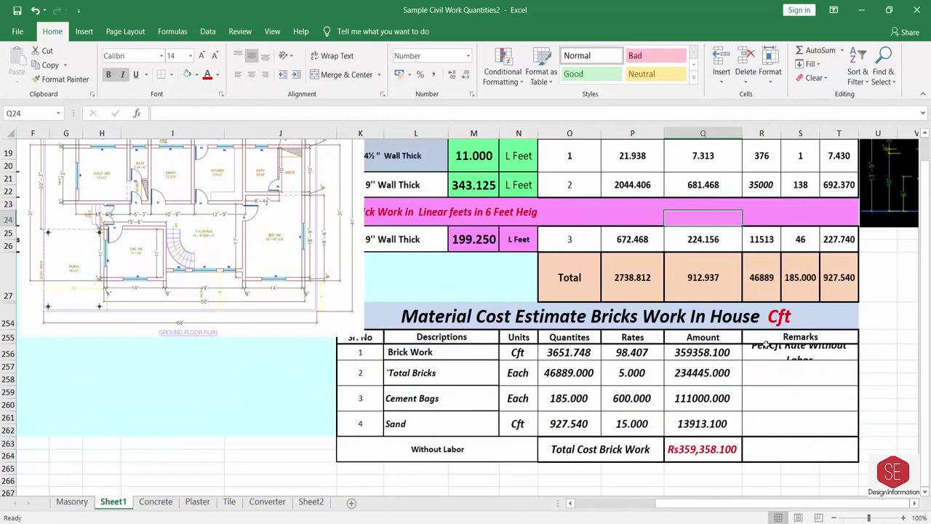
{"action": "scroll", "coordinate": [609, 356], "scroll_direction": "up", "scroll_amount": 5}
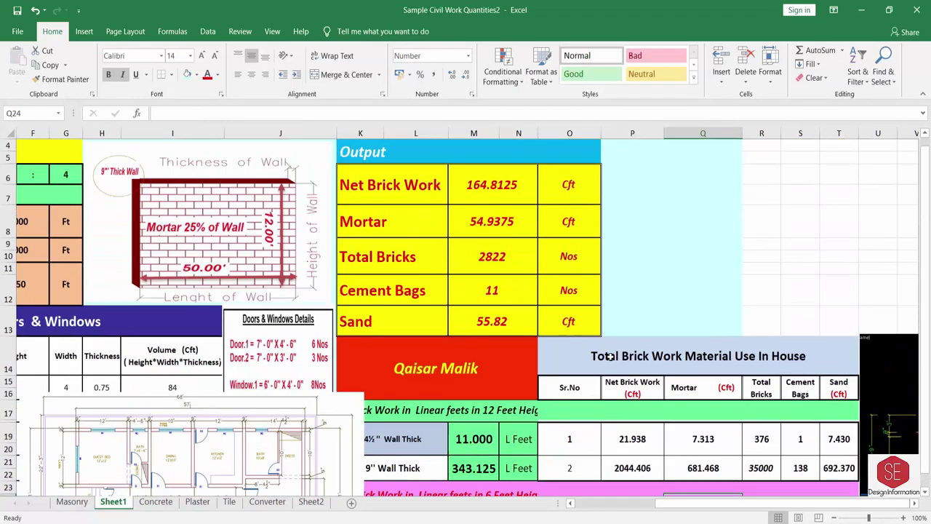
{"action": "key", "text": "ctrl+z"}
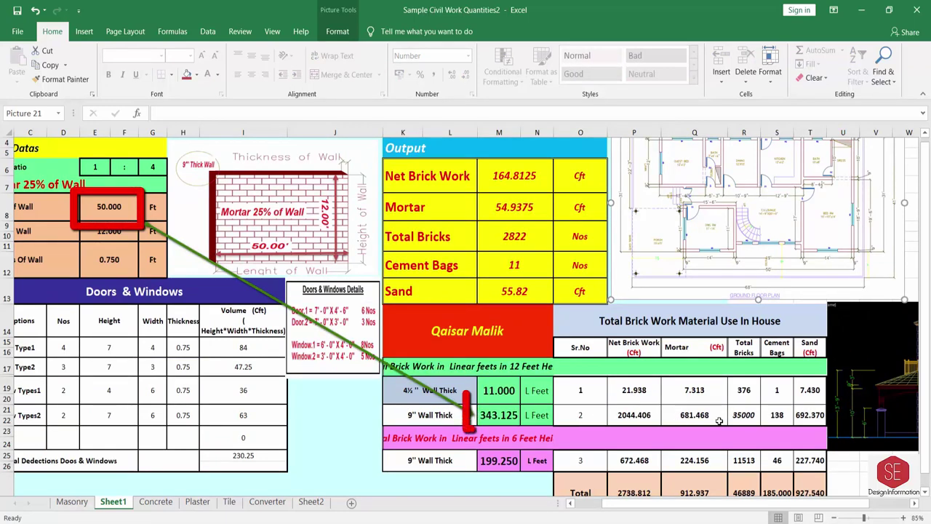
- Set the wall length to 343.125 ft and the wall thickness to =9/12 ft
{"action": "left_click", "coordinate": [497, 414]}
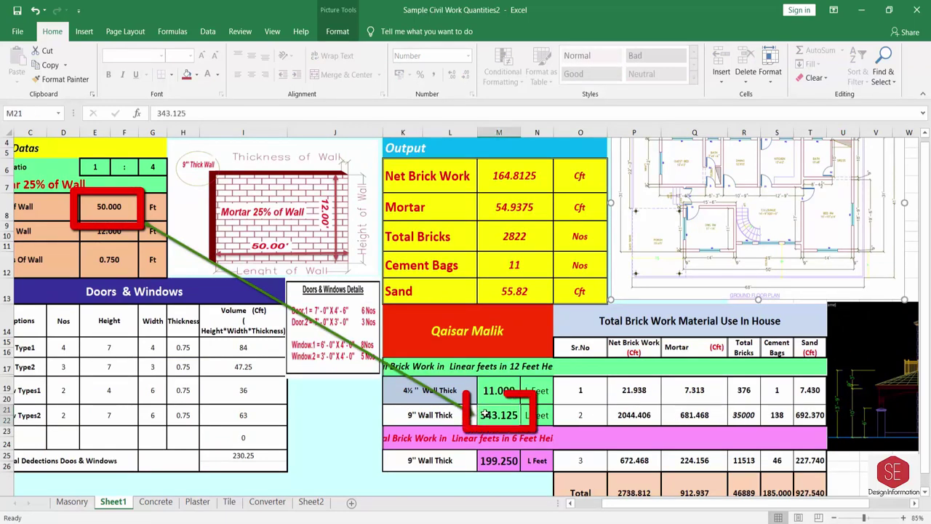
{"action": "left_click", "coordinate": [109, 206]}
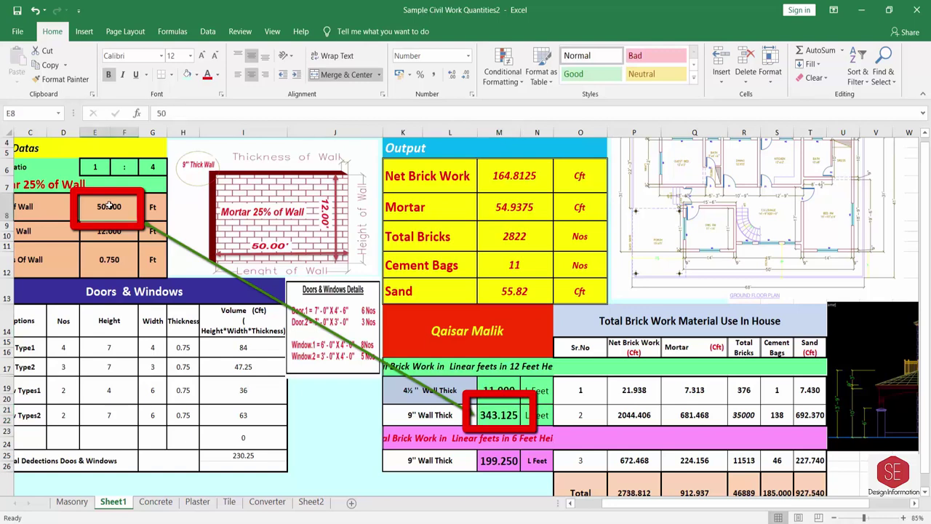
{"action": "type", "text": "343.125"}
{"action": "key", "text": "Return"}
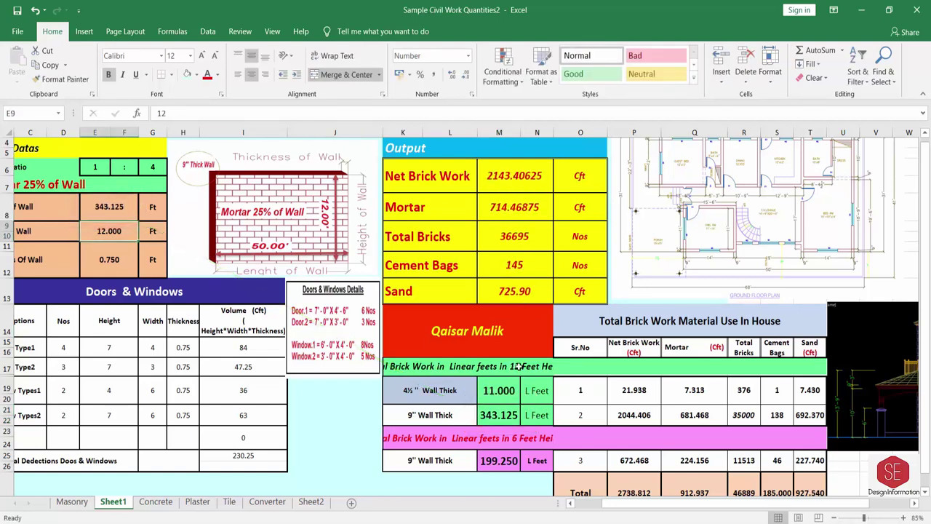
{"action": "left_click", "coordinate": [109, 259]}
{"action": "type", "text": "=9/"}
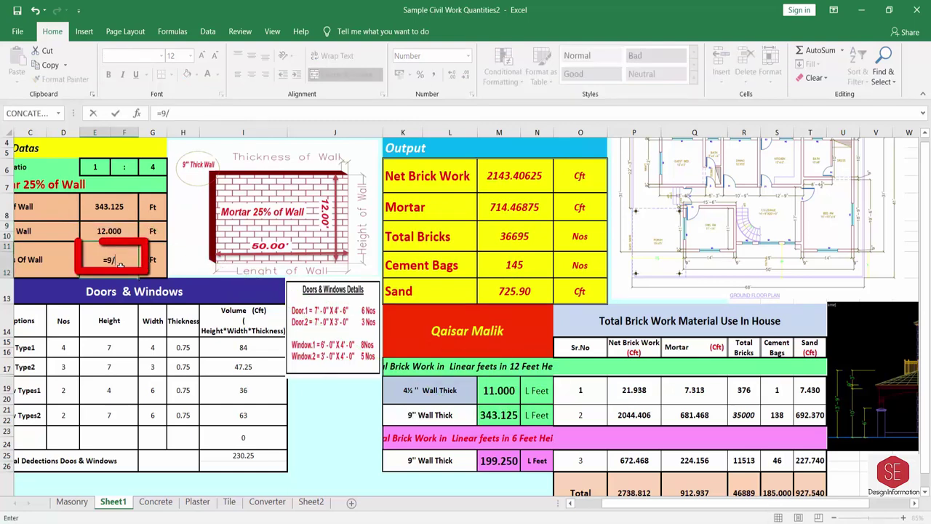
{"action": "type", "text": "12"}
{"action": "key", "text": "Return"}
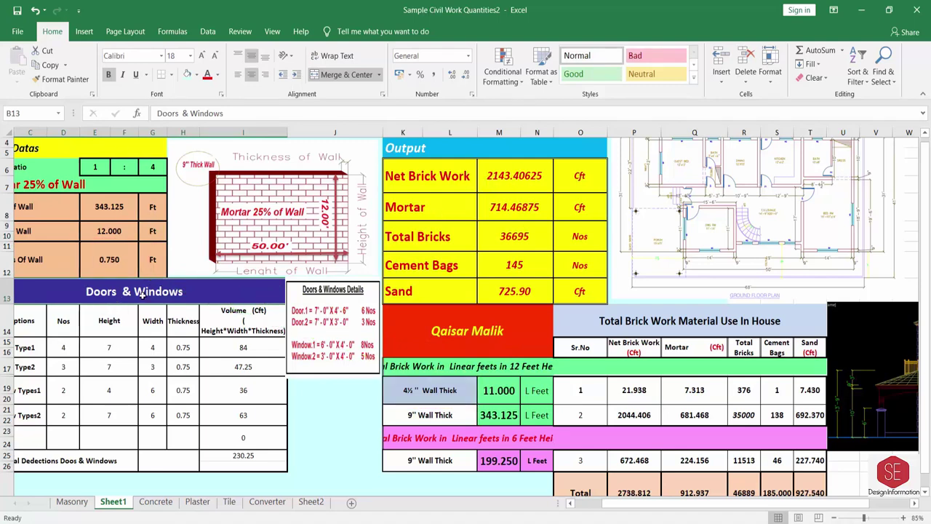
- Enter door and window counts 6, 2, 8 and 5, with the details picture beside the table
{"action": "left_click_drag", "start_coordinate": [677, 203], "coordinate": [440, 255]}
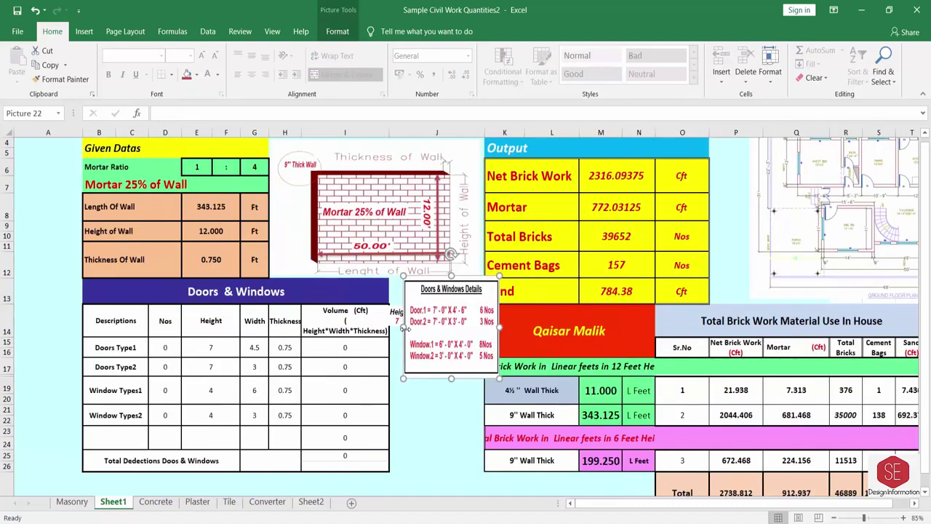
{"action": "left_click_drag", "start_coordinate": [390, 325], "coordinate": [390, 324]}
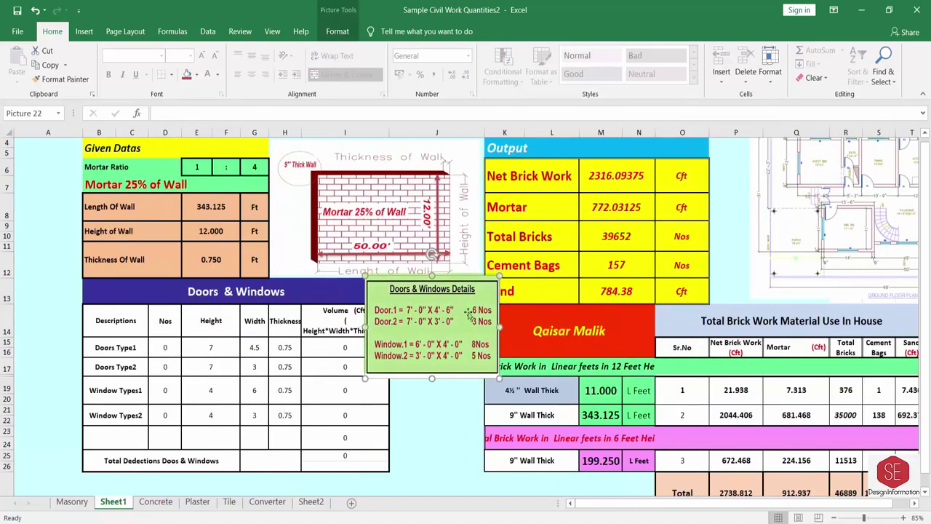
{"action": "left_click", "coordinate": [170, 349]}
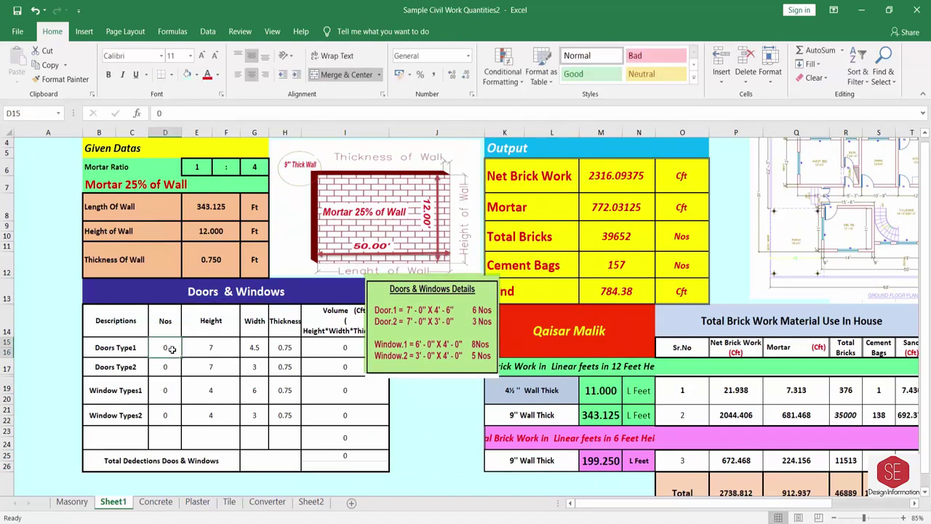
{"action": "type", "text": "6"}
{"action": "key", "text": "Return"}
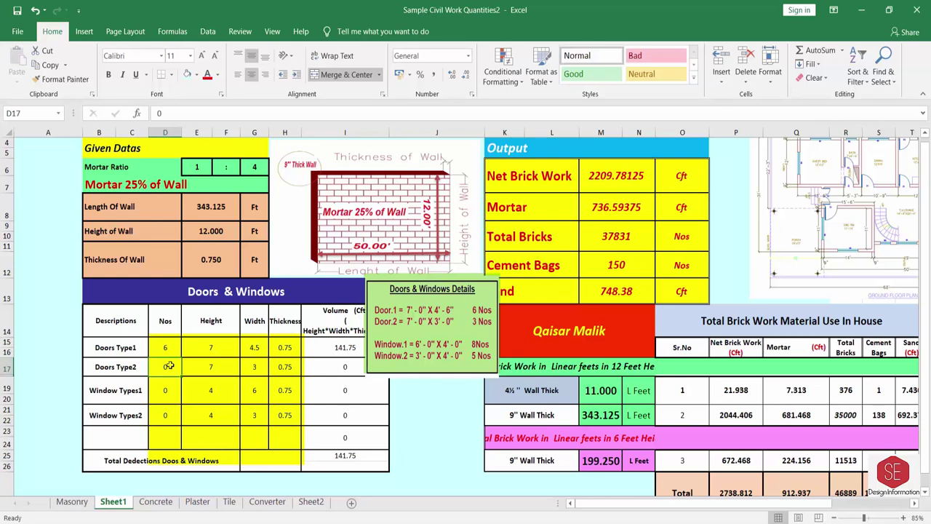
{"action": "type", "text": "2"}
{"action": "key", "text": "Return"}
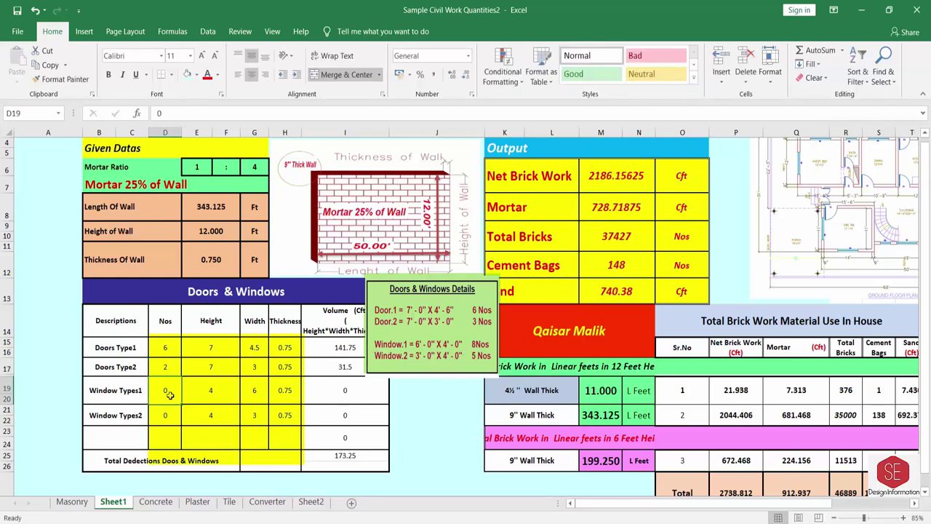
{"action": "type", "text": "8"}
{"action": "key", "text": "Return"}
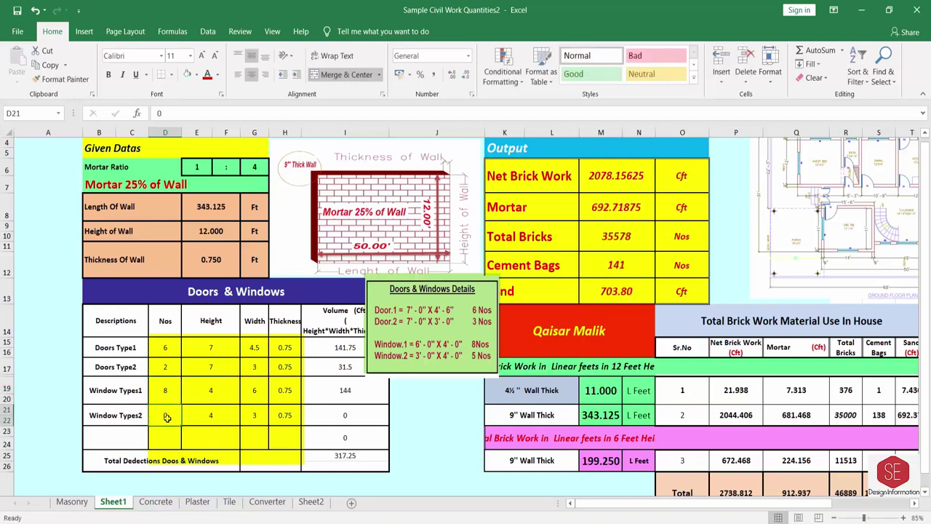
{"action": "type", "text": "5"}
{"action": "key", "text": "Return"}
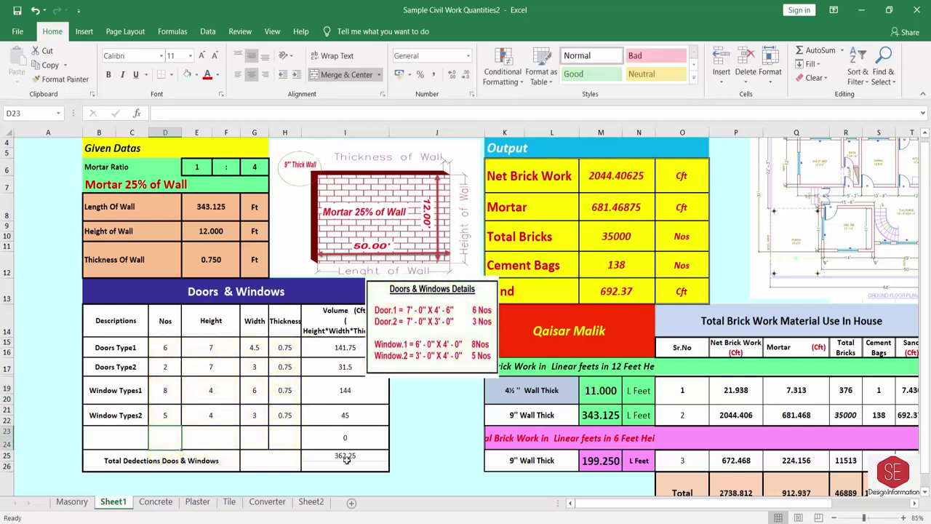
{"action": "left_click_drag", "start_coordinate": [430, 342], "coordinate": [334, 353]}
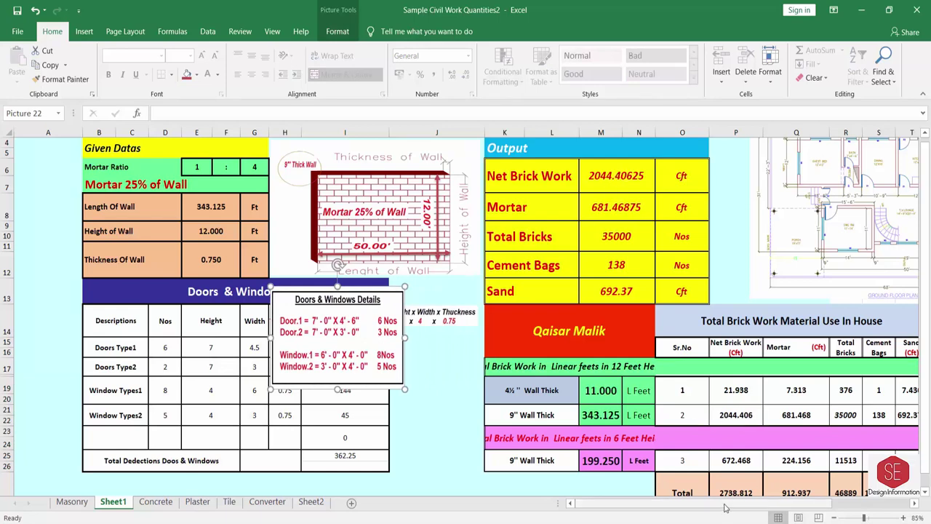
- Compare Net Brick Work with the linked 9-inch wall mortar, bricks, cement and sand values
{"action": "scroll", "coordinate": [740, 415], "scroll_direction": "right", "scroll_amount": 1}
{"action": "left_click", "coordinate": [542, 183]}
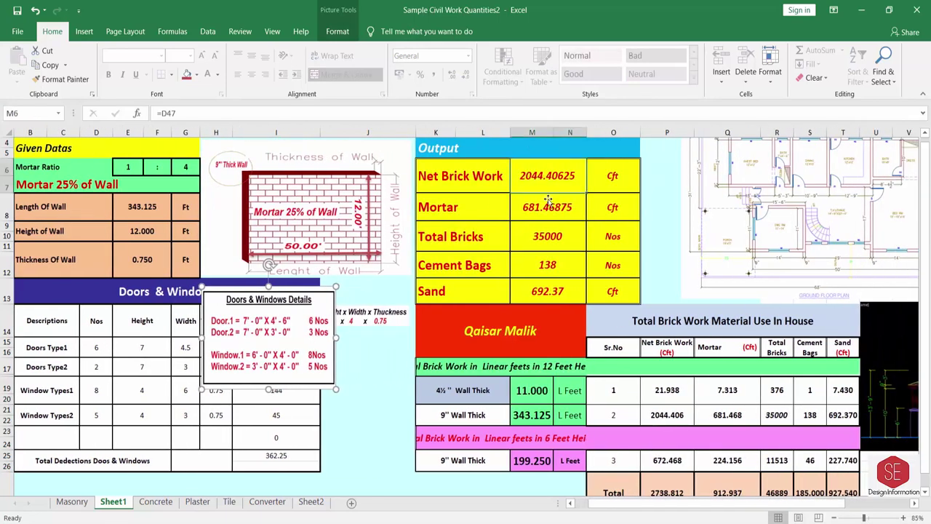
{"action": "left_click", "coordinate": [673, 416]}
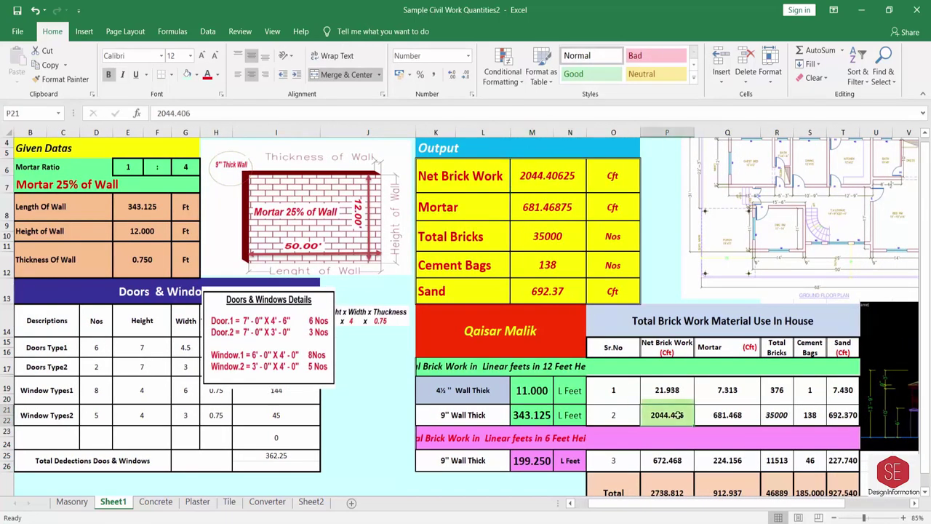
{"action": "left_click", "coordinate": [726, 415]}
{"action": "left_click", "coordinate": [776, 415]}
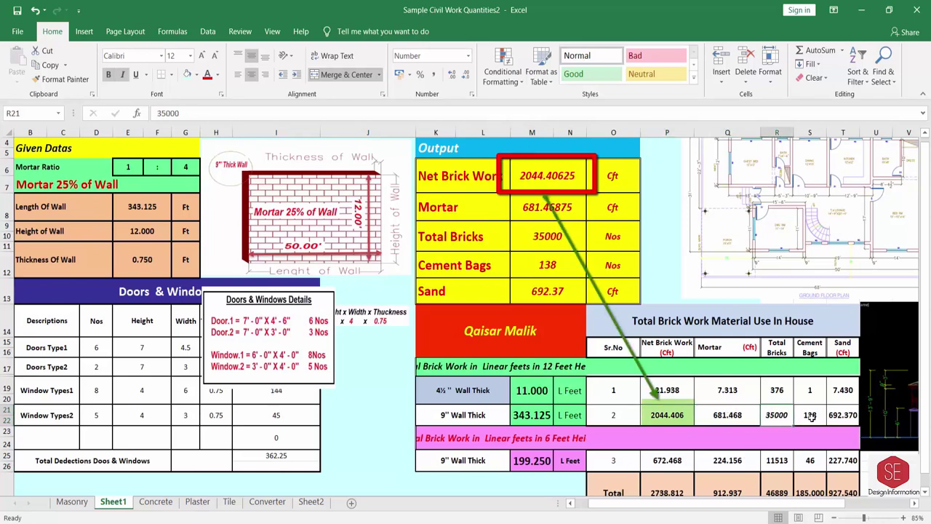
{"action": "left_click", "coordinate": [810, 416]}
{"action": "left_click", "coordinate": [842, 414]}
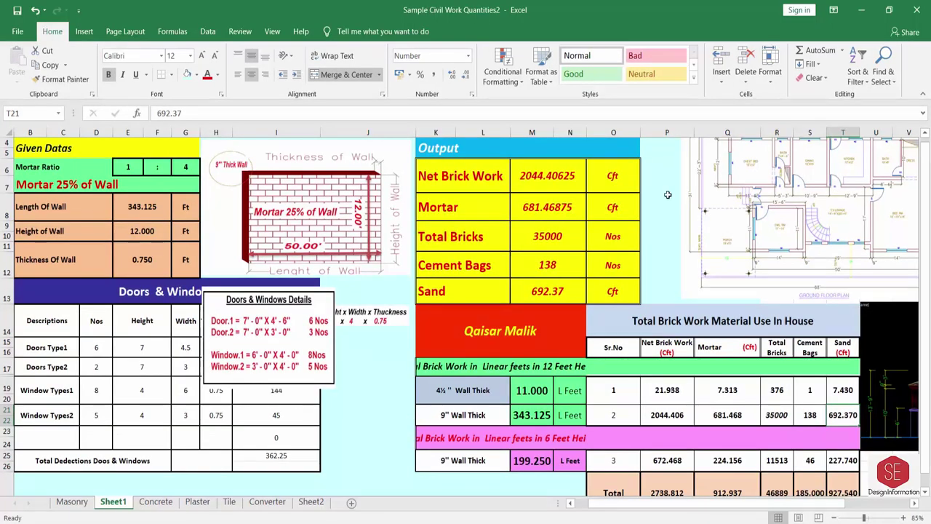
- Select rows 27 to about 260 and bring up their row options
{"action": "scroll", "coordinate": [667, 330], "scroll_direction": "down", "scroll_amount": 3}
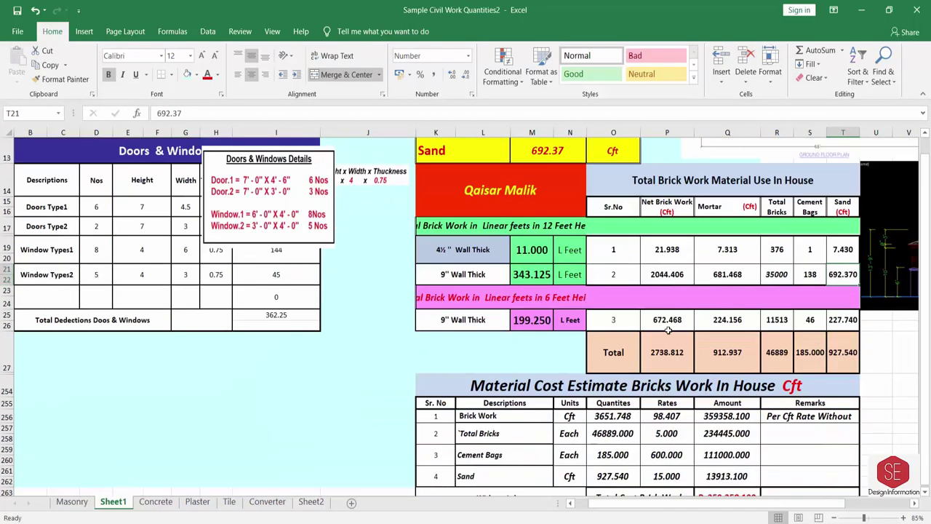
{"action": "left_click", "coordinate": [571, 502]}
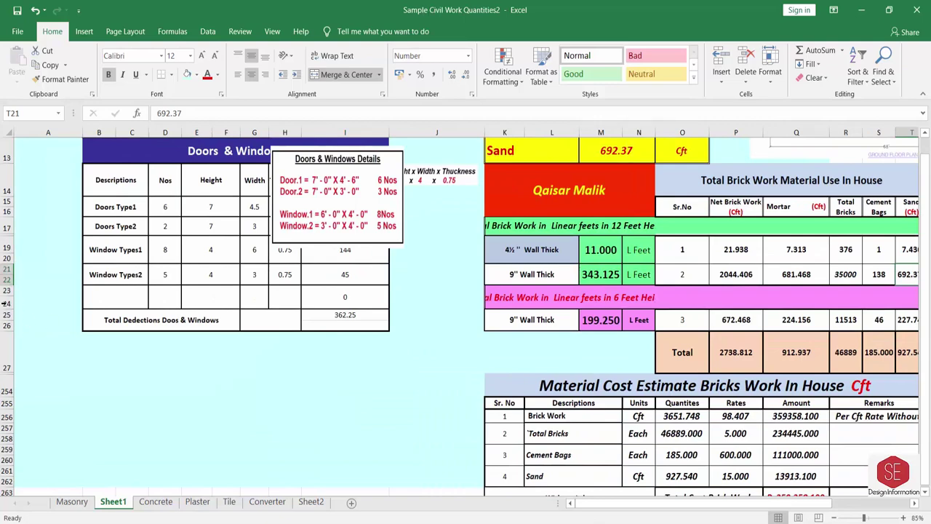
{"action": "left_click_drag", "start_coordinate": [7, 352], "coordinate": [7, 452]}
{"action": "right_click", "coordinate": [7, 444]}
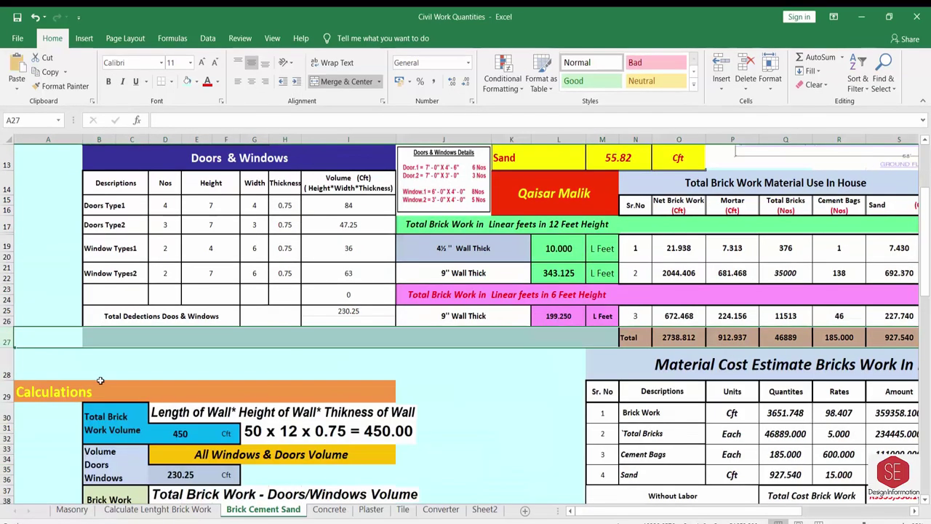
- Review the revealed calculation rows, shifting the 50 x 12 x 0.75 picture slightly right
{"action": "left_click", "coordinate": [36, 392]}
{"action": "scroll", "coordinate": [37, 336], "scroll_direction": "down", "scroll_amount": 1}
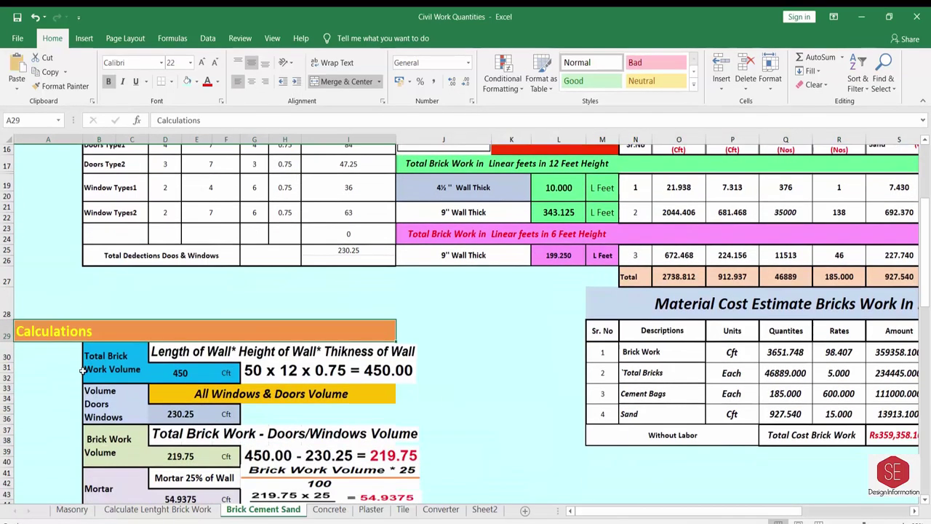
{"action": "scroll", "coordinate": [224, 372], "scroll_direction": "down", "scroll_amount": 1}
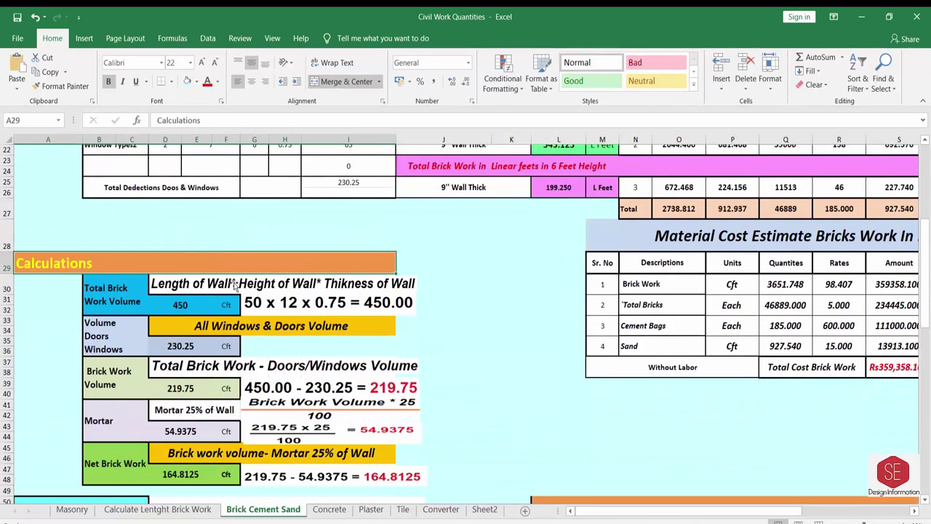
{"action": "scroll", "coordinate": [199, 305], "scroll_direction": "down", "scroll_amount": 1}
{"action": "left_click", "coordinate": [264, 242]}
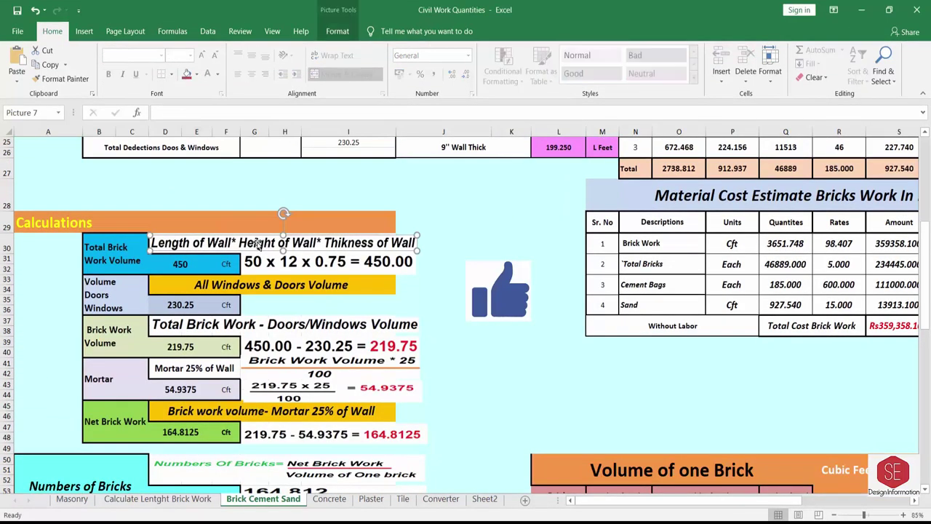
{"action": "mouse_move", "coordinate": [301, 266]}
{"action": "left_mouse_down"}
{"action": "mouse_move", "coordinate": [359, 263]}
{"action": "mouse_move", "coordinate": [299, 266]}
{"action": "left_mouse_up"}
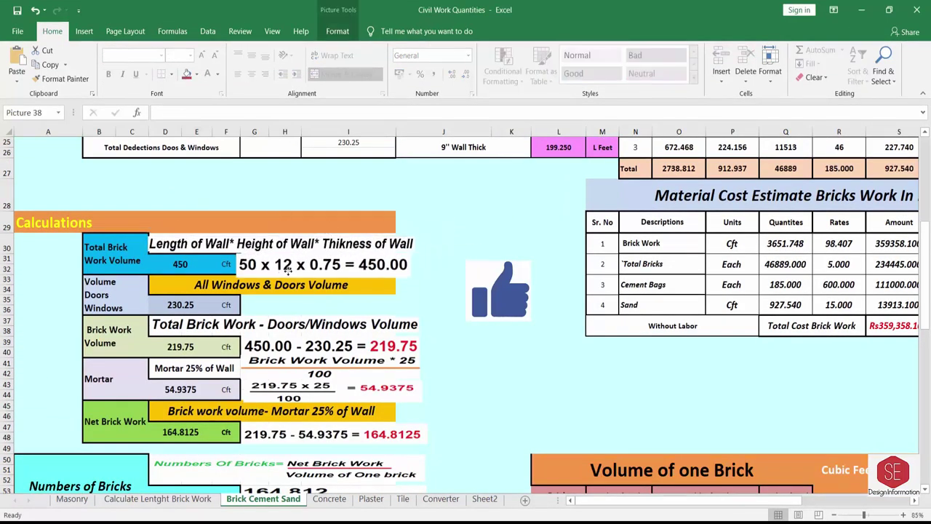
{"action": "scroll", "coordinate": [202, 276], "scroll_direction": "down", "scroll_amount": 1}
{"action": "left_click", "coordinate": [112, 294]}
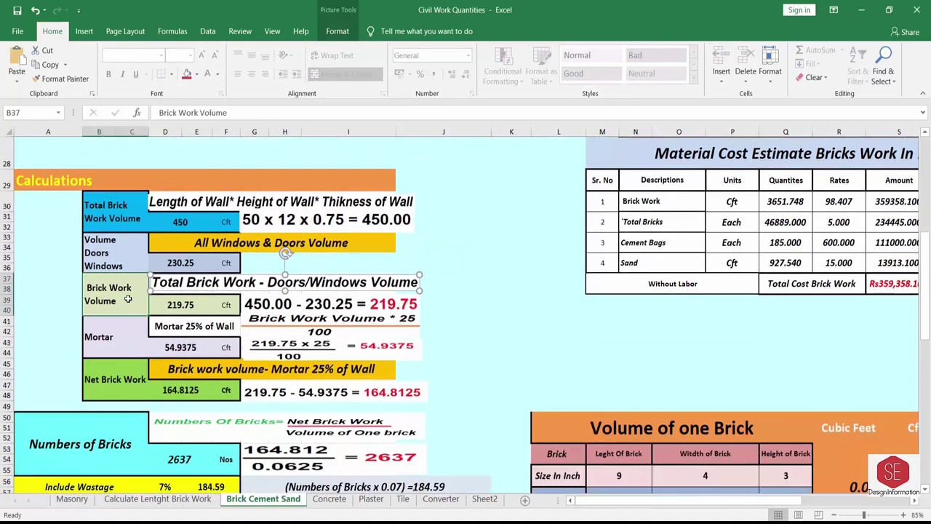
{"action": "left_click", "coordinate": [104, 379]}
{"action": "scroll", "coordinate": [88, 335], "scroll_direction": "down", "scroll_amount": 1}
{"action": "scroll", "coordinate": [66, 291], "scroll_direction": "down", "scroll_amount": 3}
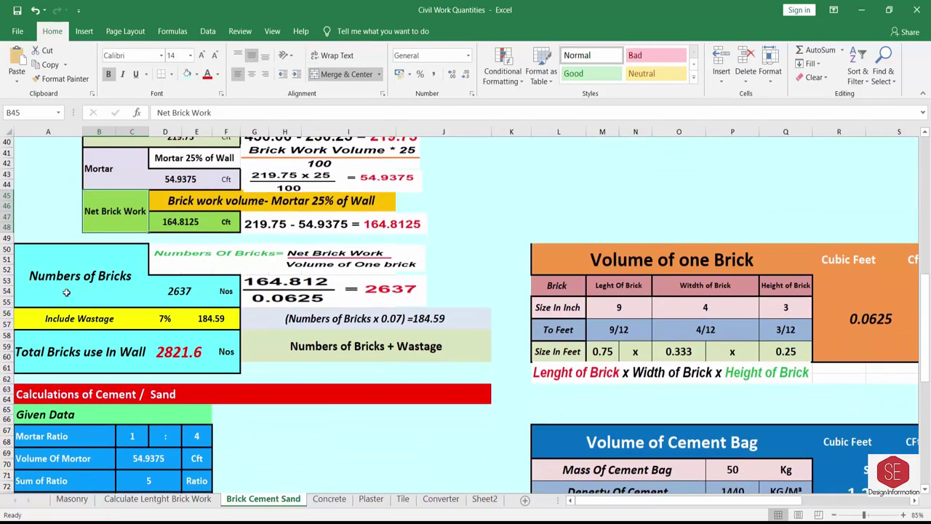
{"action": "left_click", "coordinate": [334, 224]}
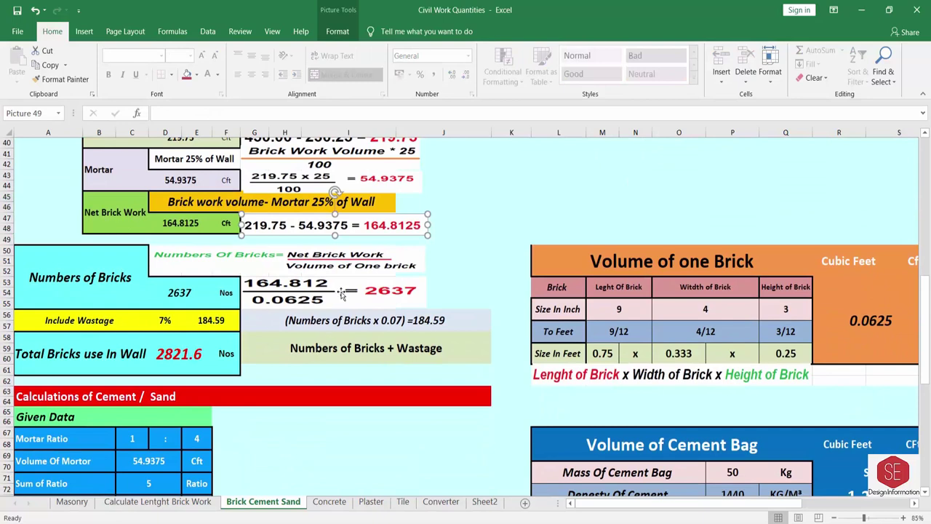
{"action": "left_click_drag", "start_coordinate": [647, 502], "coordinate": [693, 518]}
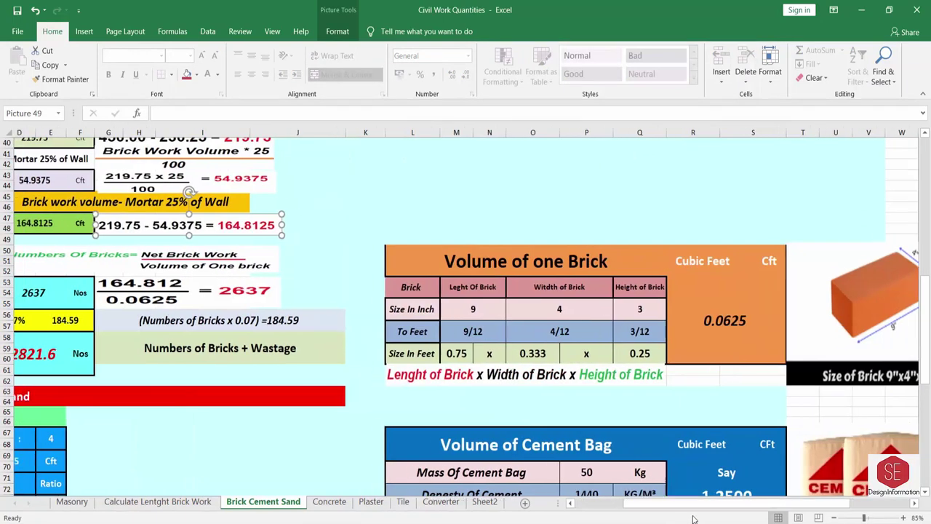
- Try a 9×4.5×3.5-inch brick by setting width 4.5 and height 3.5
{"action": "left_click", "coordinate": [688, 328]}
{"action": "left_click", "coordinate": [557, 310]}
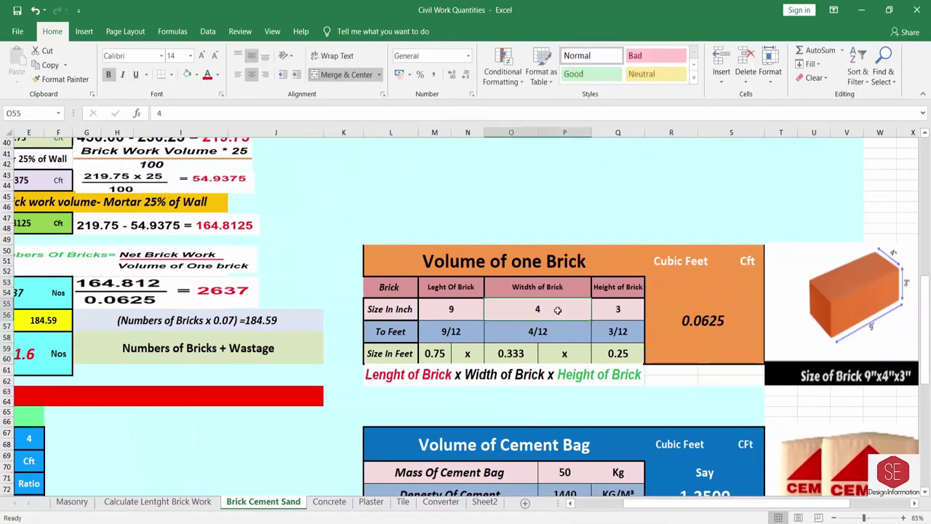
{"action": "type", "text": "4.5"}
{"action": "key", "text": "Return"}
{"action": "left_click", "coordinate": [617, 309]}
{"action": "type", "text": "3.5"}
{"action": "key", "text": "Return"}
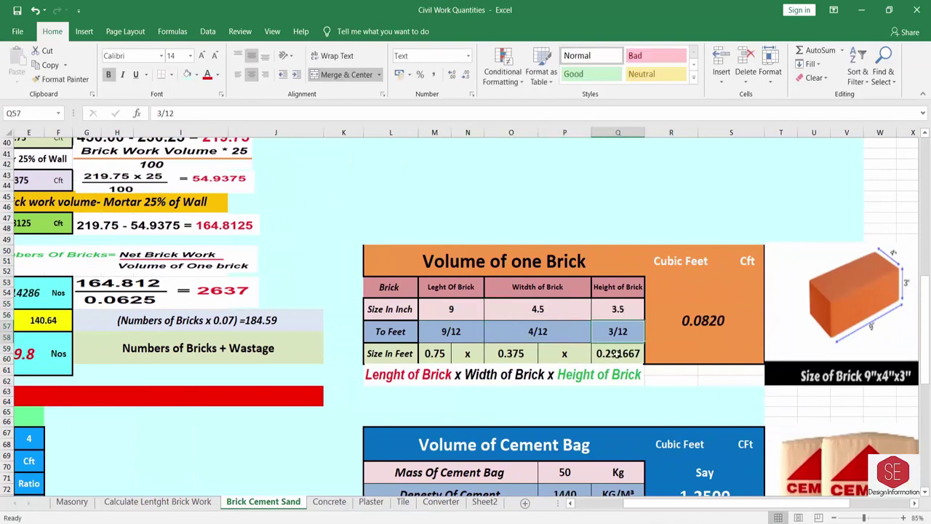
- Restore the original brick width of 4 and height of 3 inches
{"action": "left_click", "coordinate": [537, 309]}
{"action": "type", "text": "4"}
{"action": "left_click", "coordinate": [617, 309]}
{"action": "type", "text": "5"}
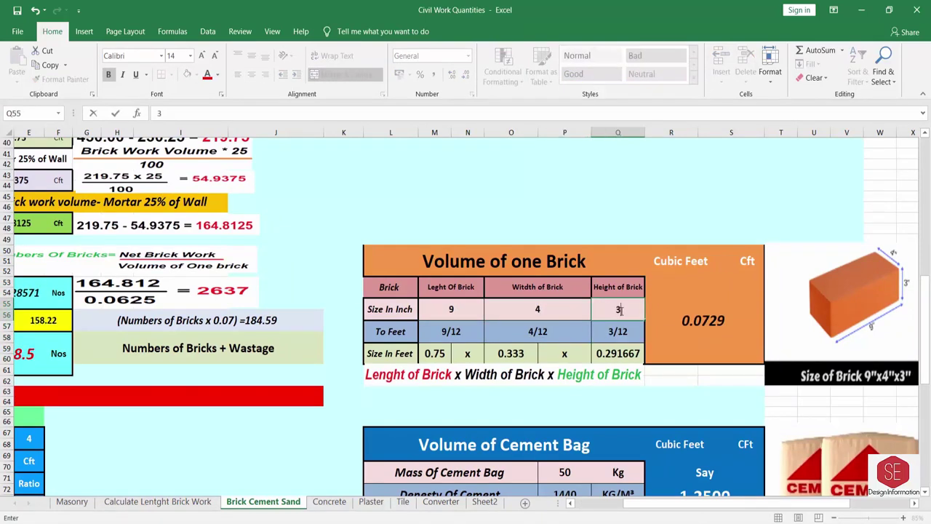
{"action": "key", "text": "Return"}
{"action": "scroll", "coordinate": [621, 310], "scroll_direction": "down", "scroll_amount": 3}
{"action": "scroll", "coordinate": [52, 321], "scroll_direction": "left", "scroll_amount": 3}
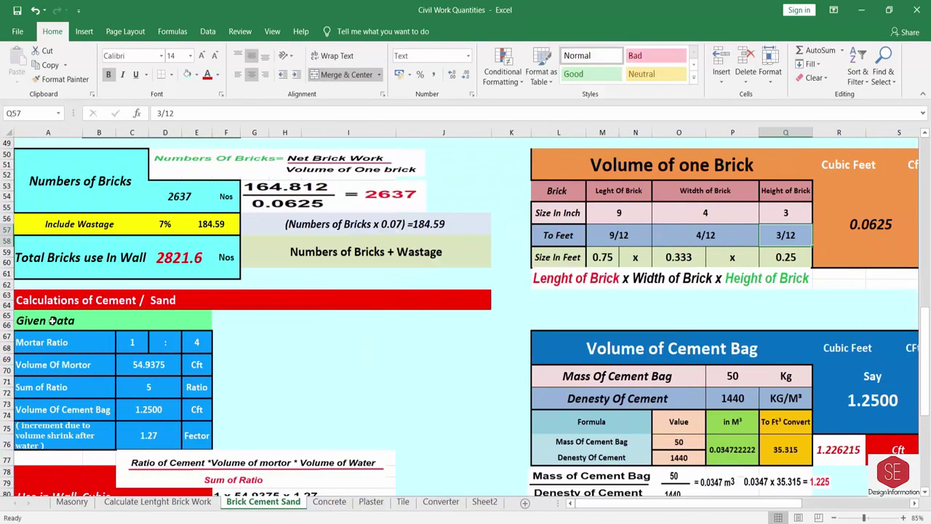
{"action": "left_click", "coordinate": [64, 410]}
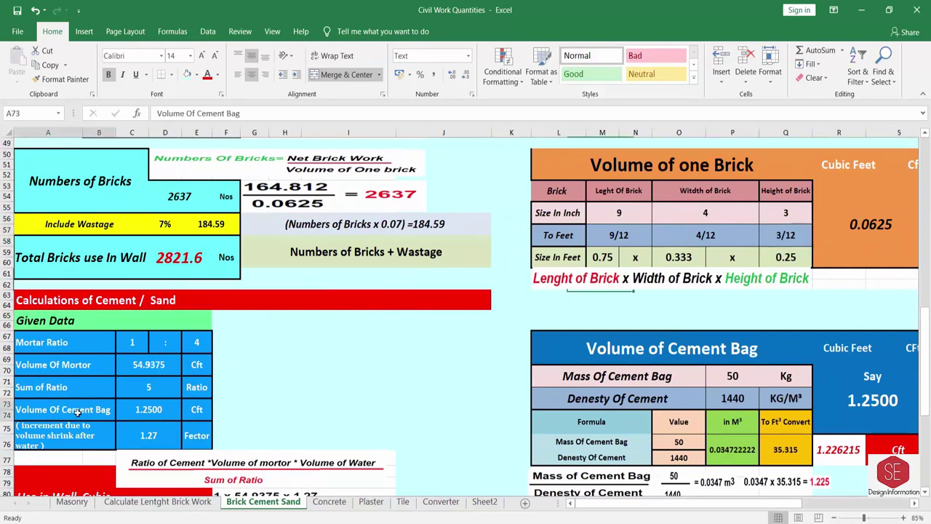
{"action": "left_click", "coordinate": [148, 410]}
{"action": "scroll", "coordinate": [684, 338], "scroll_direction": "right", "scroll_amount": 3}
{"action": "scroll", "coordinate": [567, 317], "scroll_direction": "down", "scroll_amount": 2}
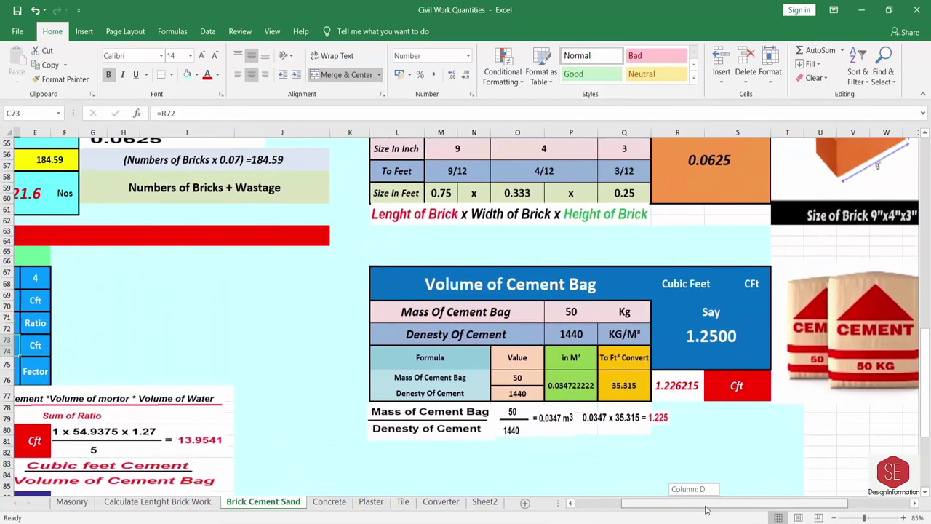
{"action": "left_click_drag", "start_coordinate": [664, 512], "coordinate": [609, 513]}
{"action": "scroll", "coordinate": [437, 327], "scroll_direction": "down", "scroll_amount": 4}
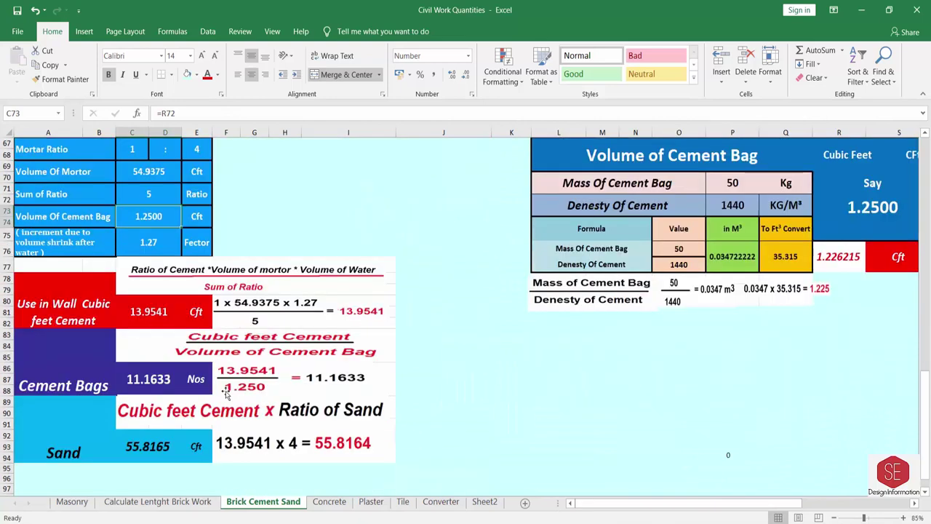
{"action": "left_click", "coordinate": [247, 276]}
{"action": "left_click", "coordinate": [149, 320]}
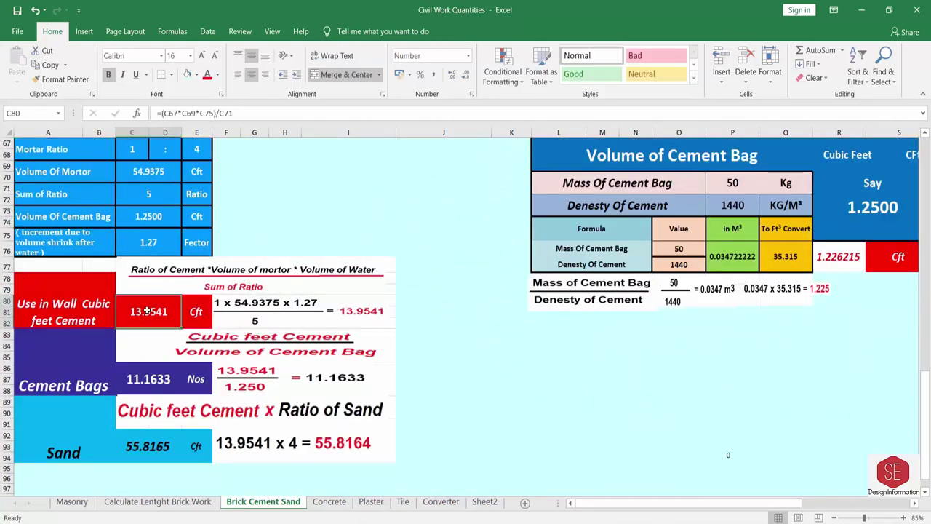
{"action": "left_click", "coordinate": [62, 383]}
{"action": "left_click", "coordinate": [148, 378]}
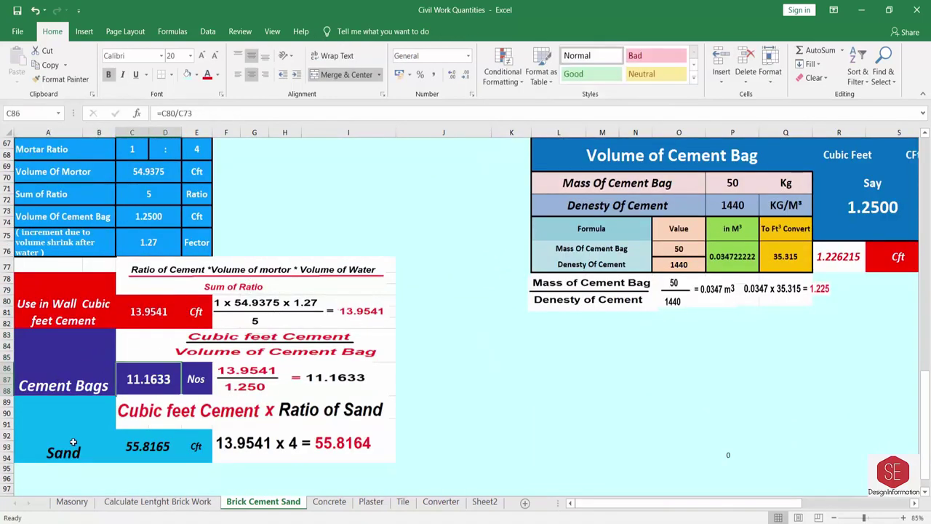
{"action": "left_click", "coordinate": [148, 445]}
{"action": "scroll", "coordinate": [584, 352], "scroll_direction": "up", "scroll_amount": 12}
{"action": "scroll", "coordinate": [584, 352], "scroll_direction": "up", "scroll_amount": 9}
{"action": "scroll", "coordinate": [575, 355], "scroll_direction": "up", "scroll_amount": 2}
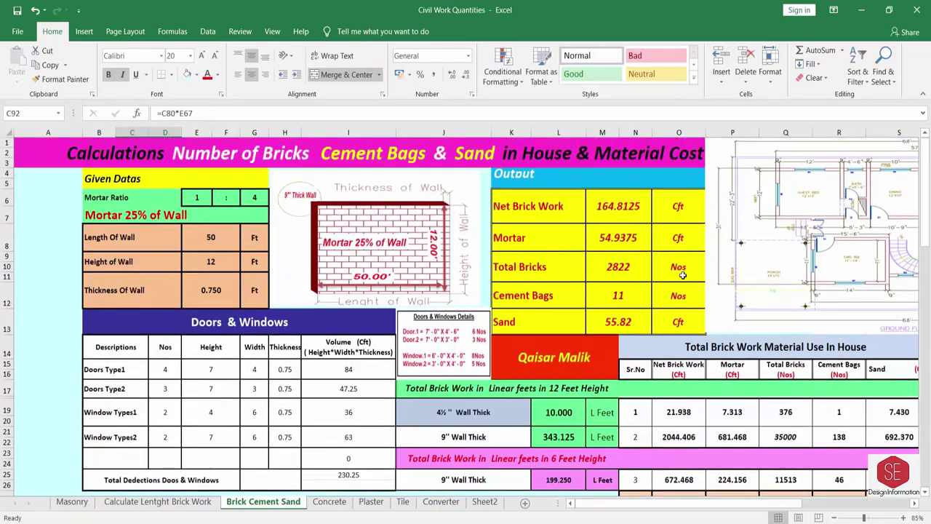
{"action": "scroll", "coordinate": [563, 357], "scroll_direction": "down", "scroll_amount": 2}
{"action": "left_click", "coordinate": [553, 362]}
{"action": "left_click", "coordinate": [559, 344]}
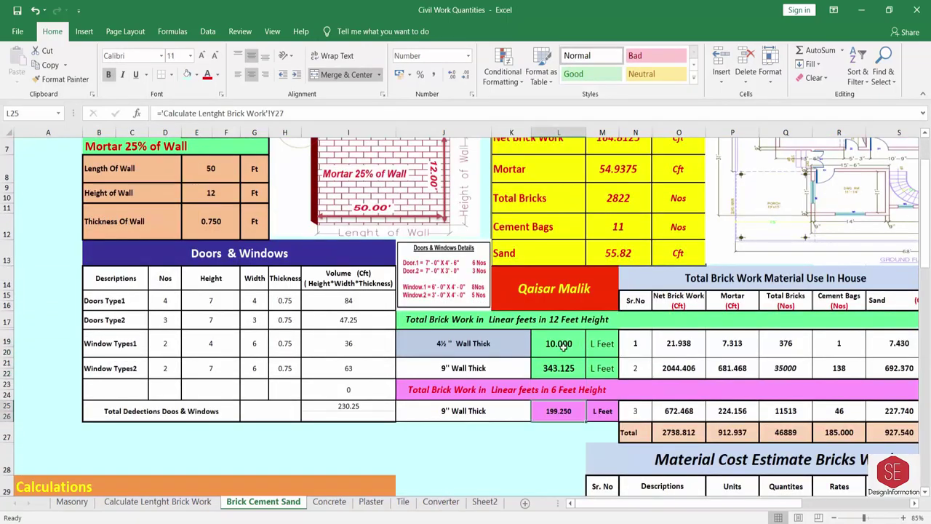
{"action": "left_click", "coordinate": [157, 501]}
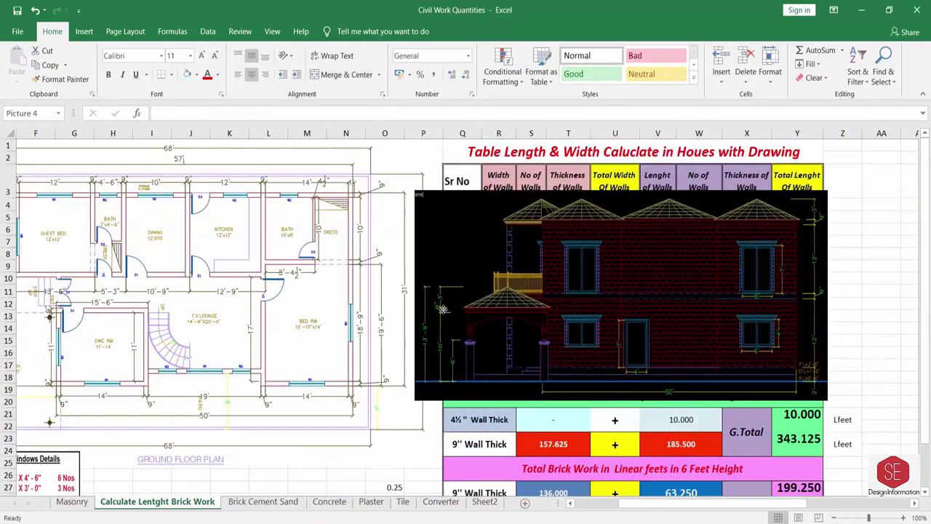
{"action": "left_click", "coordinate": [558, 203]}
{"action": "scroll", "coordinate": [677, 361], "scroll_direction": "down", "scroll_amount": 2}
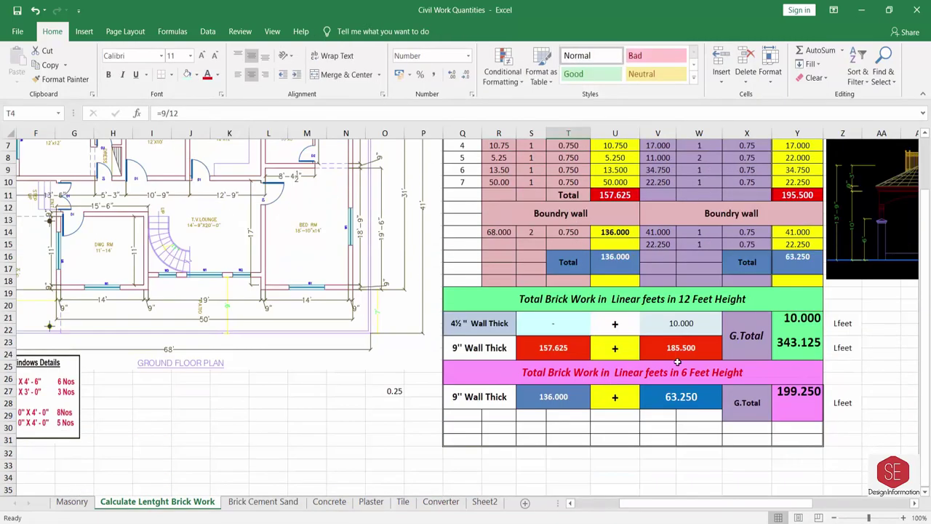
{"action": "left_click", "coordinate": [262, 502]}
- Inspect the wall length of 50 and the existing Doors Type1 volume formula
{"action": "left_click", "coordinate": [216, 245]}
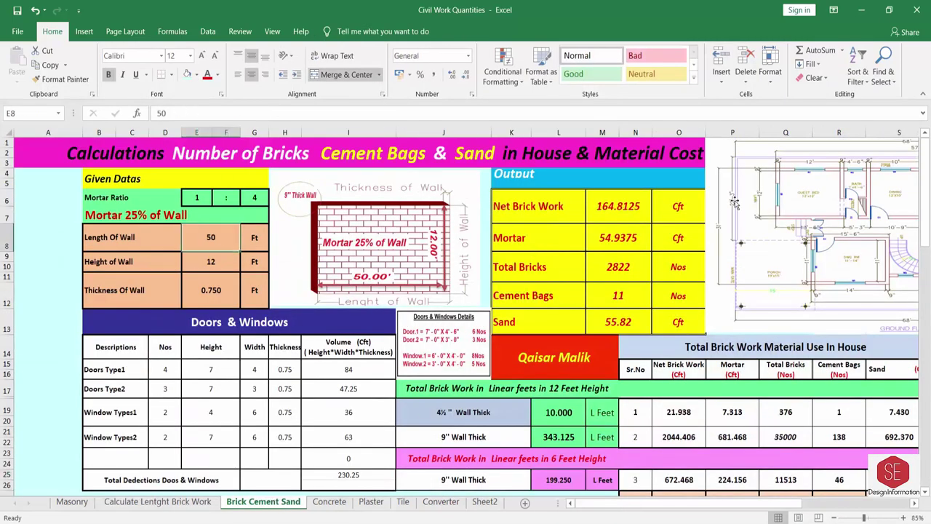
{"action": "scroll", "coordinate": [619, 298], "scroll_direction": "down", "scroll_amount": 6}
{"action": "scroll", "coordinate": [707, 256], "scroll_direction": "right", "scroll_amount": 2}
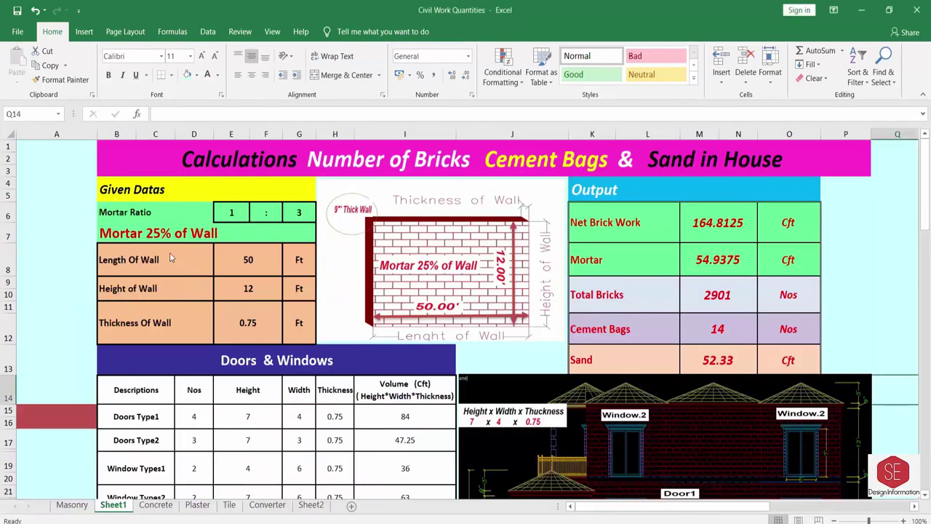
{"action": "scroll", "coordinate": [404, 390], "scroll_direction": "down", "scroll_amount": 2}
{"action": "left_click", "coordinate": [393, 336]}
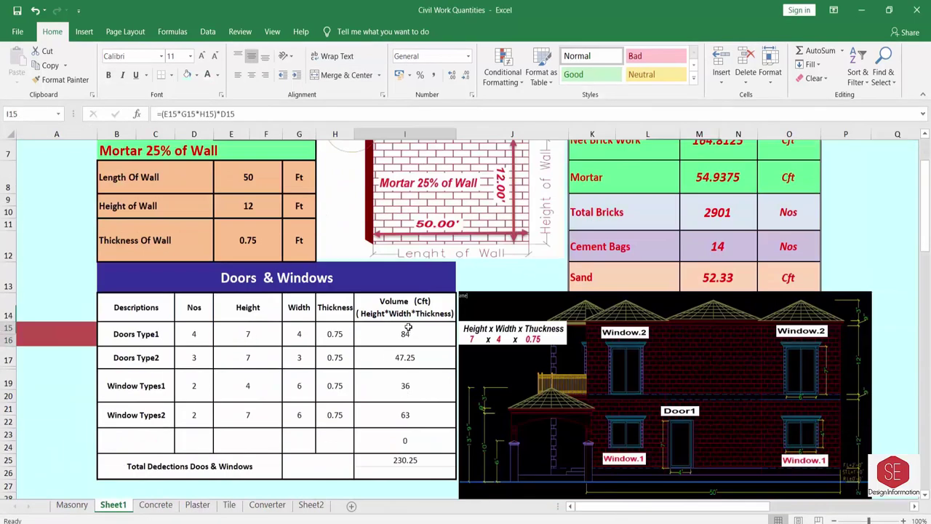
{"action": "double_click", "coordinate": [407, 336]}
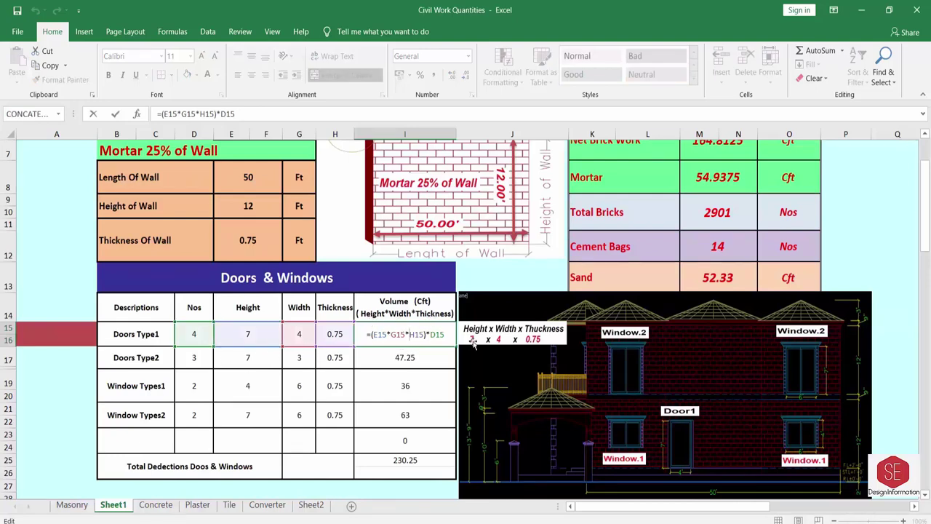
{"action": "key", "text": "Return"}
- Rebuild the Doors Type1 volume as =(height*width*thickness)
{"action": "left_click", "coordinate": [391, 335]}
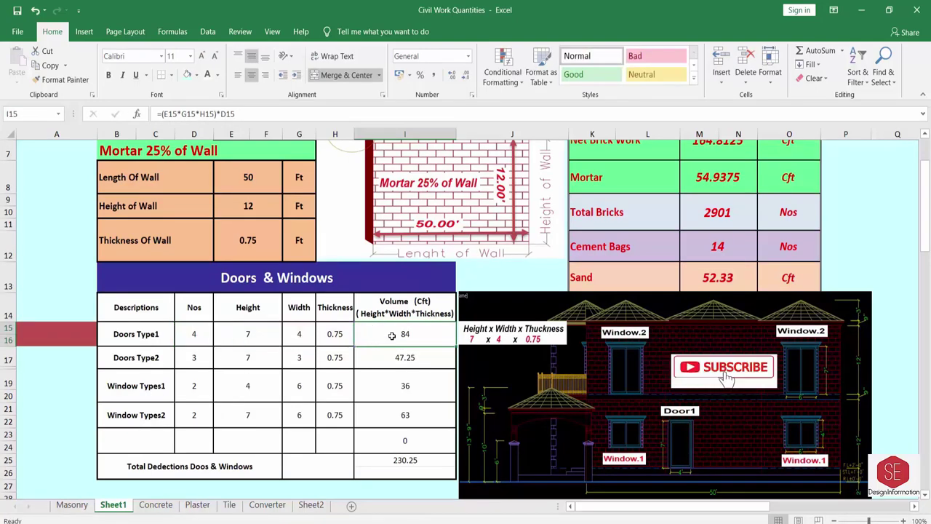
{"action": "key", "text": "Delete"}
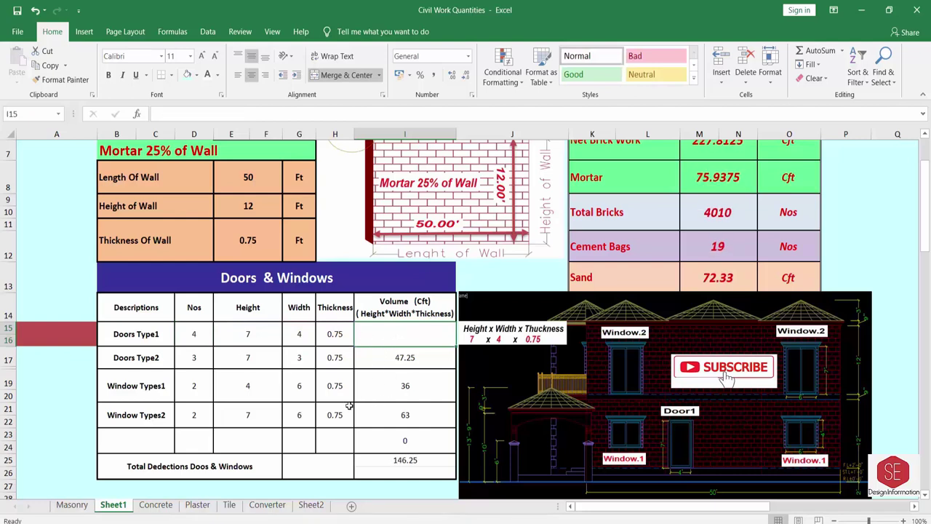
{"action": "type", "text": "=("}
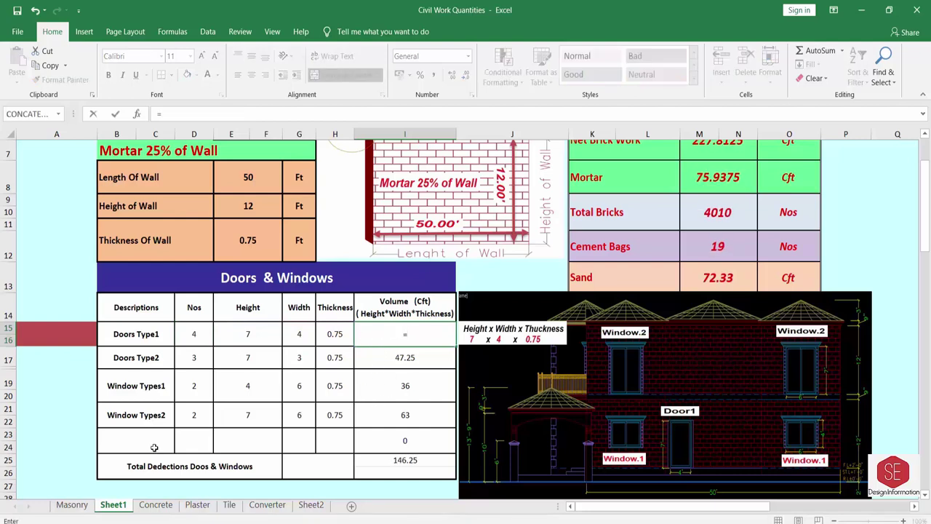
{"action": "left_click", "coordinate": [245, 332]}
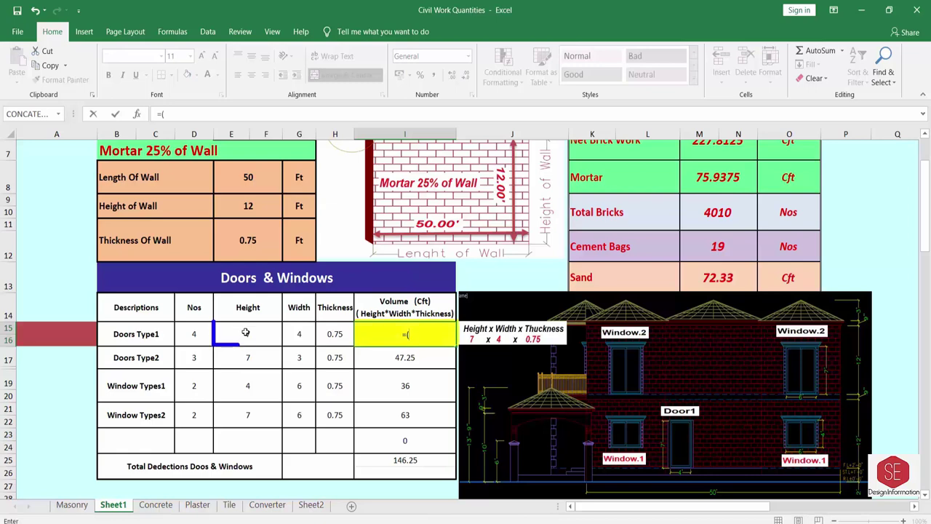
{"action": "type", "text": "*"}
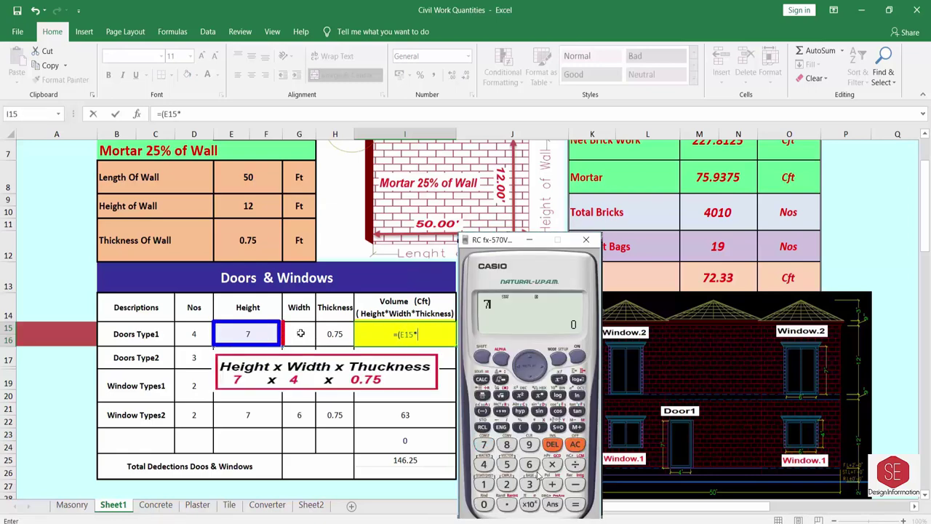
{"action": "left_click", "coordinate": [299, 333]}
{"action": "type", "text": "*"}
{"action": "left_click", "coordinate": [335, 333]}
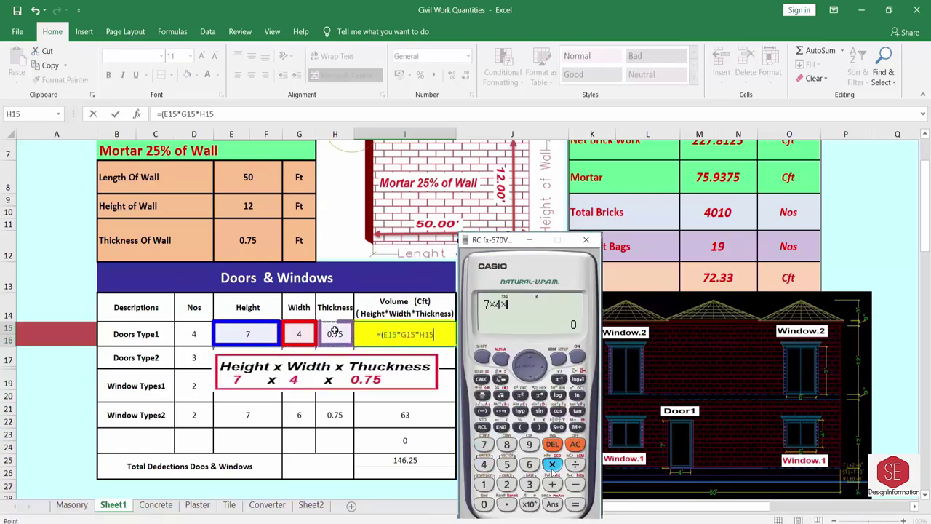
{"action": "type", "text": ")"}
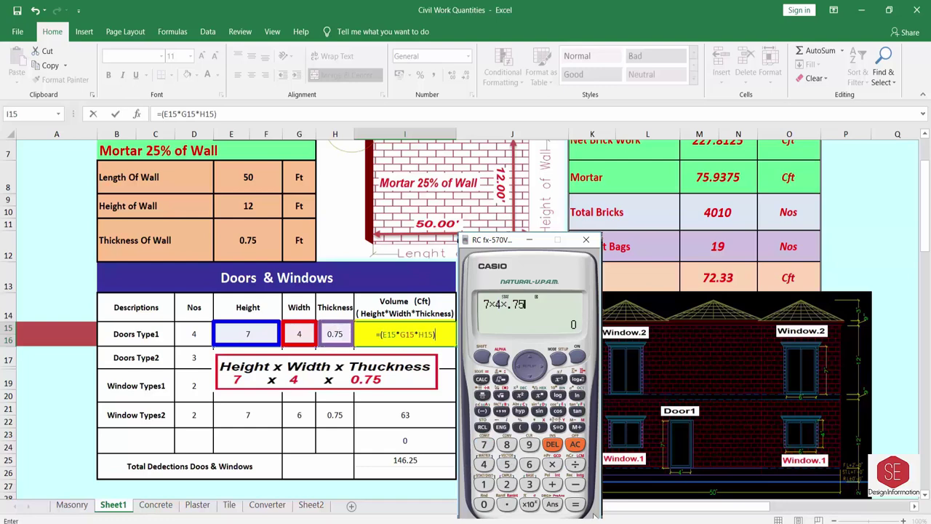
{"action": "key", "text": "Return"}
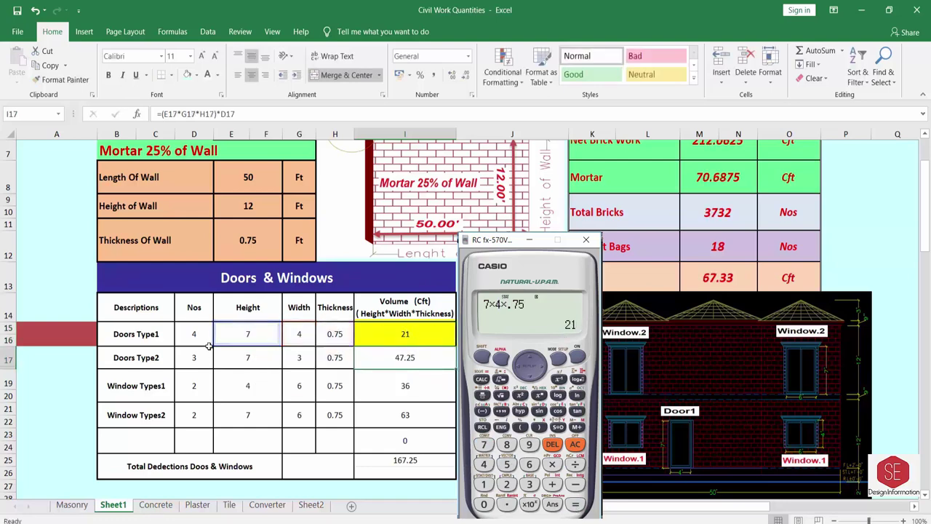
- Multiply the Doors Type1 volume formula by 4 doors
{"action": "left_click", "coordinate": [193, 334]}
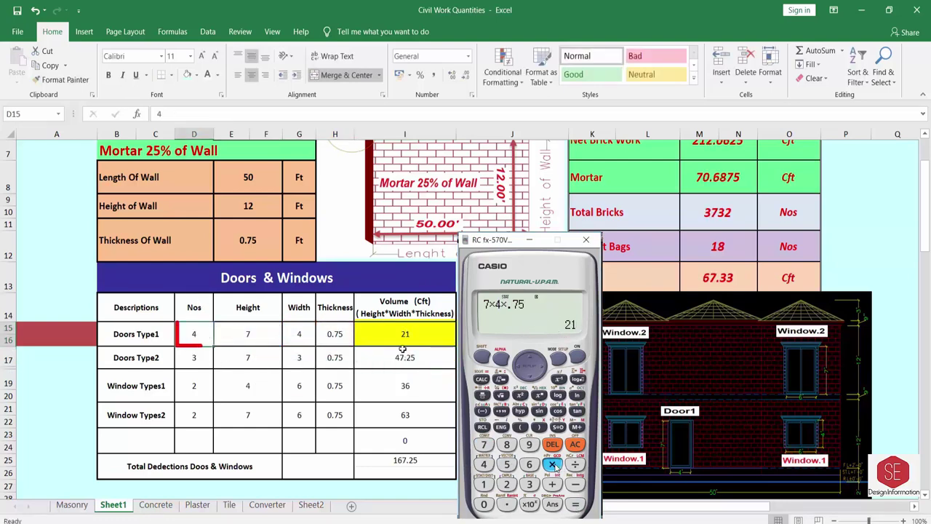
{"action": "left_click", "coordinate": [406, 334]}
{"action": "double_click", "coordinate": [406, 334]}
{"action": "type", "text": "*"}
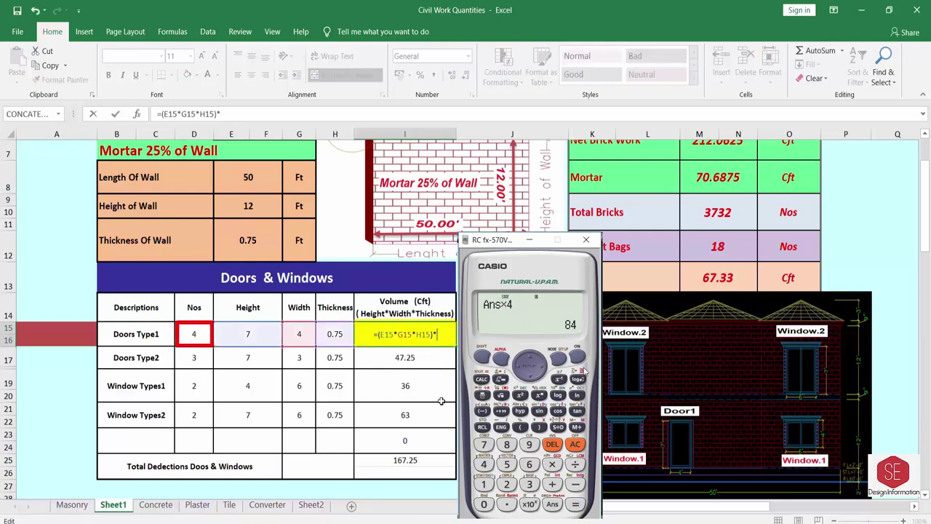
{"action": "type", "text": "4"}
{"action": "key", "text": "Return"}
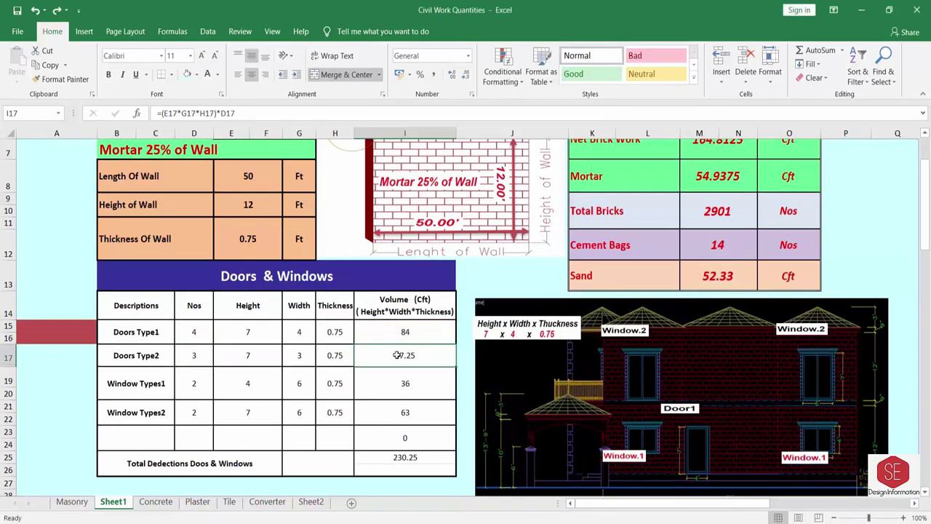
- Enter Doors Type2 volume as =(E17*G17*H17)*D17, giving 47.25 Cft
{"action": "key", "text": "Delete"}
{"action": "type", "text": "=("}
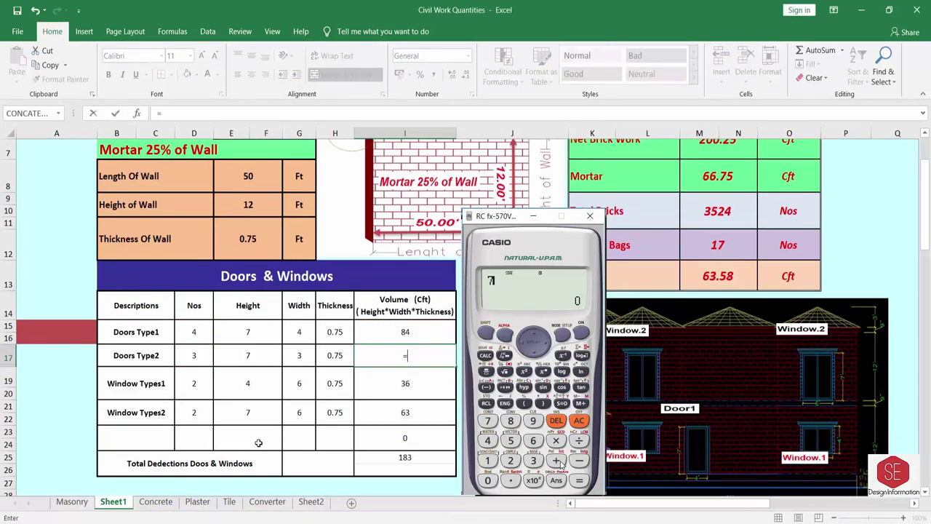
{"action": "left_click", "coordinate": [247, 355]}
{"action": "type", "text": "*"}
{"action": "left_click", "coordinate": [297, 356]}
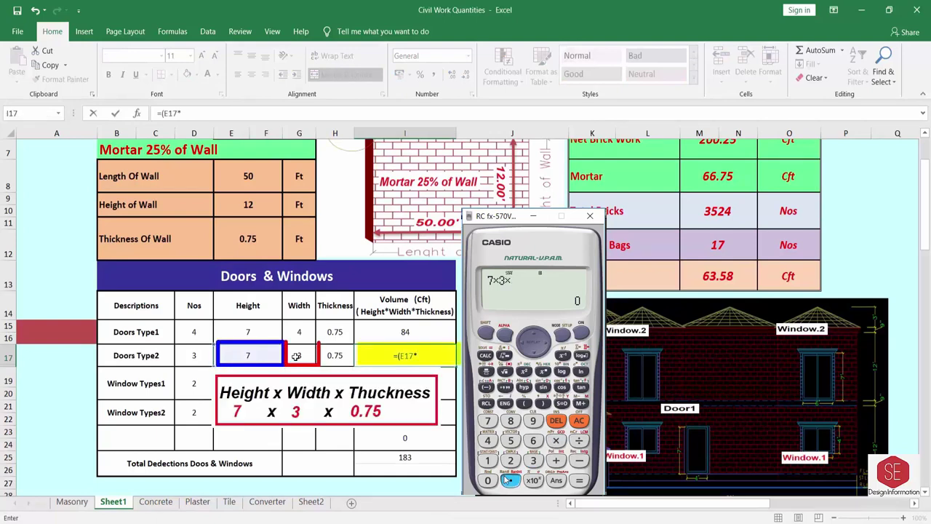
{"action": "type", "text": "*"}
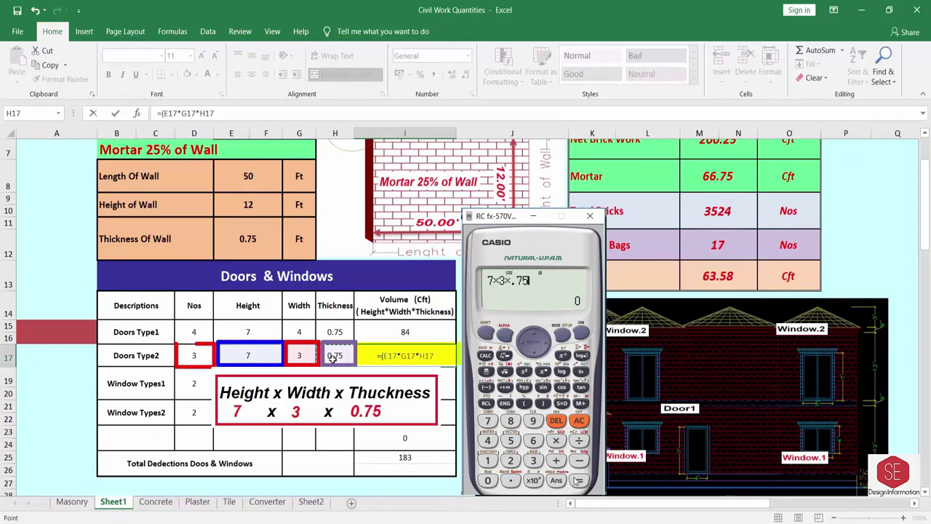
{"action": "type", "text": ")*"}
{"action": "left_click", "coordinate": [194, 355]}
{"action": "key", "text": "Return"}
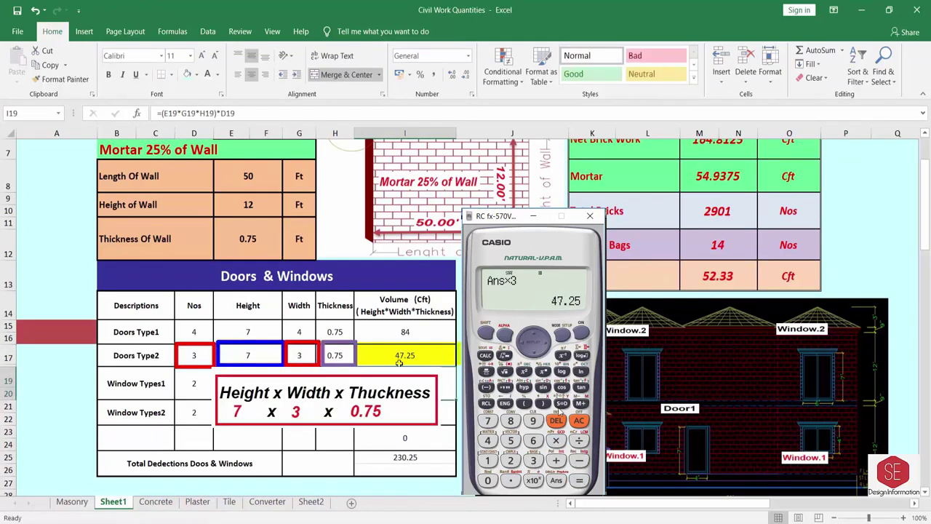
{"action": "left_click", "coordinate": [399, 358]}
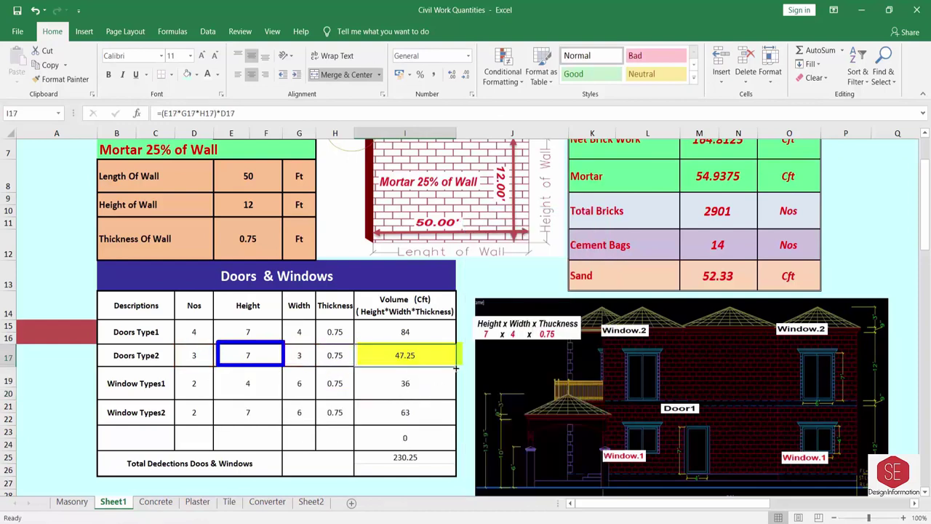
{"action": "left_click_drag", "start_coordinate": [436, 361], "coordinate": [436, 422]}
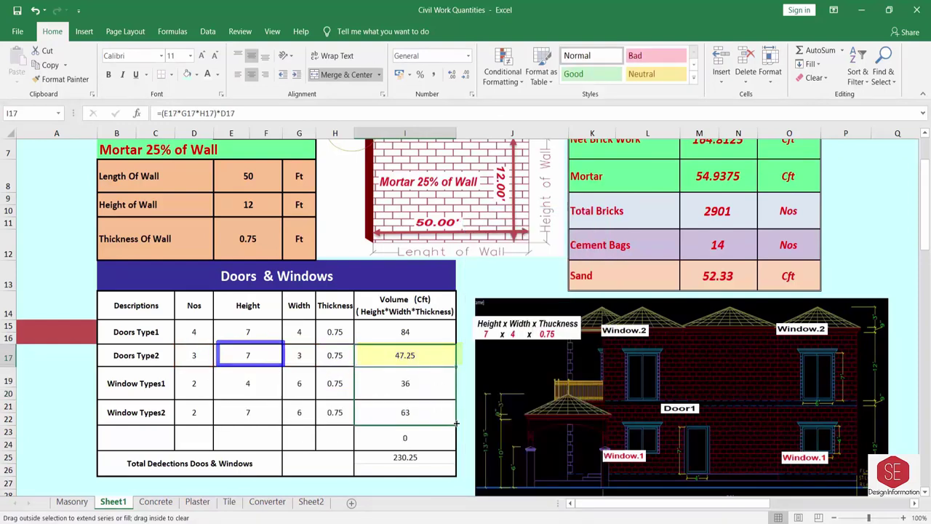
- Replace the deductions total in I25 with =SUM(I15:I24), returning 230.25 Cft
{"action": "left_click", "coordinate": [412, 458]}
{"action": "key", "text": "Delete"}
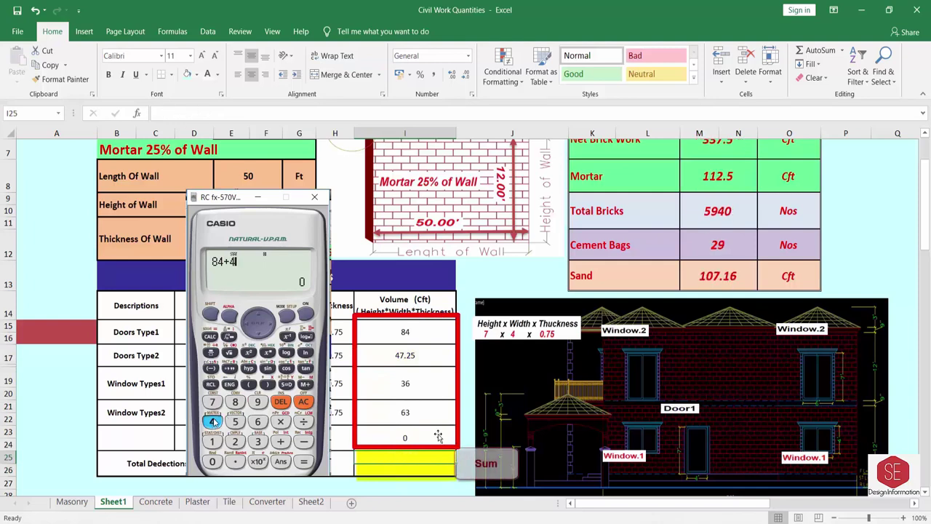
{"action": "left_click_drag", "start_coordinate": [435, 331], "coordinate": [429, 436]}
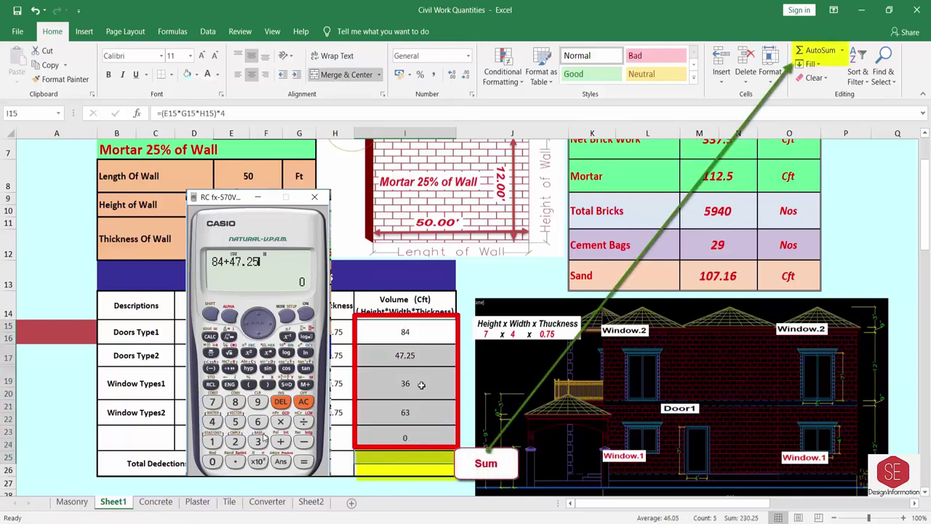
{"action": "left_click", "coordinate": [818, 50]}
{"action": "type", "text": "+36+"}
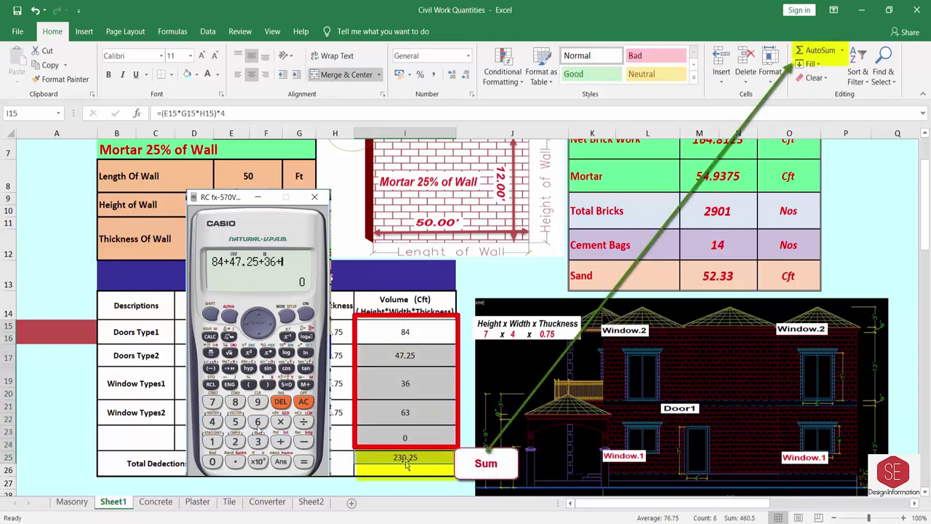
{"action": "double_click", "coordinate": [407, 465]}
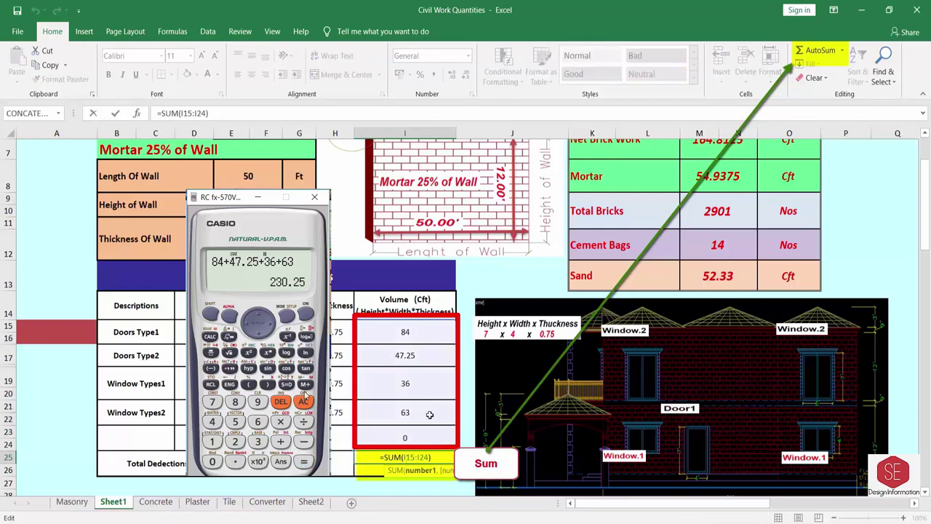
{"action": "key", "text": "Return"}
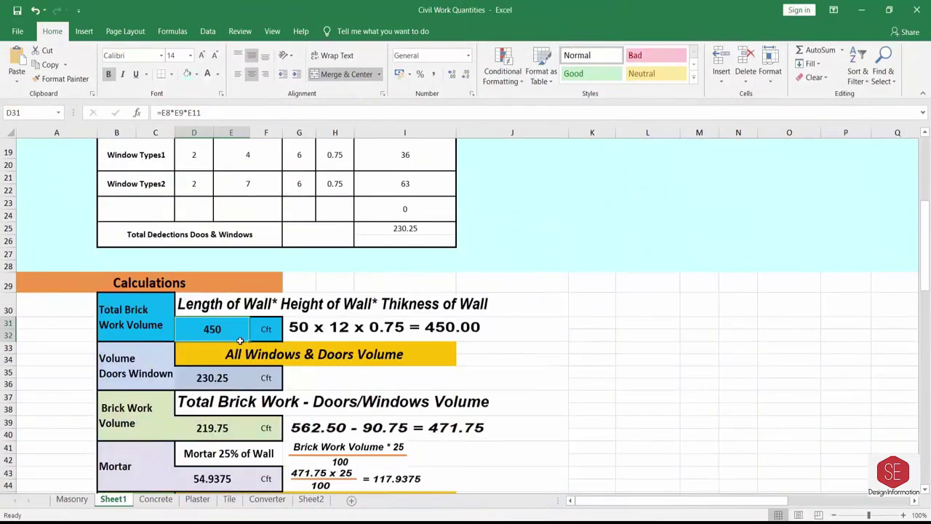
- Clear the old calculation results in column D
{"action": "key", "text": "Delete"}
{"action": "key", "text": "Down"}
{"action": "key", "text": "Delete"}
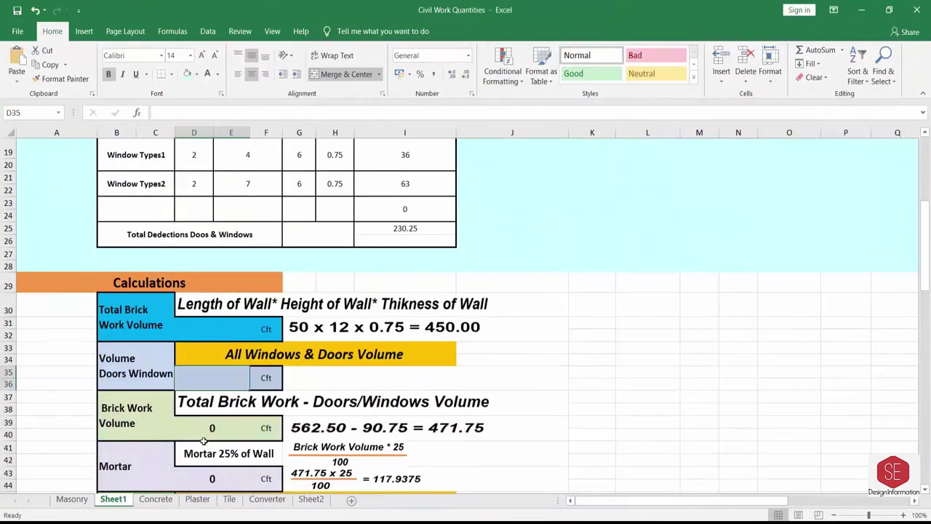
{"action": "scroll", "coordinate": [240, 340], "scroll_direction": "down", "scroll_amount": 4}
{"action": "key", "text": "Down"}
{"action": "key", "text": "Delete"}
{"action": "key", "text": "Down"}
{"action": "key", "text": "Delete"}
{"action": "key", "text": "Down"}
- Hide the Doors & Windows table rows 13 to 28
{"action": "scroll", "coordinate": [281, 200], "scroll_direction": "up", "scroll_amount": 2}
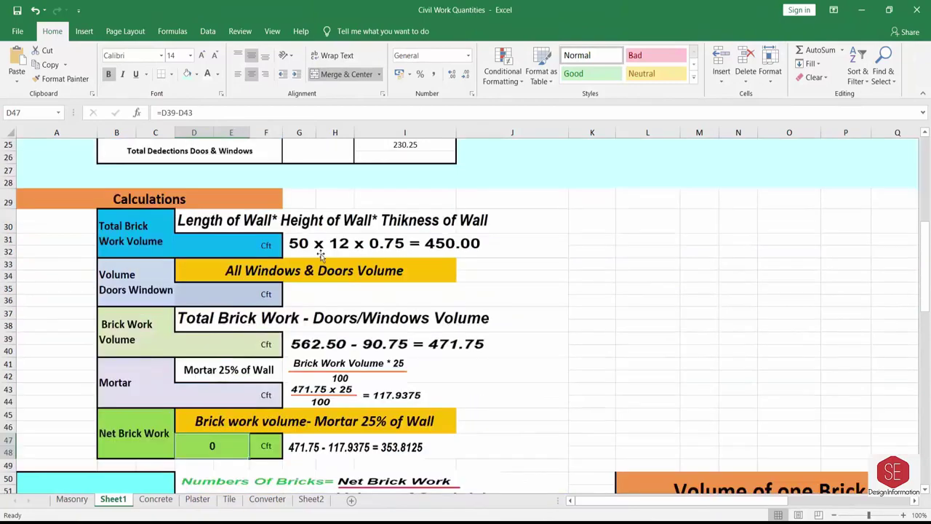
{"action": "scroll", "coordinate": [280, 200], "scroll_direction": "up", "scroll_amount": 1}
{"action": "scroll", "coordinate": [218, 219], "scroll_direction": "up", "scroll_amount": 2}
{"action": "scroll", "coordinate": [109, 204], "scroll_direction": "up", "scroll_amount": 3}
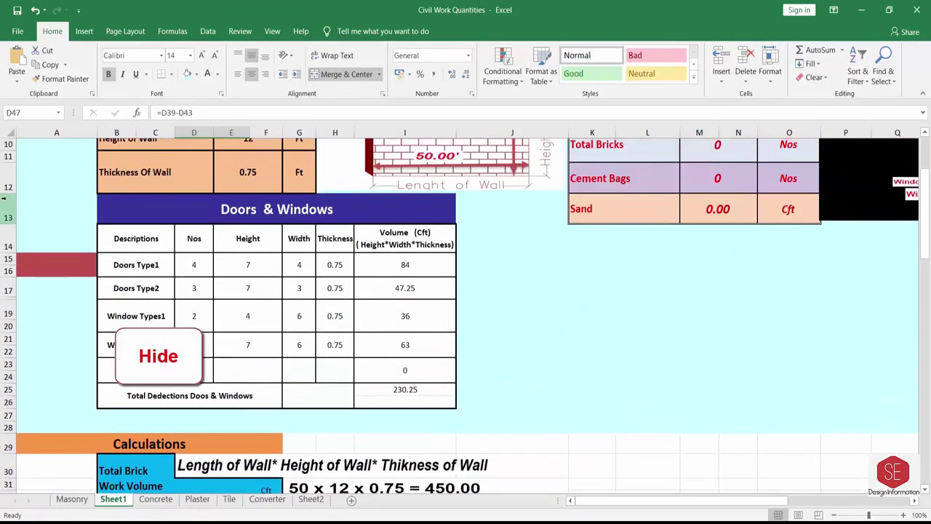
{"action": "left_click_drag", "start_coordinate": [3, 198], "coordinate": [9, 425]}
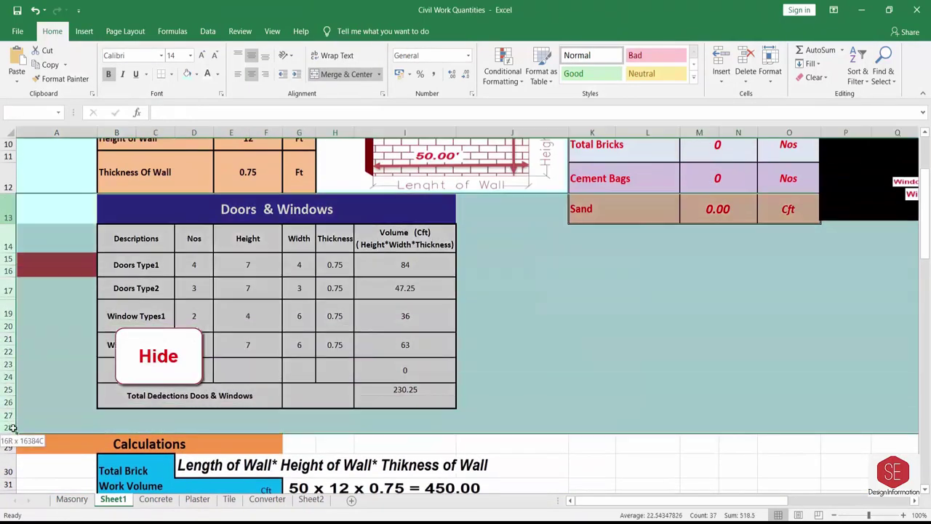
{"action": "right_click", "coordinate": [11, 418]}
{"action": "left_click", "coordinate": [44, 392]}
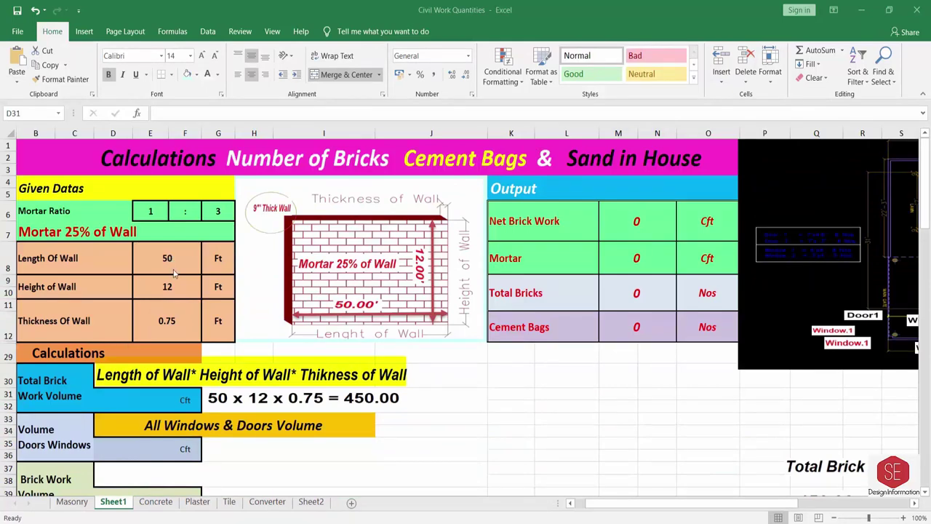
- Enter Total Brick Work Volume as =E8*E9*E11, giving 450 Cft
{"action": "left_click", "coordinate": [131, 404]}
{"action": "type", "text": "=("}
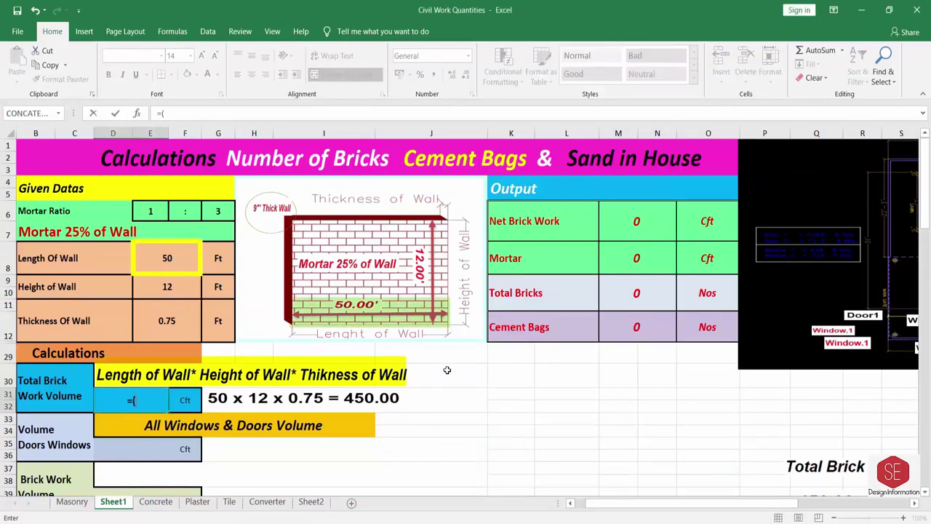
{"action": "left_click", "coordinate": [167, 259]}
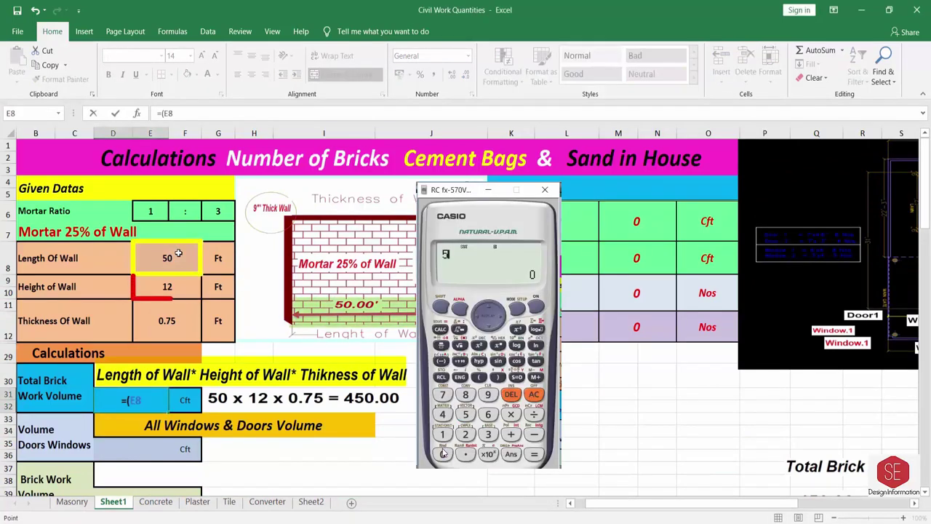
{"action": "type", "text": "*"}
{"action": "left_click", "coordinate": [177, 287]}
{"action": "type", "text": "*"}
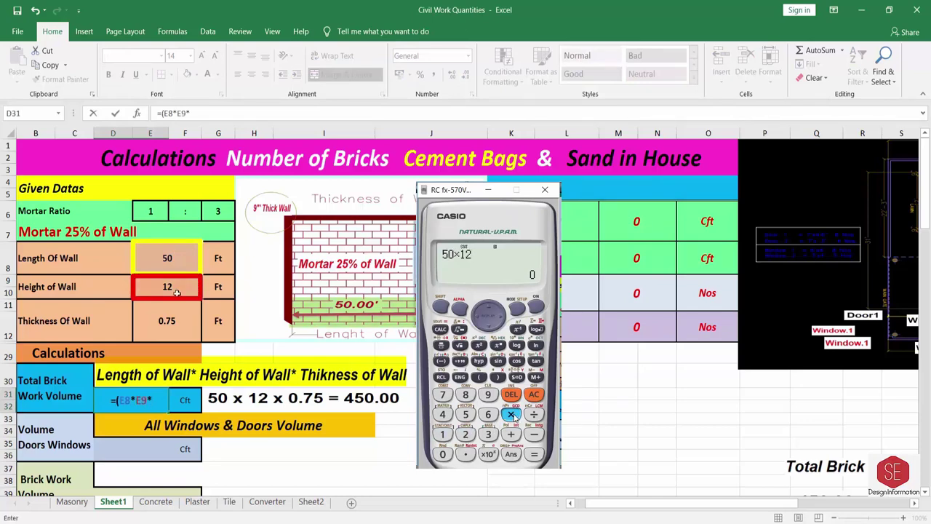
{"action": "left_click", "coordinate": [167, 318]}
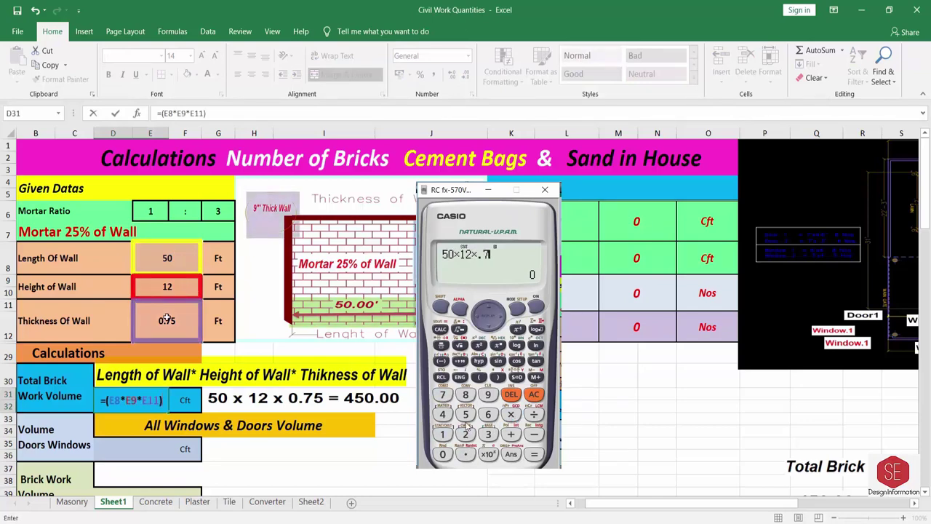
{"action": "key", "text": "Return"}
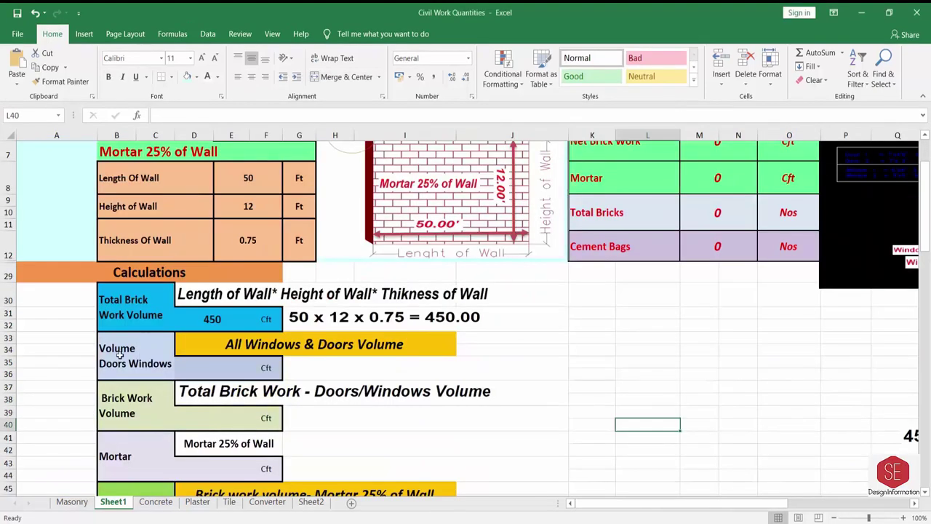
- Unhide rows 12–29 to show the Doors & Windows table again
{"action": "left_click", "coordinate": [136, 352]}
{"action": "left_click_drag", "start_coordinate": [13, 256], "coordinate": [13, 273]}
{"action": "right_click", "coordinate": [13, 274]}
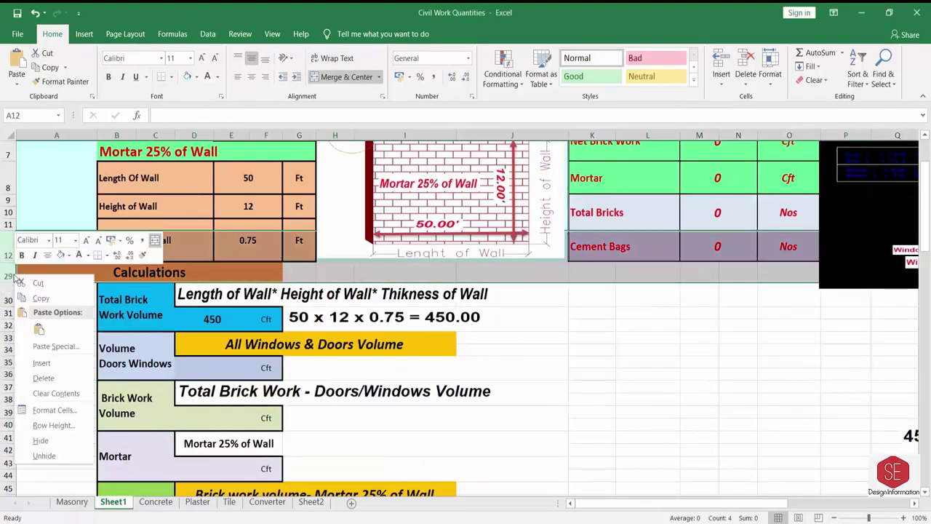
{"action": "left_click", "coordinate": [44, 449]}
- Link the doors and windows volume in D35 to the 230.25 total with =I25
{"action": "left_click", "coordinate": [621, 409]}
{"action": "scroll", "coordinate": [509, 328], "scroll_direction": "down", "scroll_amount": 3}
{"action": "left_click", "coordinate": [211, 411]}
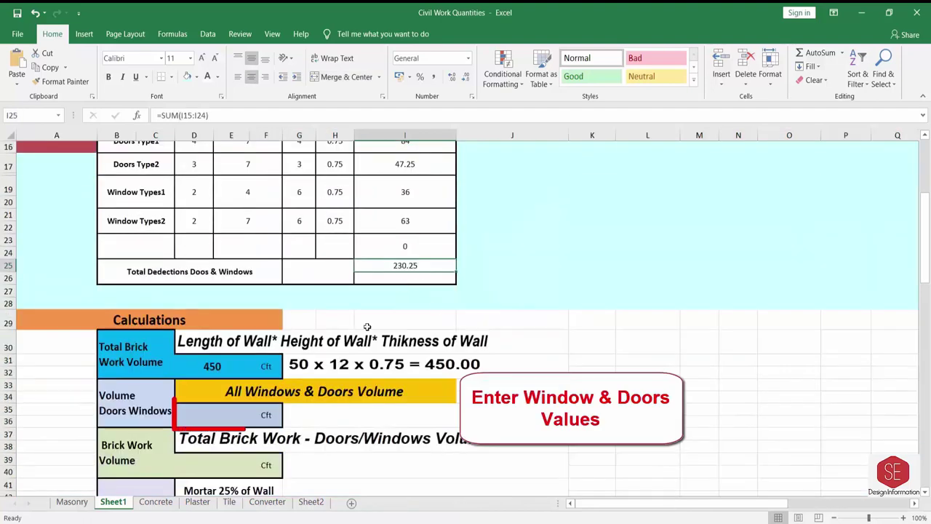
{"action": "type", "text": "="}
{"action": "left_click", "coordinate": [404, 265]}
{"action": "key", "text": "Return"}
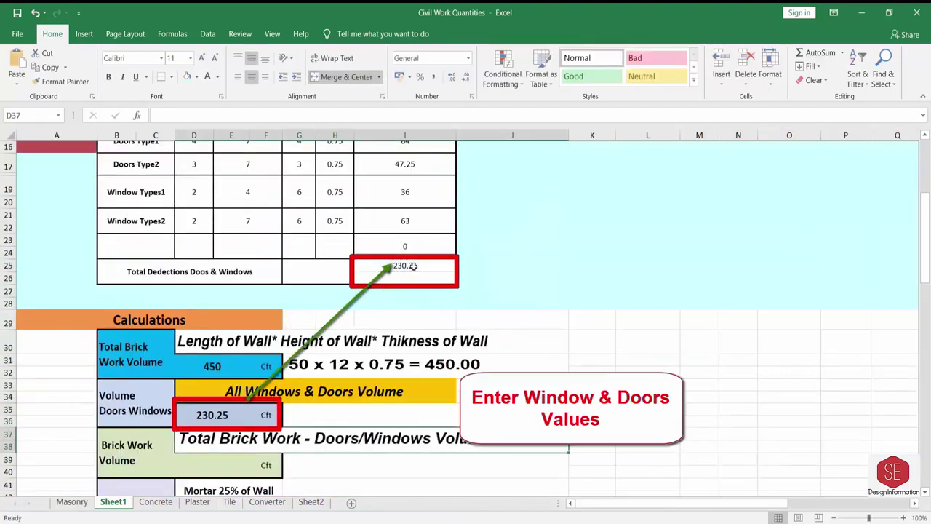
- Compute Brick Work Volume in D39 as =D31-D35, giving 219.75 Cft
{"action": "scroll", "coordinate": [215, 436], "scroll_direction": "down", "scroll_amount": 1}
{"action": "left_click", "coordinate": [210, 432]}
{"action": "type", "text": "="}
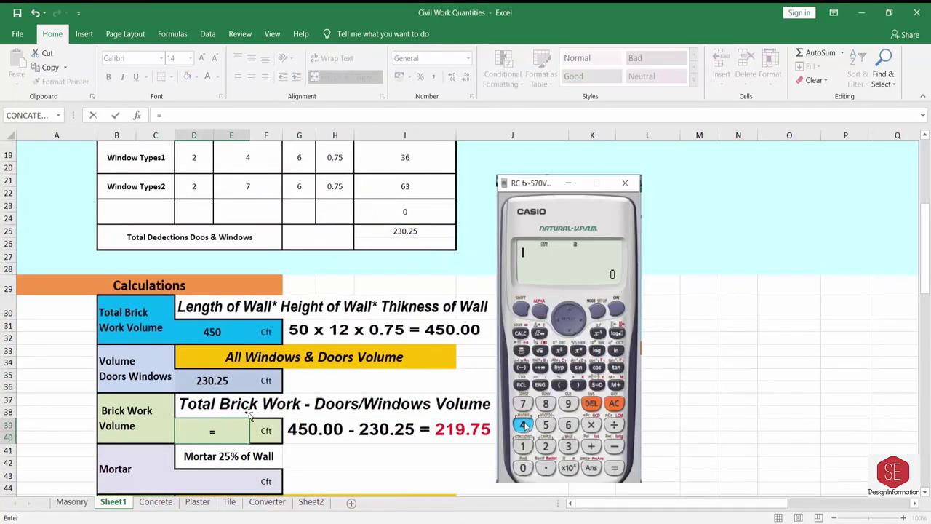
{"action": "left_click", "coordinate": [212, 330]}
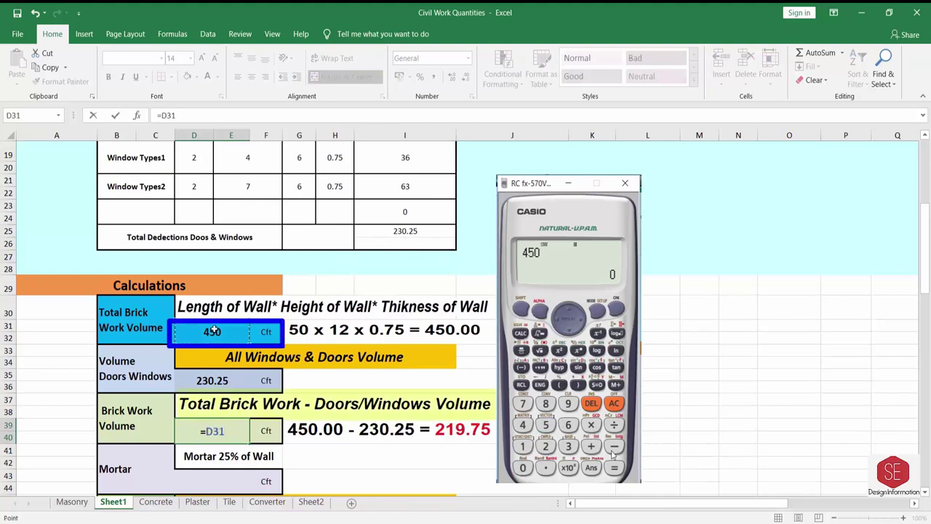
{"action": "type", "text": "-"}
{"action": "left_click", "coordinate": [211, 380]}
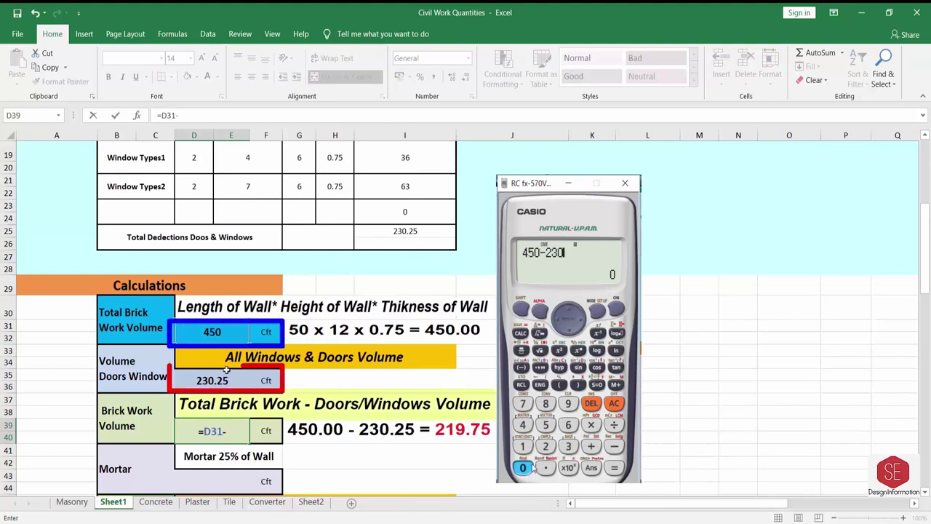
{"action": "left_click", "coordinate": [614, 467]}
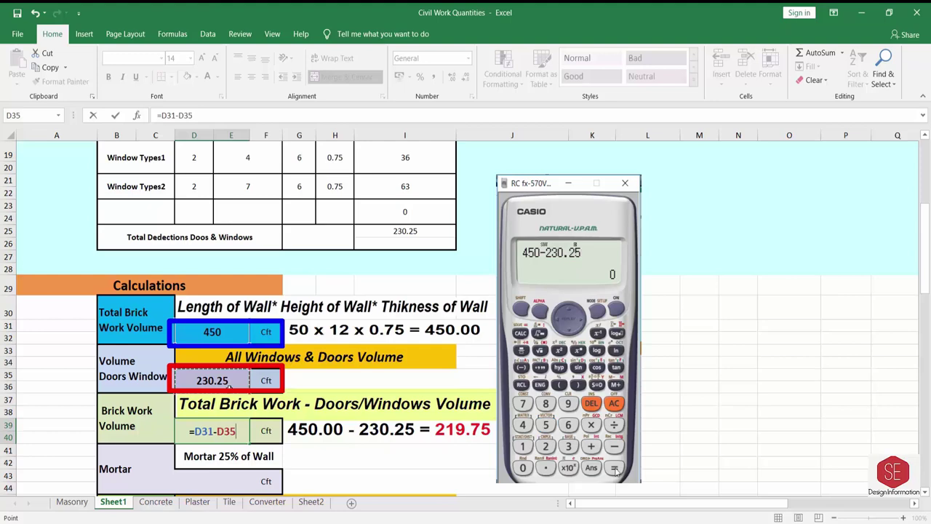
{"action": "key", "text": "Return"}
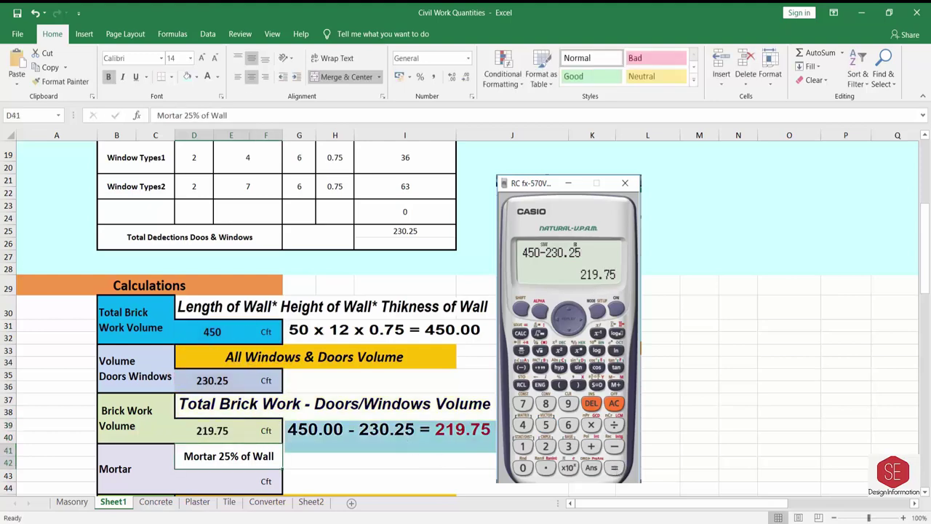
{"action": "scroll", "coordinate": [109, 341], "scroll_direction": "down", "scroll_amount": 3}
{"action": "left_click", "coordinate": [109, 342]}
{"action": "scroll", "coordinate": [410, 265], "scroll_direction": "up", "scroll_amount": 9}
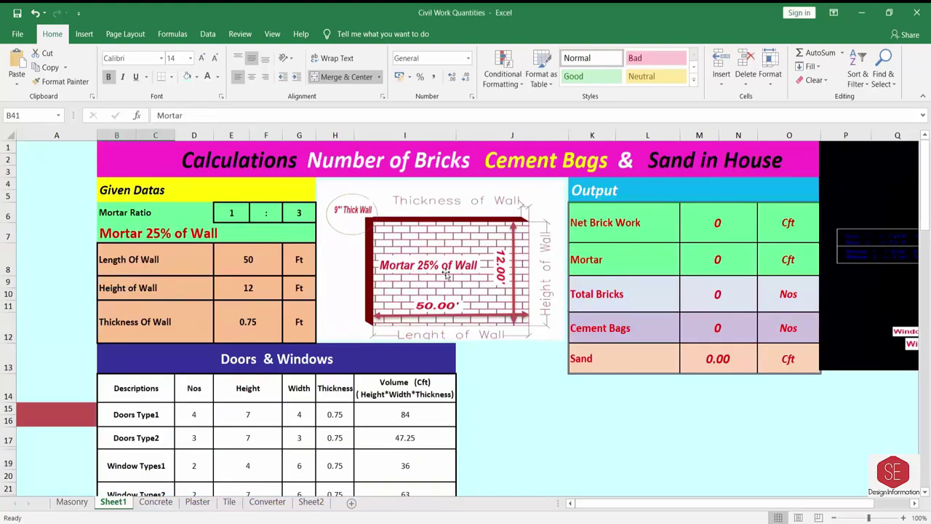
- Enter =(D39*25)/100 in D43 so Mortar returns 54.9375 Cft
{"action": "key", "text": "Right"}
{"action": "key", "text": "Down"}
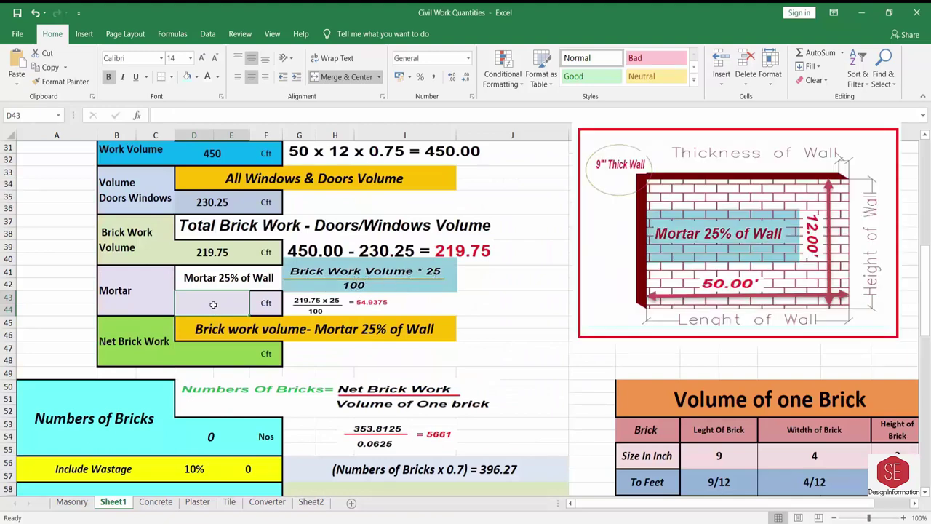
{"action": "type", "text": "="}
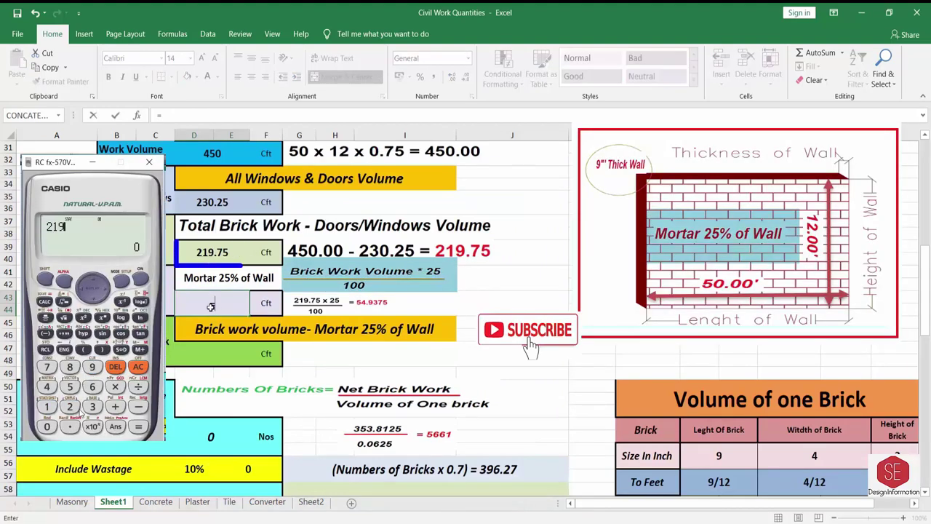
{"action": "type", "text": "("}
{"action": "left_click", "coordinate": [202, 251]}
{"action": "type", "text": "*25"}
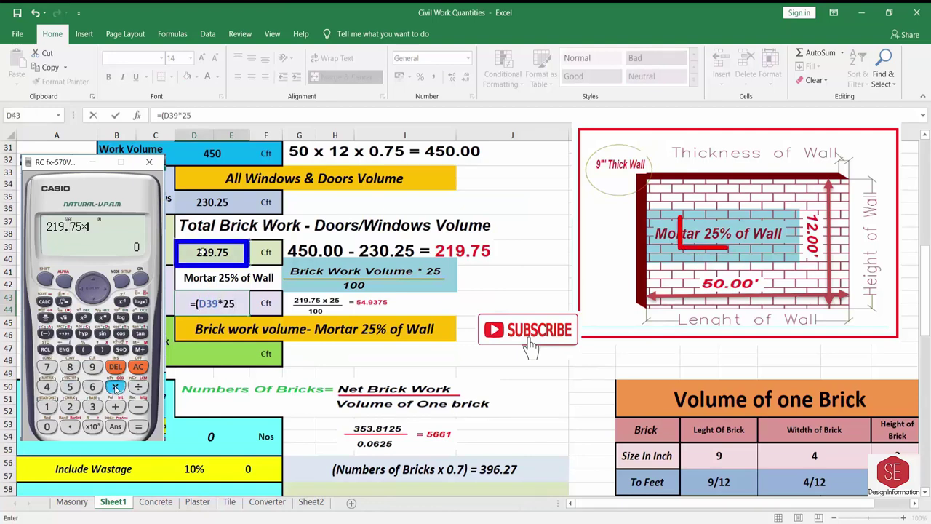
{"action": "type", "text": ")/100"}
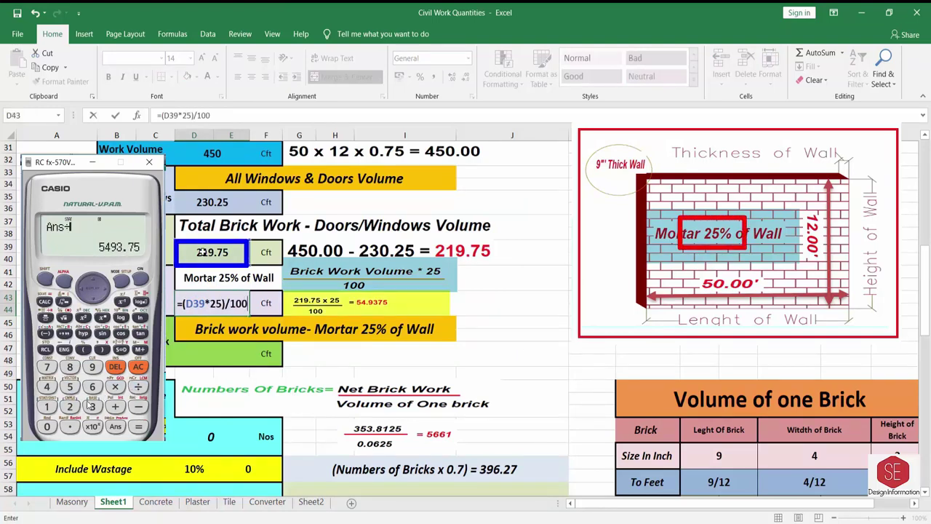
{"action": "key", "text": "Return"}
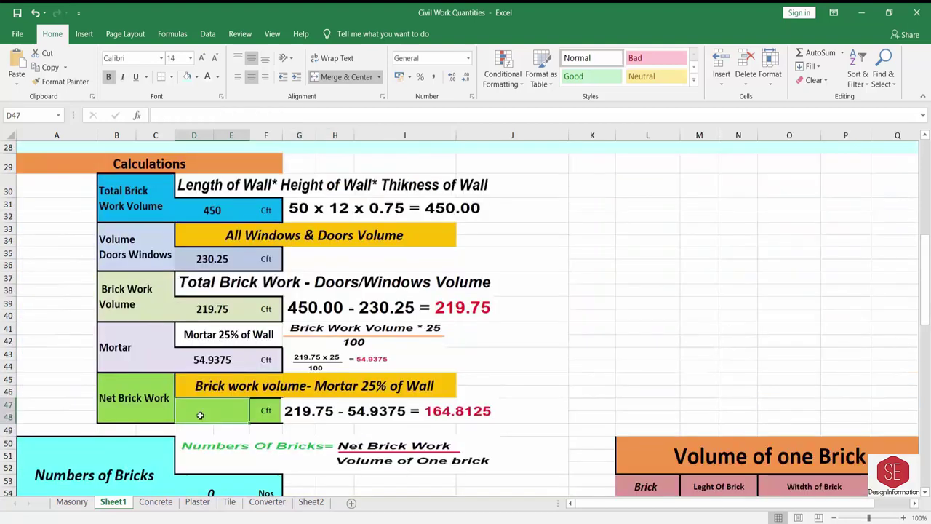
- Enter =(D39-D43) in D47 for a Net Brick Work of 164.8125 Cft
{"action": "type", "text": "="}
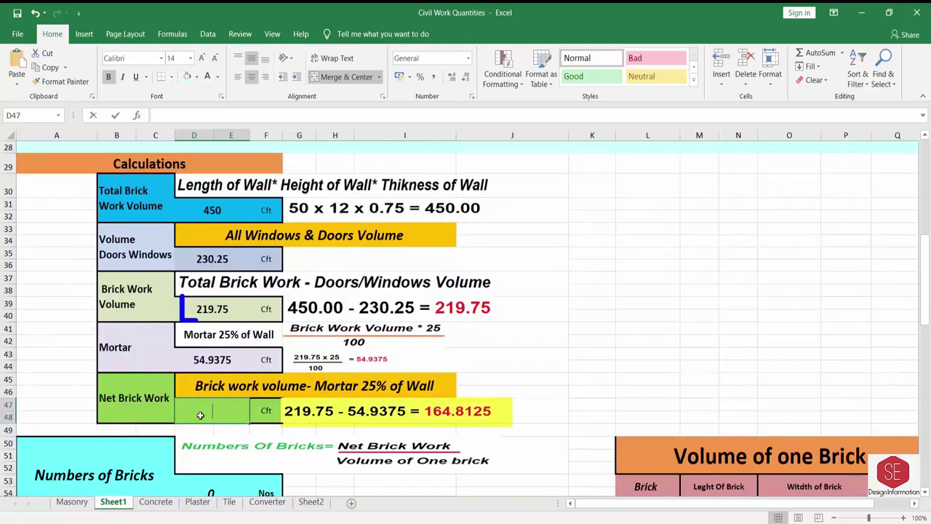
{"action": "type", "text": "("}
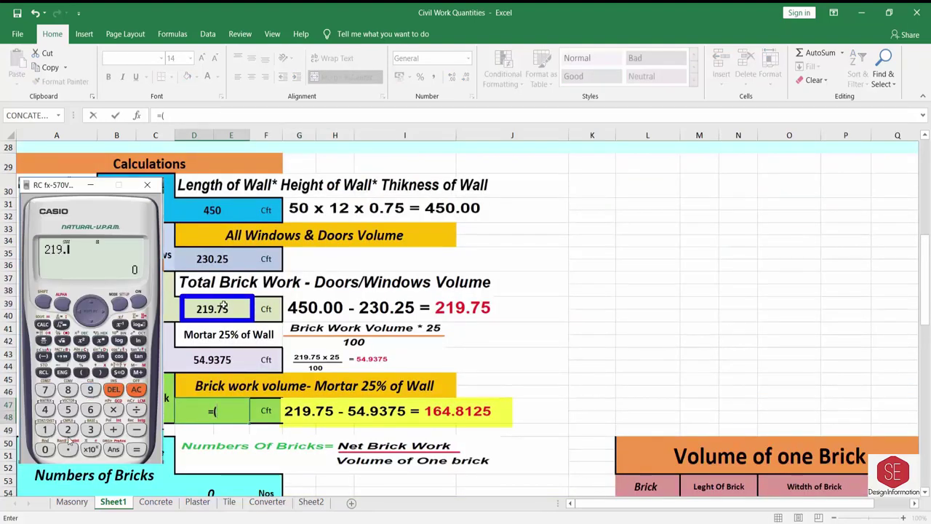
{"action": "left_click", "coordinate": [224, 305]}
{"action": "type", "text": "-"}
{"action": "left_click", "coordinate": [211, 359]}
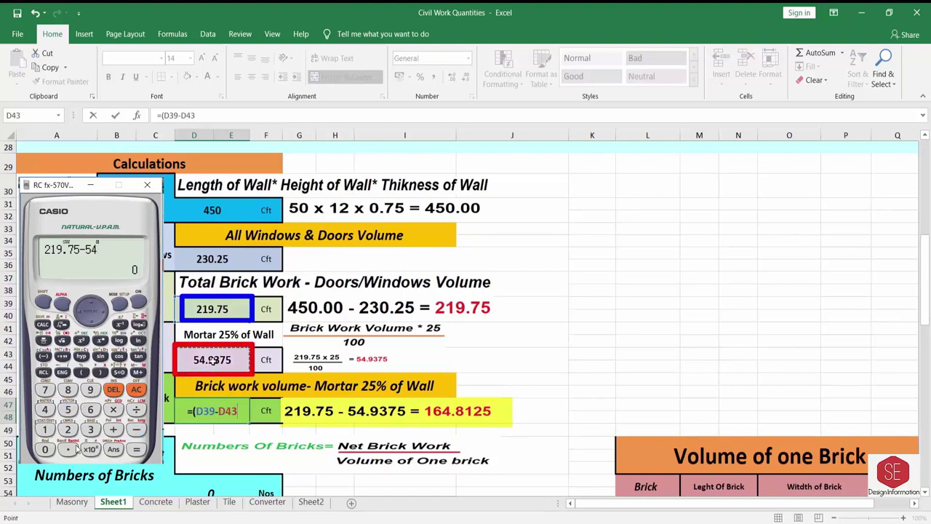
{"action": "key", "text": "Return"}
- Link the Output table's net brick work (M6) to D47 and mortar (M8) to D43
{"action": "left_click", "coordinate": [217, 415]}
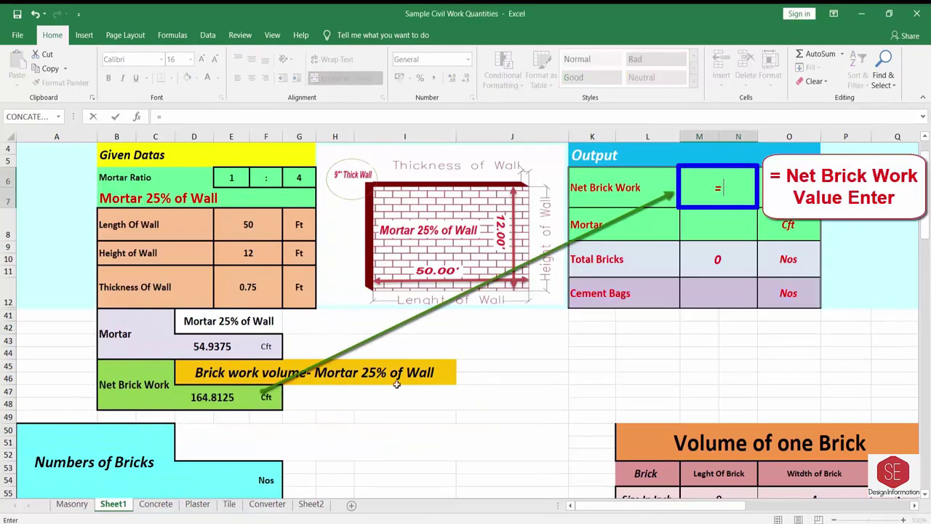
{"action": "left_click", "coordinate": [208, 397]}
{"action": "key", "text": "Return"}
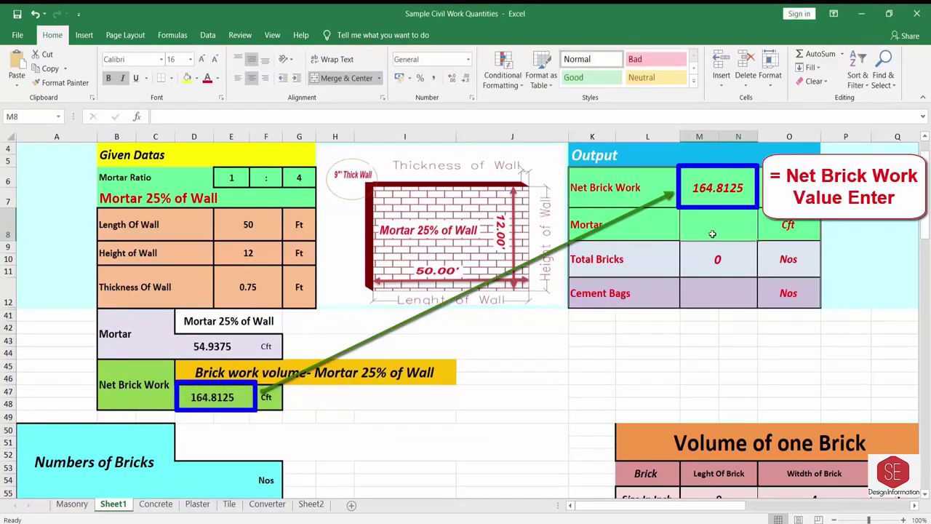
{"action": "type", "text": "="}
{"action": "left_click", "coordinate": [212, 346]}
{"action": "key", "text": "Return"}
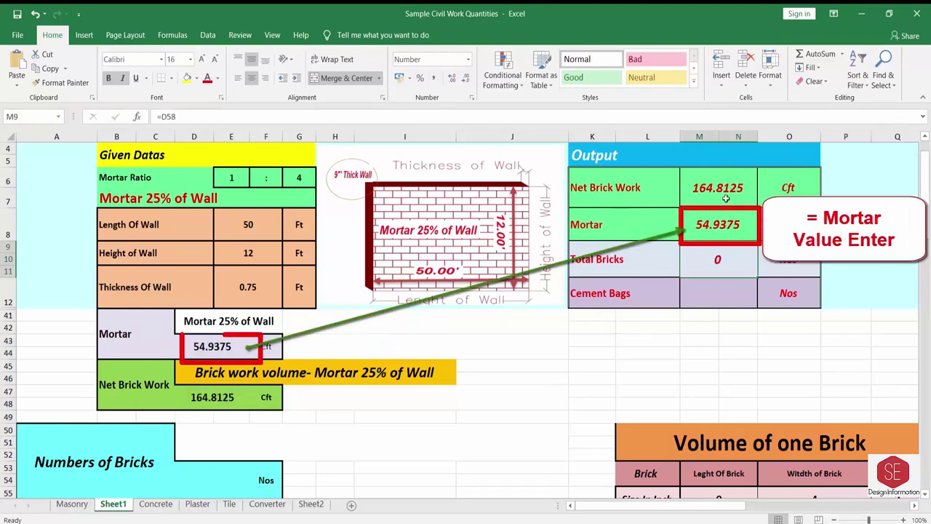
- Test the sheet by changing Length Of Wall to 40
{"action": "left_click", "coordinate": [250, 224]}
{"action": "type", "text": "40"}
{"action": "key", "text": "Return"}
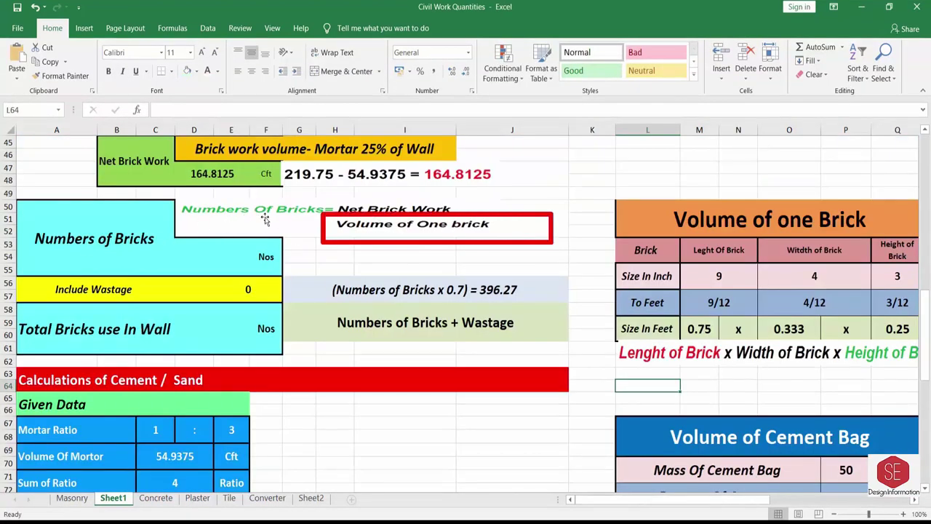
- Enter the brick size 9, 4 and 3 inches in M55, O55 and Q55
{"action": "left_click", "coordinate": [133, 163]}
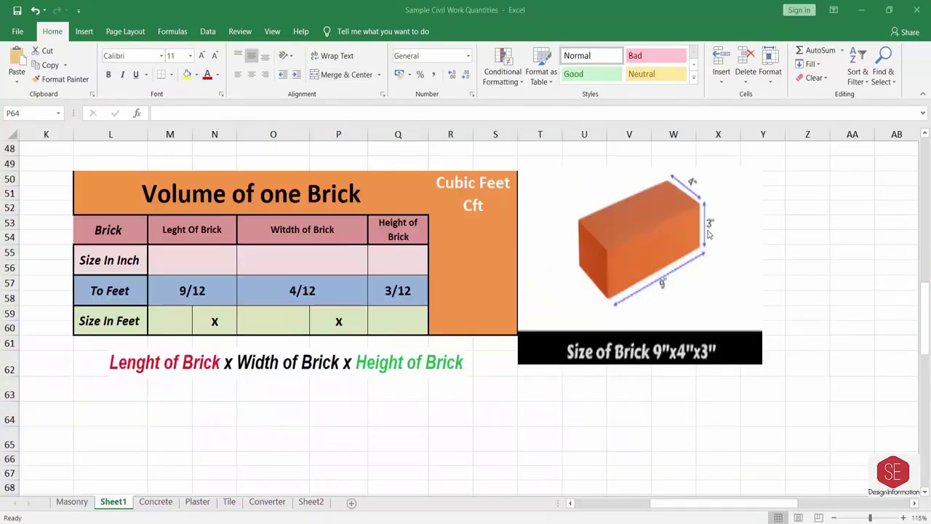
{"action": "scroll", "coordinate": [154, 267], "scroll_direction": "up", "scroll_amount": 2}
{"action": "left_click", "coordinate": [185, 362]}
{"action": "type", "text": "9"}
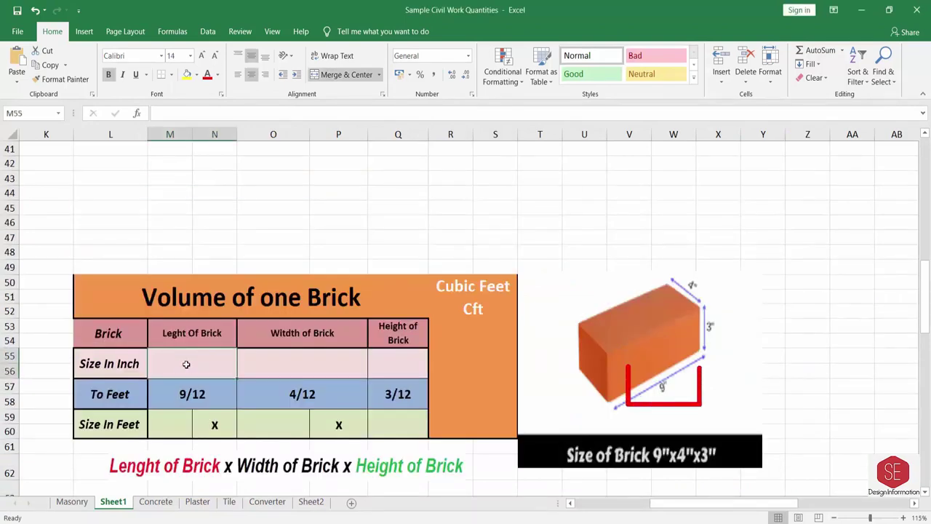
{"action": "left_click", "coordinate": [290, 363]}
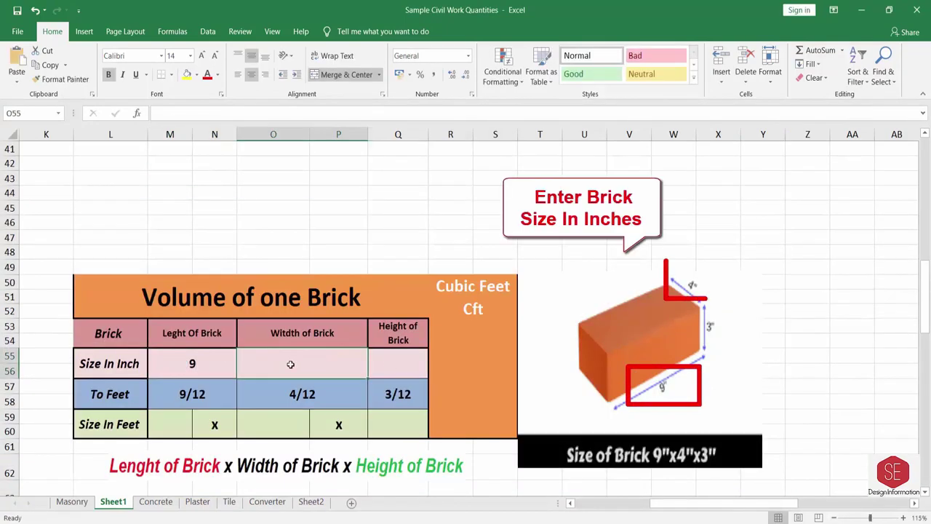
{"action": "type", "text": "4"}
{"action": "left_click", "coordinate": [403, 359]}
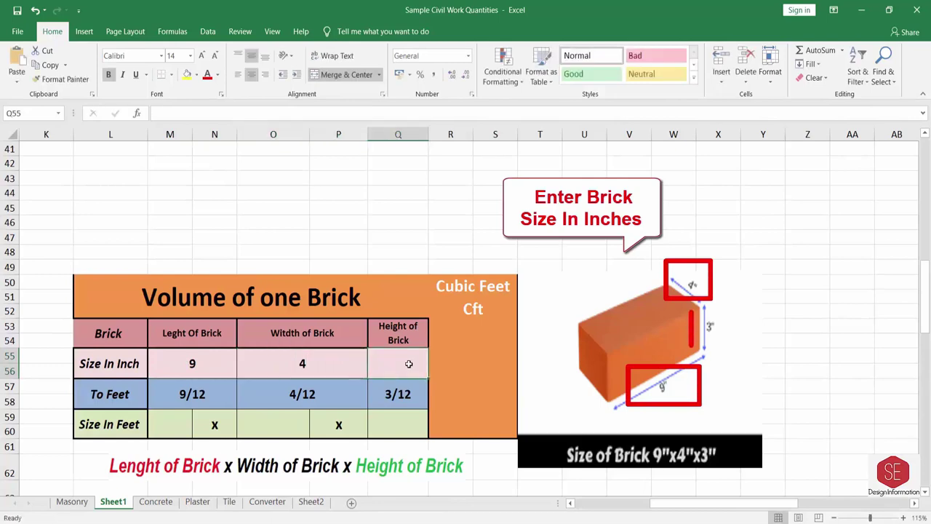
{"action": "type", "text": "3"}
{"action": "key", "text": "Return"}
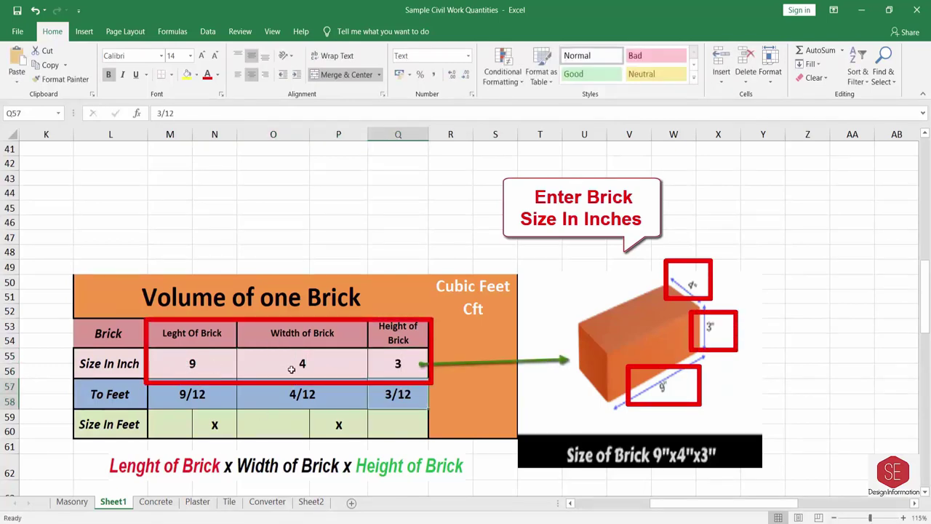
- Convert the brick dimensions to feet in row 59 with =M55/12, =O55/12, =Q55/12
{"action": "left_click", "coordinate": [187, 427]}
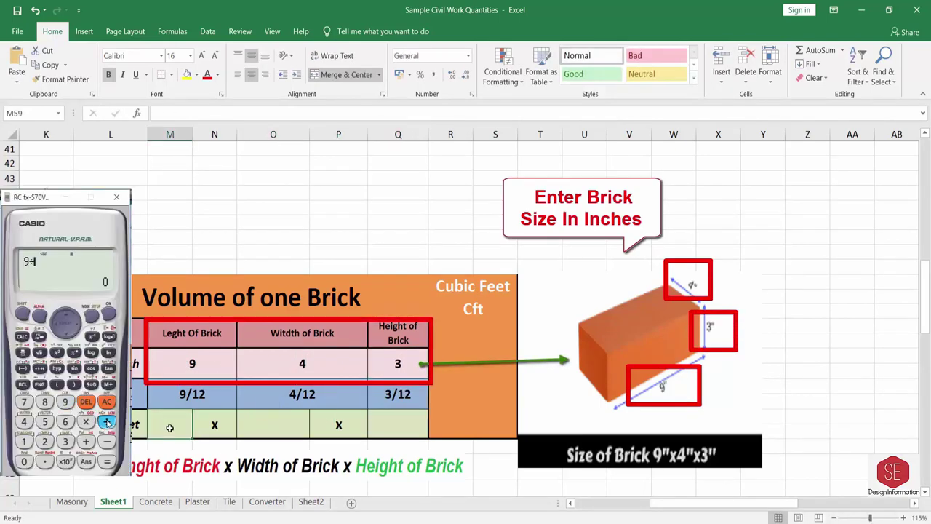
{"action": "type", "text": "="}
{"action": "left_click", "coordinate": [194, 366]}
{"action": "type", "text": "/12"}
{"action": "key", "text": "Return"}
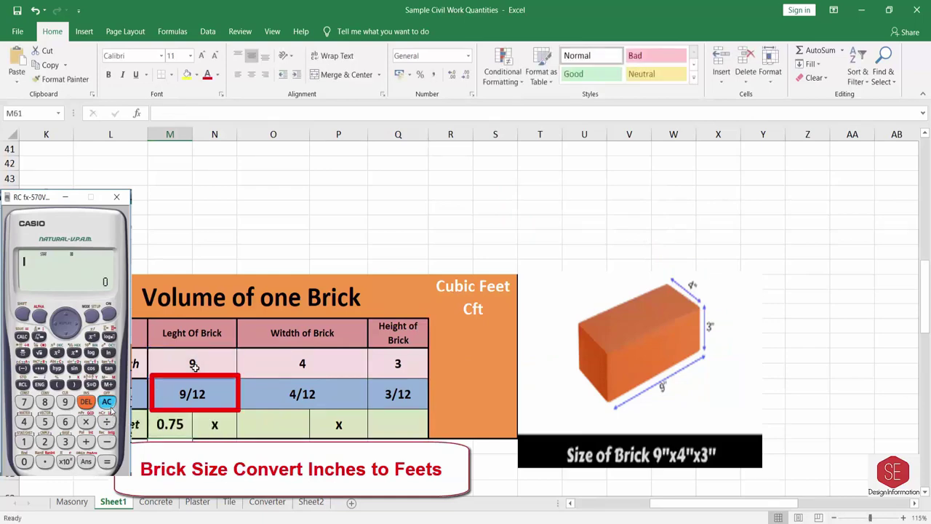
{"action": "left_click", "coordinate": [275, 424]}
{"action": "type", "text": "="}
{"action": "left_click", "coordinate": [302, 394]}
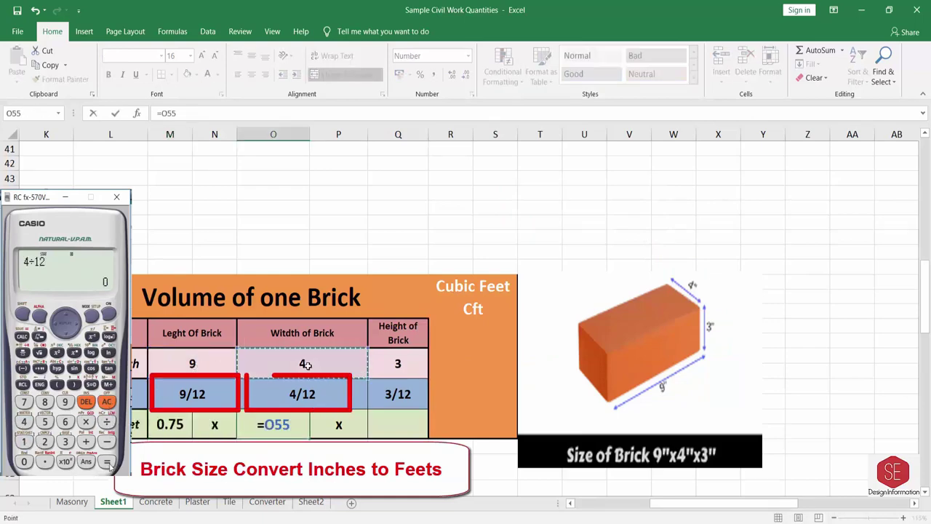
{"action": "type", "text": "/12"}
{"action": "key", "text": "Return"}
{"action": "left_click", "coordinate": [389, 422]}
{"action": "type", "text": "="}
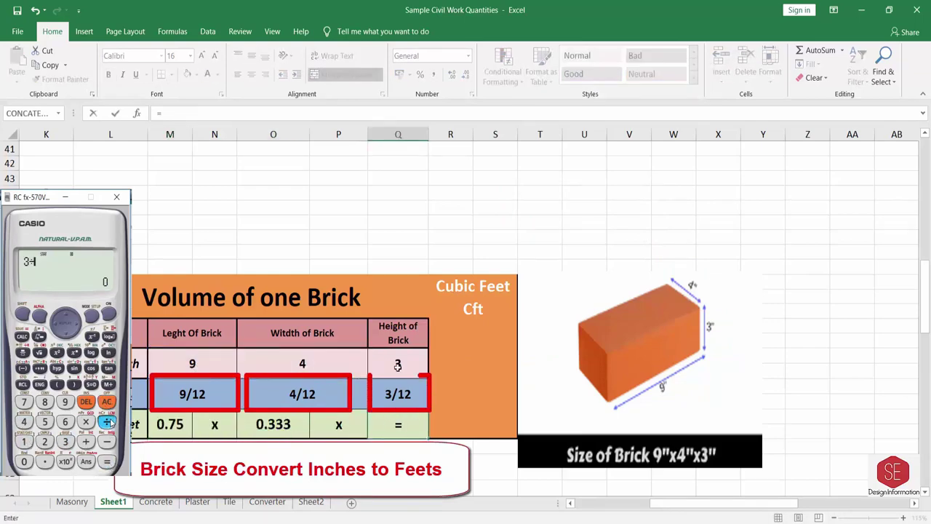
{"action": "left_click", "coordinate": [397, 365]}
{"action": "type", "text": "/12"}
{"action": "key", "text": "Return"}
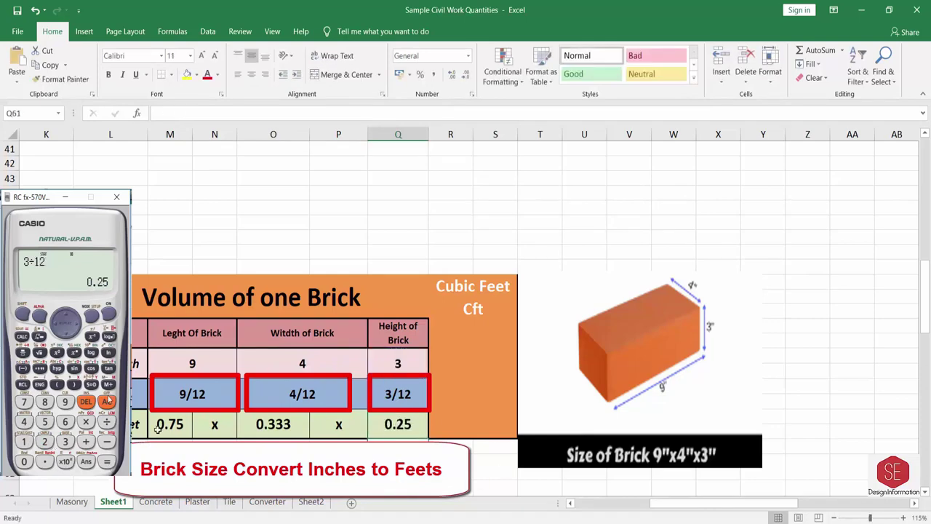
- Test recalculation with width 4.5 and height 3.5, then restore 4 and 3
{"action": "double_click", "coordinate": [327, 368]}
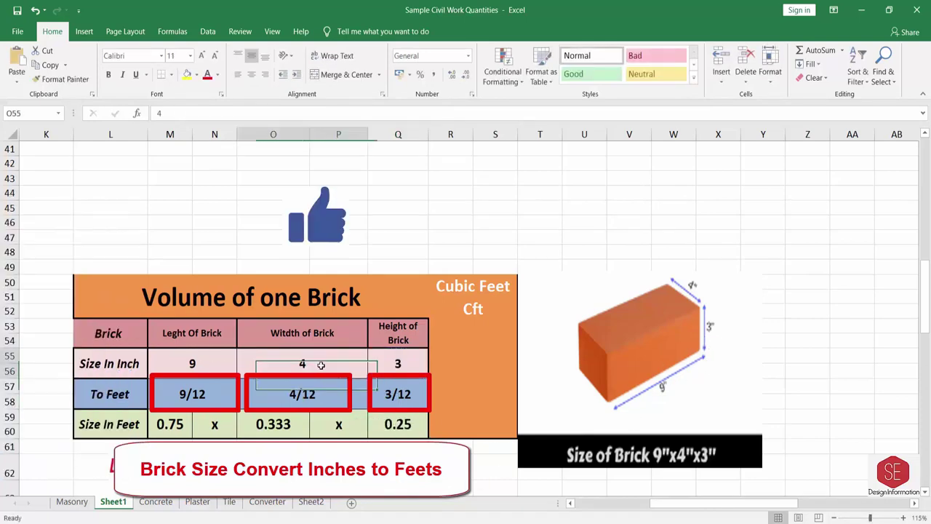
{"action": "type", "text": ".5"}
{"action": "key", "text": "Return"}
{"action": "double_click", "coordinate": [408, 366]}
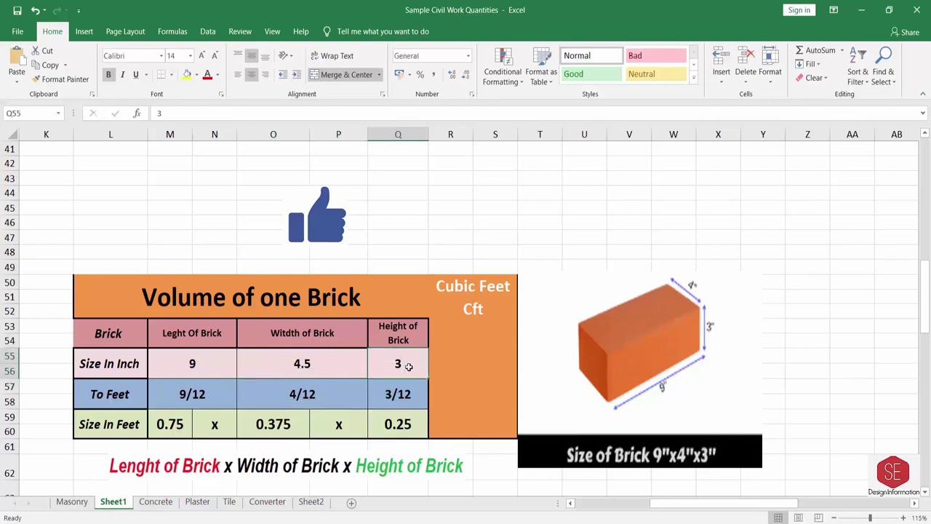
{"action": "type", "text": ".5"}
{"action": "key", "text": "Return"}
{"action": "left_click", "coordinate": [349, 372]}
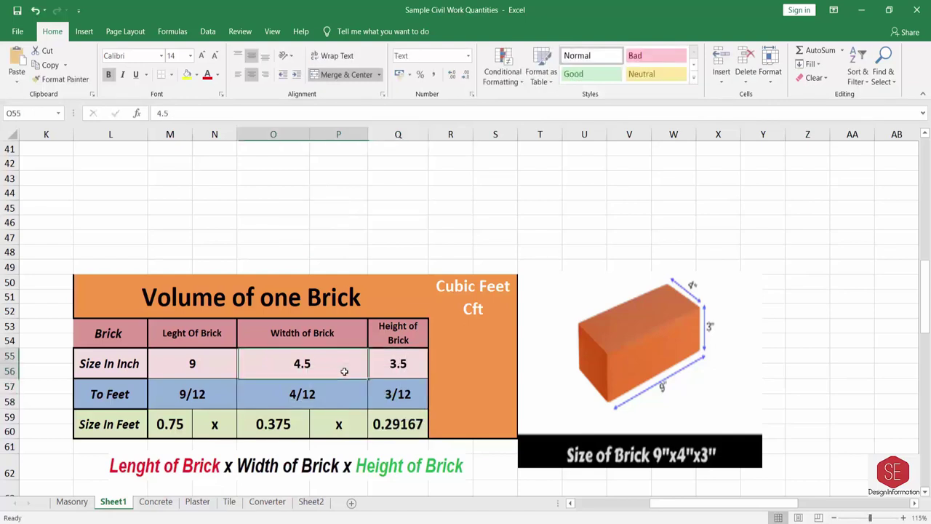
{"action": "type", "text": "4"}
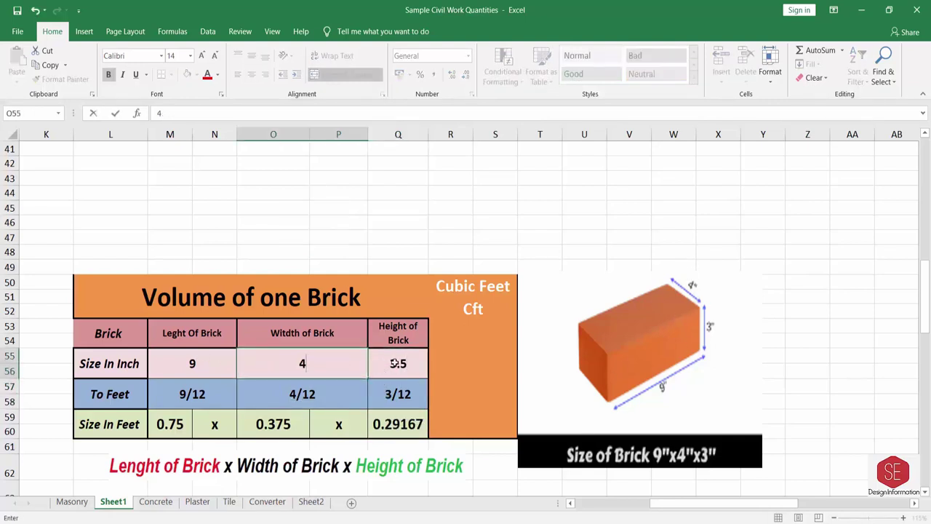
{"action": "left_click", "coordinate": [394, 363]}
{"action": "type", "text": "3"}
{"action": "key", "text": "Return"}
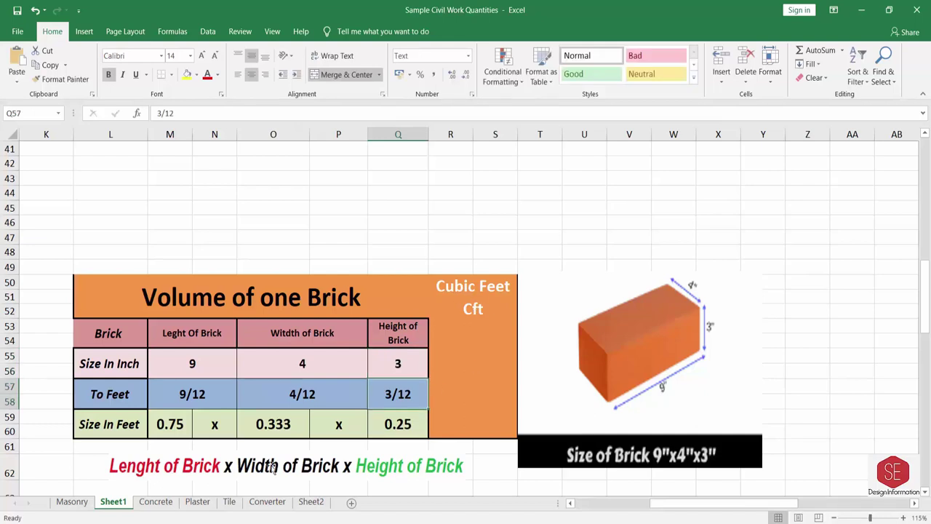
- Compute one brick's volume in R53 as =(M59*O59*Q59), giving 0.0625 cubic feet
{"action": "left_click", "coordinate": [471, 386]}
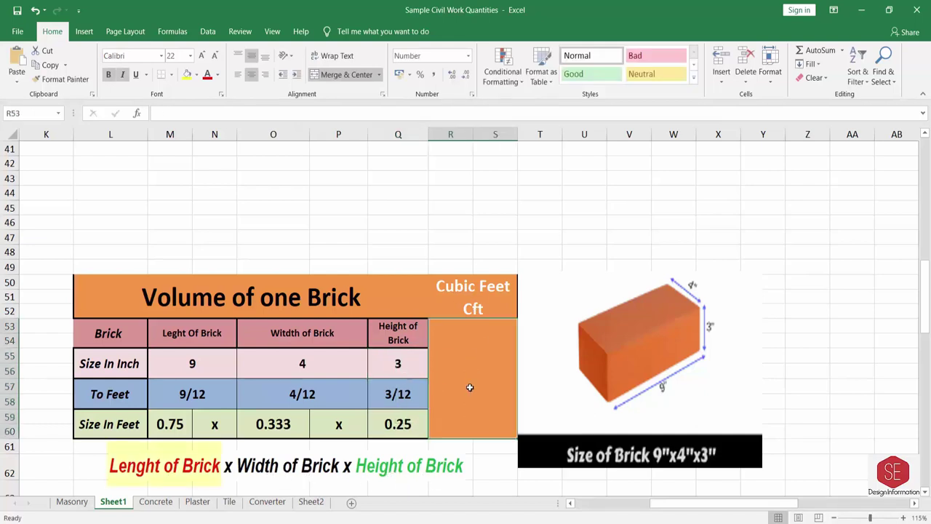
{"action": "type", "text": "=("}
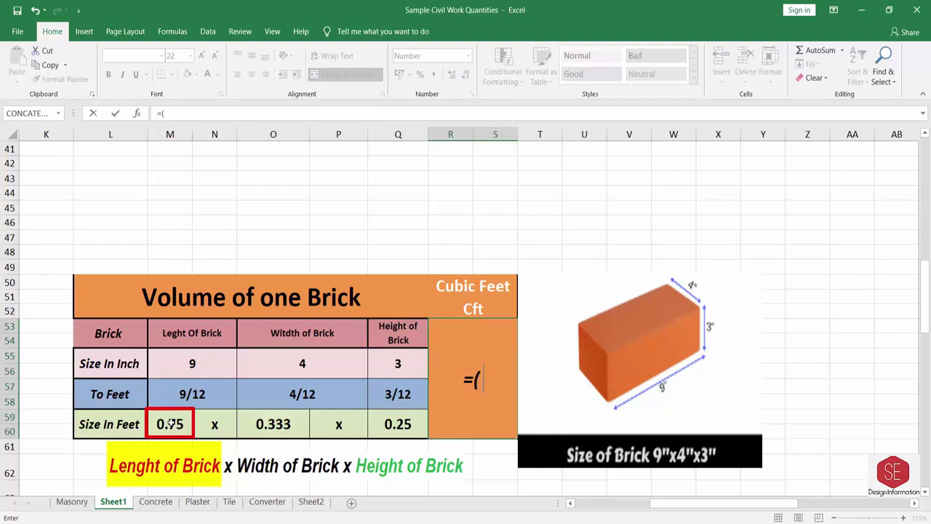
{"action": "left_click", "coordinate": [169, 423]}
{"action": "type", "text": "*"}
{"action": "left_click", "coordinate": [254, 423]}
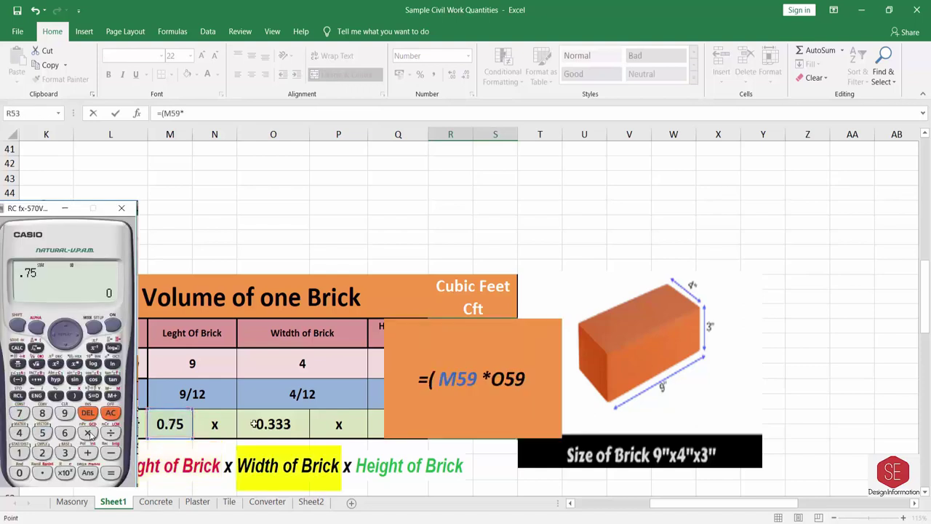
{"action": "type", "text": "*"}
{"action": "left_click", "coordinate": [373, 422]}
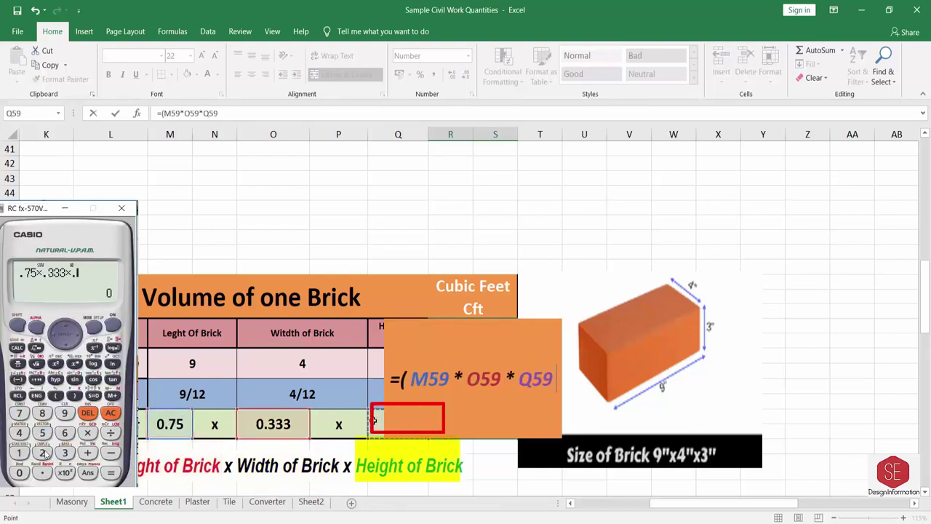
{"action": "key", "text": "Return"}
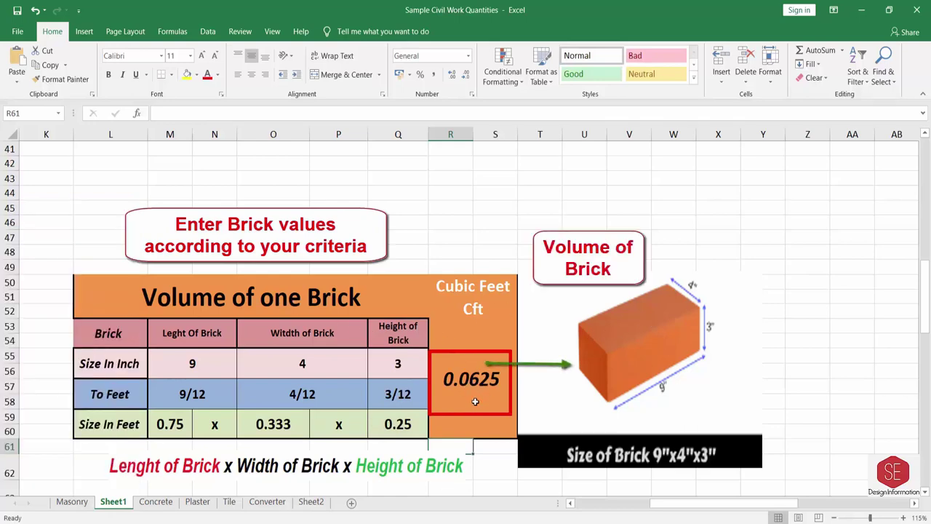
{"action": "left_click", "coordinate": [338, 371]}
- Set the brick width to 4.5 and start the Numbers of Bricks formula =(D47/R53) in D53
{"action": "type", "text": "4.5"}
{"action": "key", "text": "Return"}
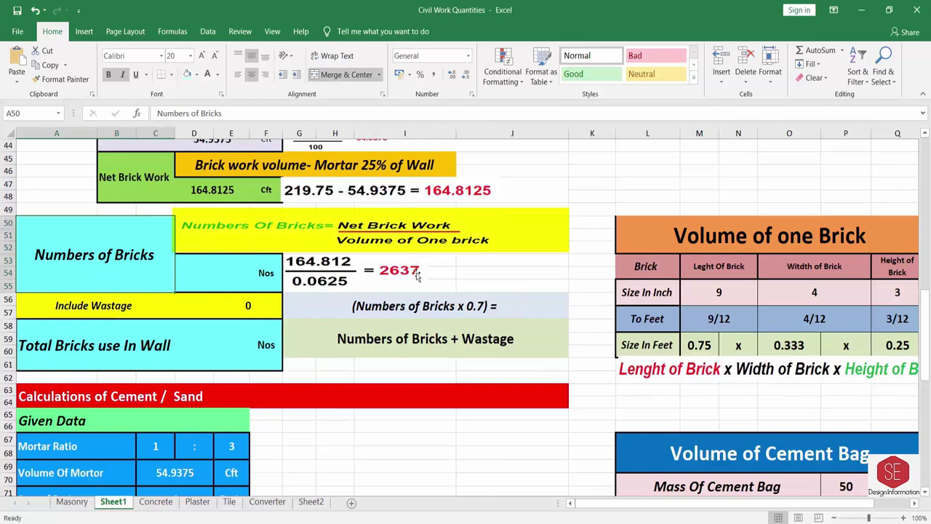
{"action": "left_click", "coordinate": [210, 272]}
{"action": "type", "text": "="}
{"action": "left_click", "coordinate": [38, 427]}
{"action": "left_click", "coordinate": [61, 408]}
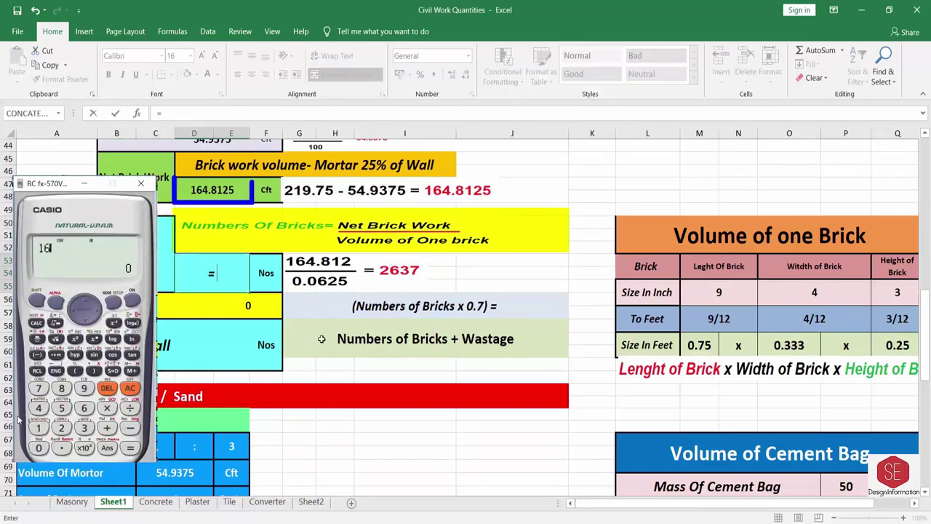
{"action": "left_click", "coordinate": [39, 408]}
{"action": "type", "text": "("}
{"action": "left_click", "coordinate": [61, 446]}
{"action": "left_click", "coordinate": [39, 428]}
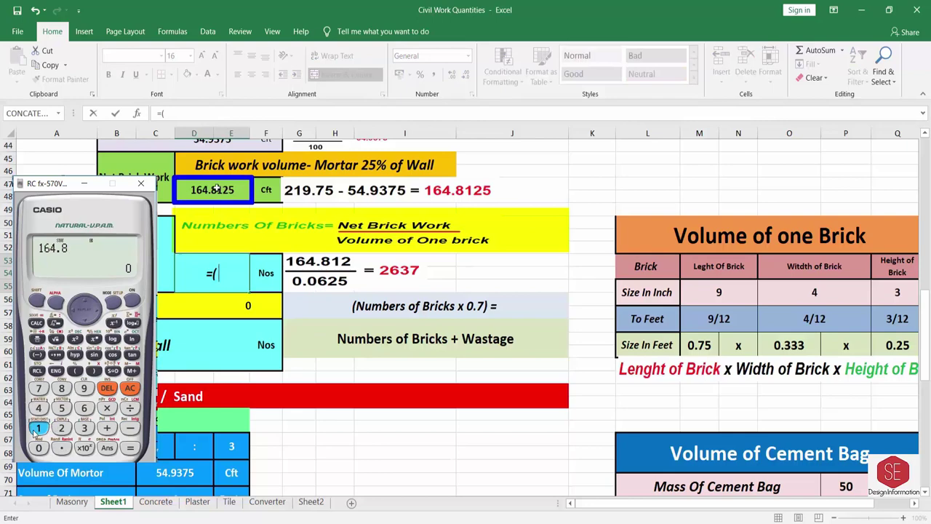
{"action": "left_click", "coordinate": [216, 188]}
{"action": "type", "text": "/"}
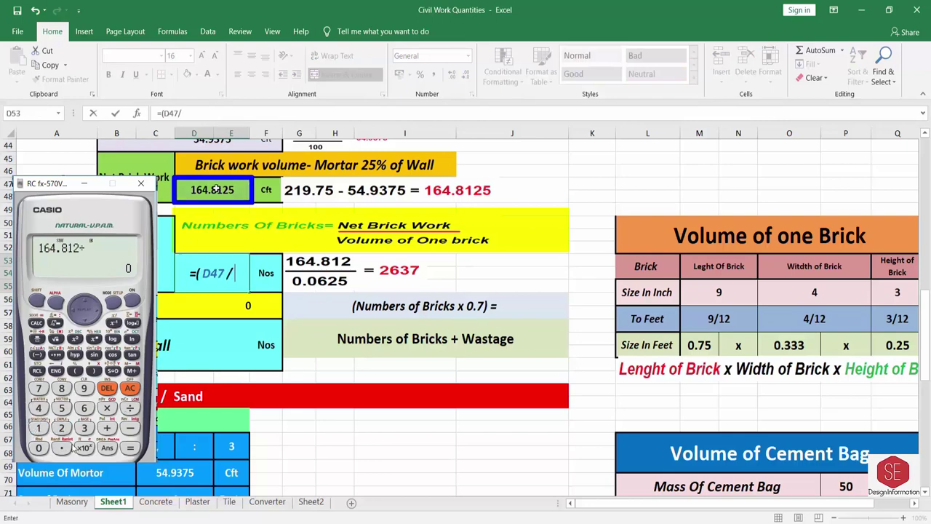
{"action": "left_click", "coordinate": [61, 446]}
{"action": "left_click", "coordinate": [39, 446]}
- Cross-check the division on the calculator, close it, and commit the brick count formula
{"action": "left_click", "coordinate": [913, 504]}
{"action": "left_click", "coordinate": [848, 305]}
{"action": "left_click", "coordinate": [85, 408]}
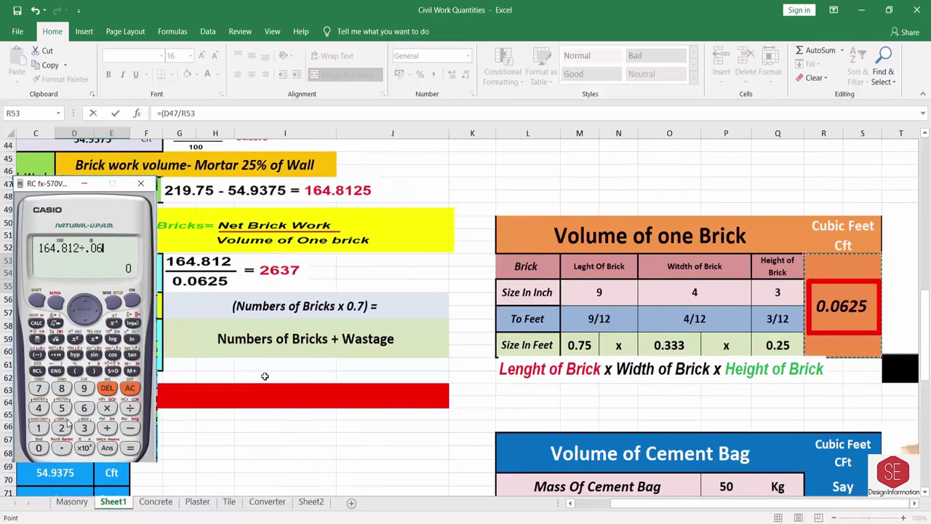
{"action": "left_click", "coordinate": [61, 428]}
{"action": "type", "text": ")"}
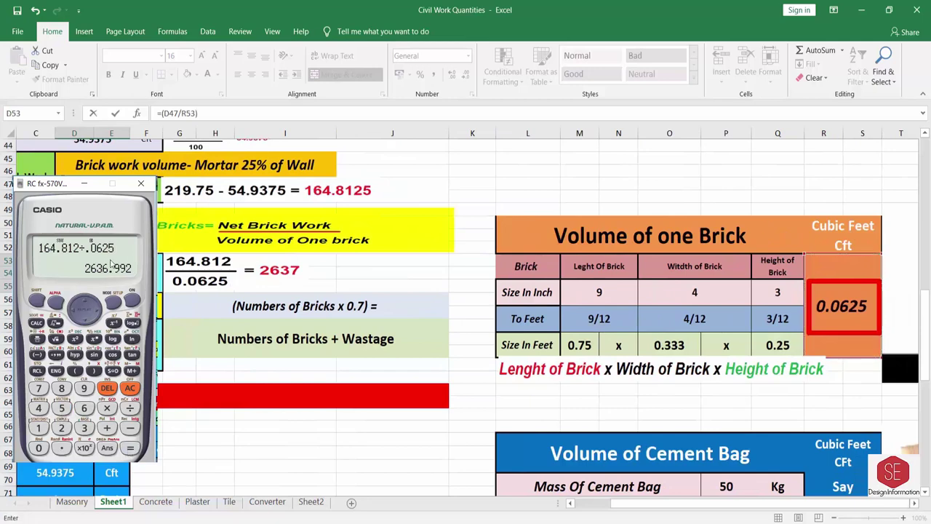
{"action": "left_click", "coordinate": [141, 183]}
{"action": "key", "text": "Return"}
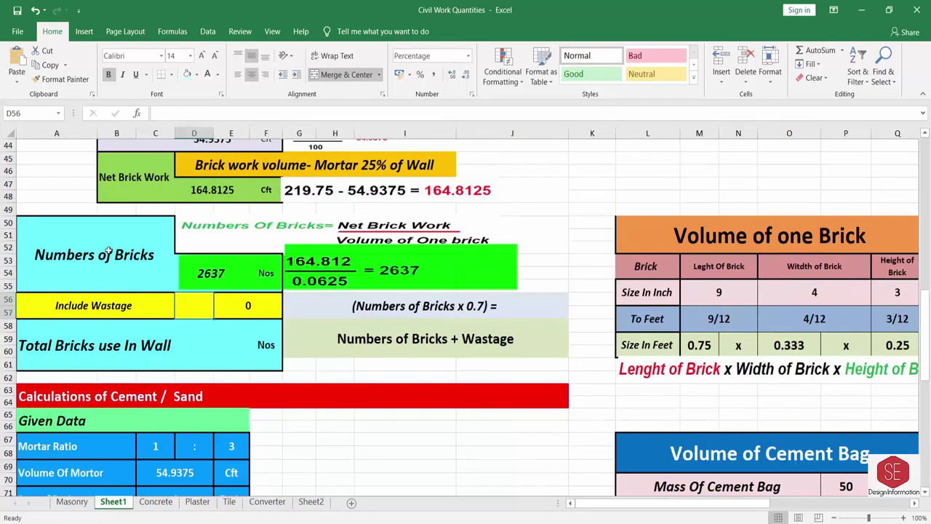
- Enter =D53*D56 in E56 to compute the 7% brick wastage of 184.59
{"action": "type", "text": "7="}
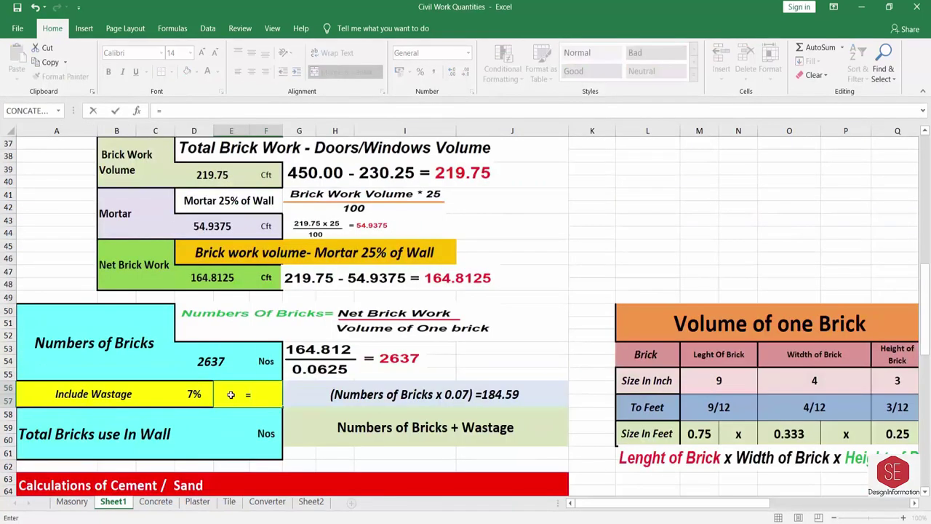
{"action": "left_click", "coordinate": [203, 361]}
{"action": "left_click", "coordinate": [194, 394]}
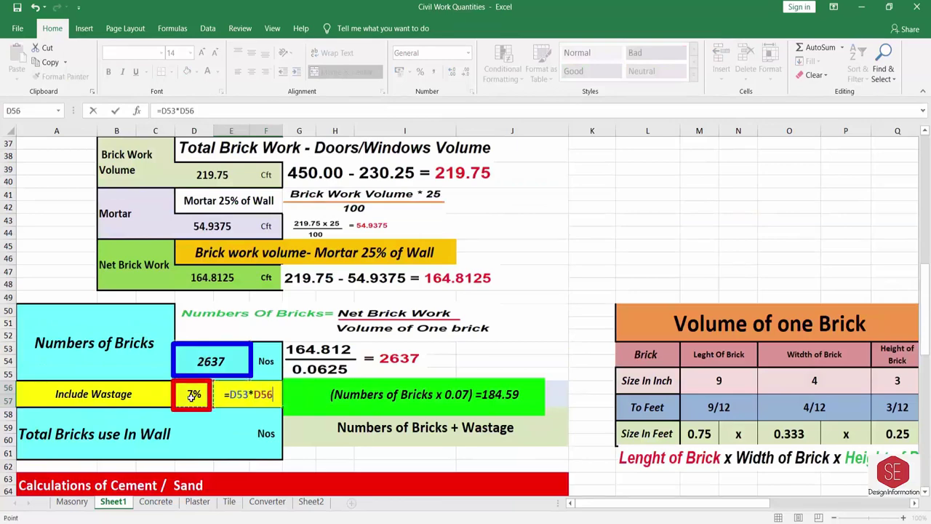
{"action": "key", "text": "Return"}
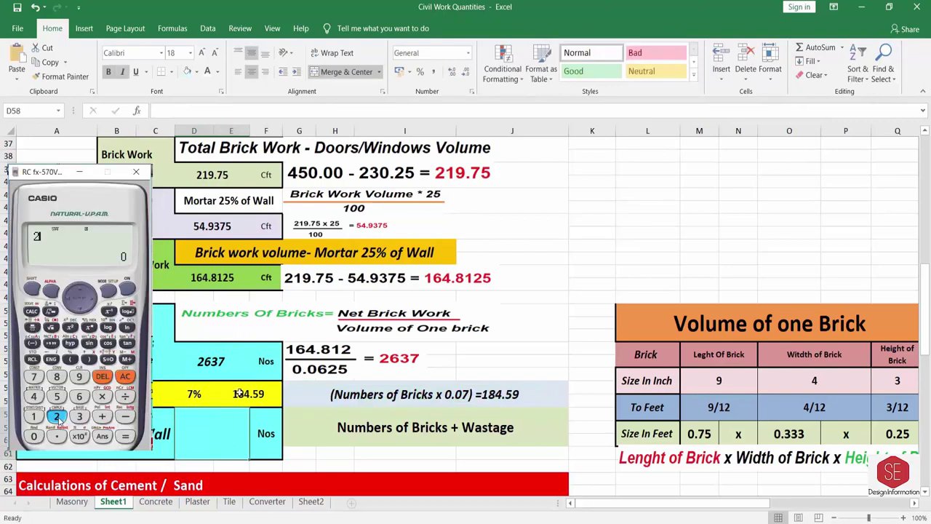
- Total the bricks in D58 as =D53+E56, giving 2821.59
{"action": "type", "text": "="}
{"action": "left_click", "coordinate": [207, 360]}
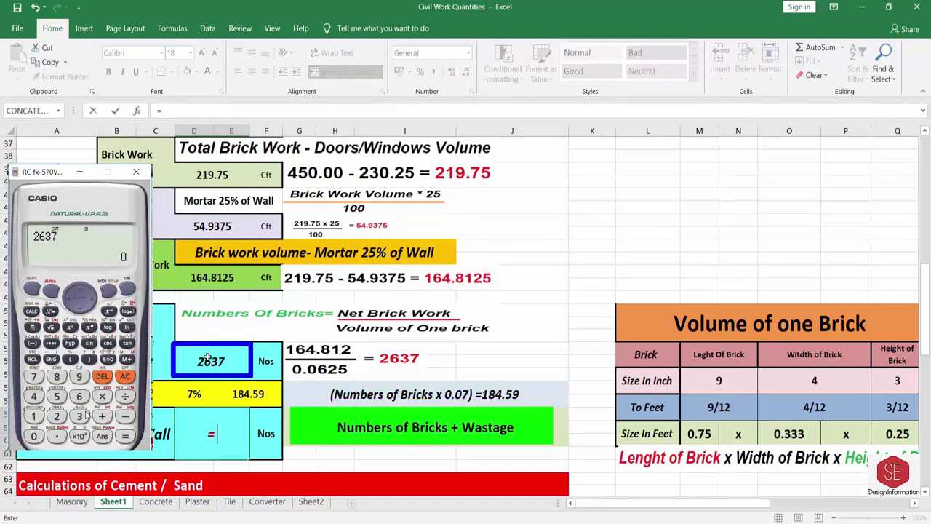
{"action": "type", "text": "D53+"}
{"action": "left_click", "coordinate": [248, 393]}
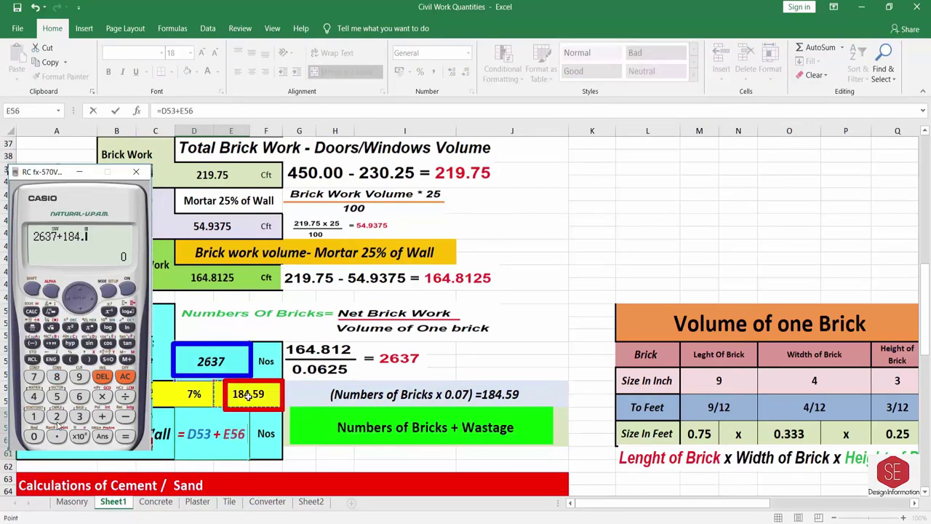
{"action": "key", "text": "Return"}
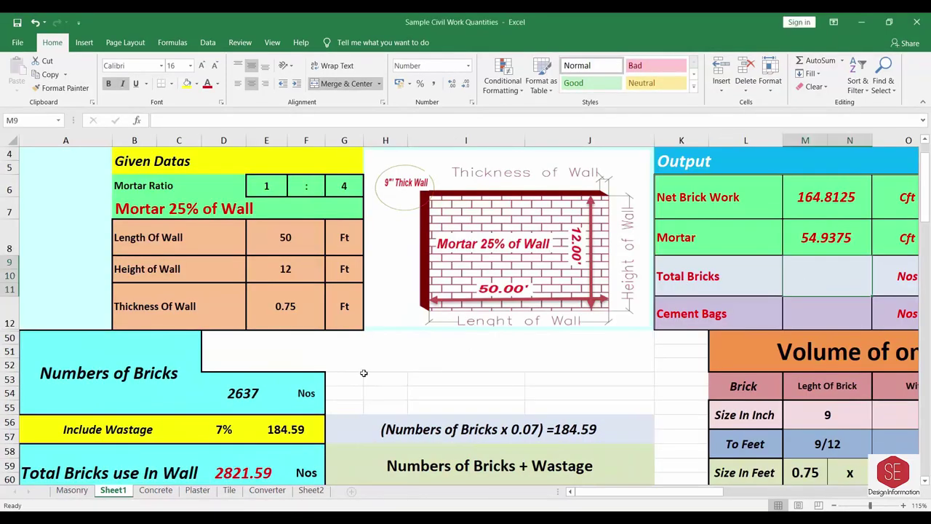
- Link the Total Bricks output in M9 to D58, showing 2822
{"action": "type", "text": "="}
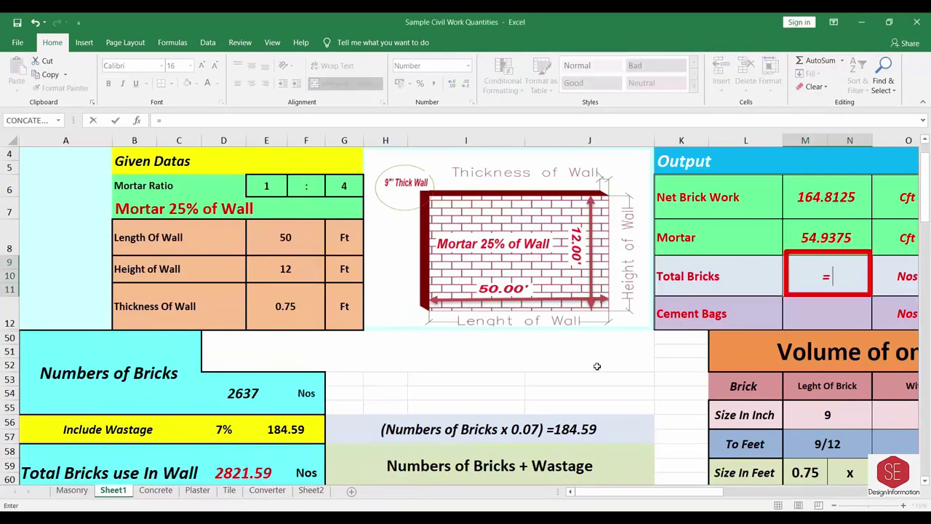
{"action": "left_click", "coordinate": [256, 468]}
{"action": "key", "text": "Return"}
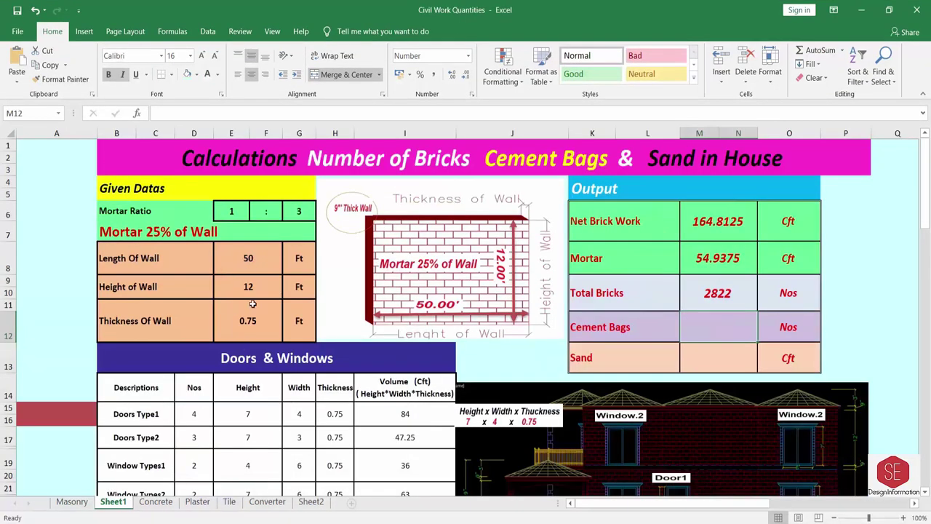
- Test recalculation with a 100 ft wall length and a wall height of 15
{"action": "left_click", "coordinate": [248, 263]}
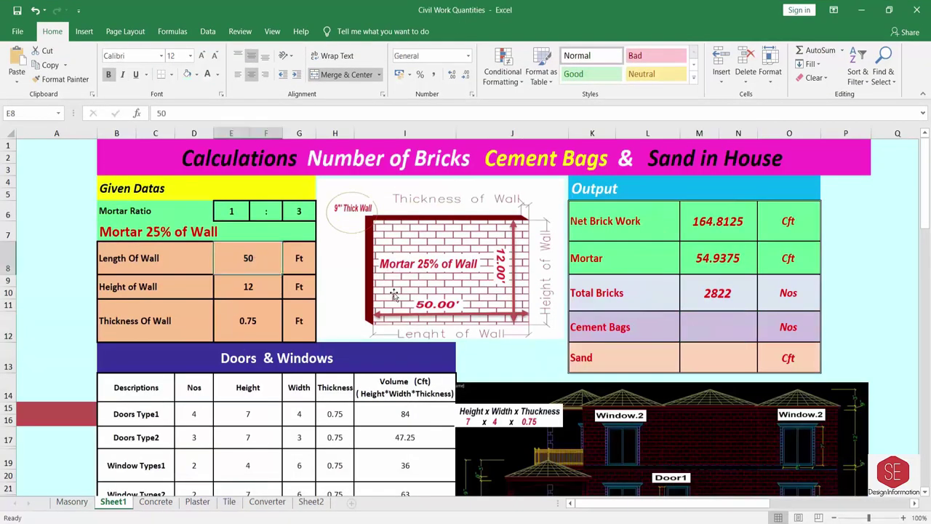
{"action": "type", "text": "100"}
{"action": "key", "text": "Return"}
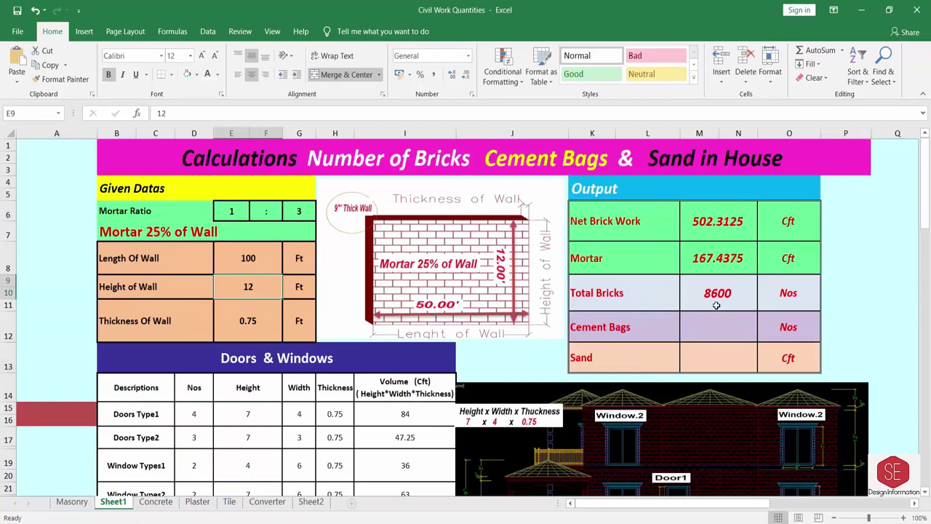
{"action": "type", "text": "15"}
{"action": "key", "text": "Return"}
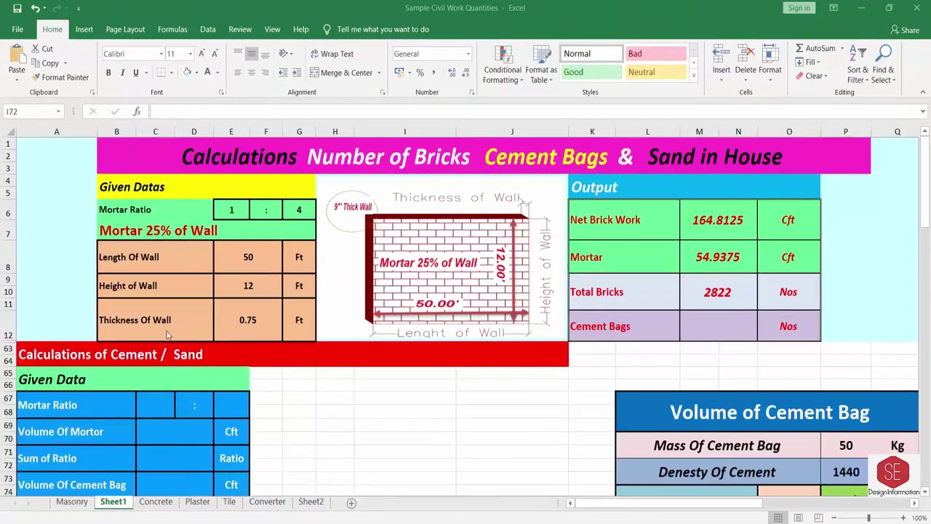
- Link the cement and sand parts of the given ratio to the earlier 1:4 ratio (=E6, =G6)
{"action": "left_click", "coordinate": [177, 405]}
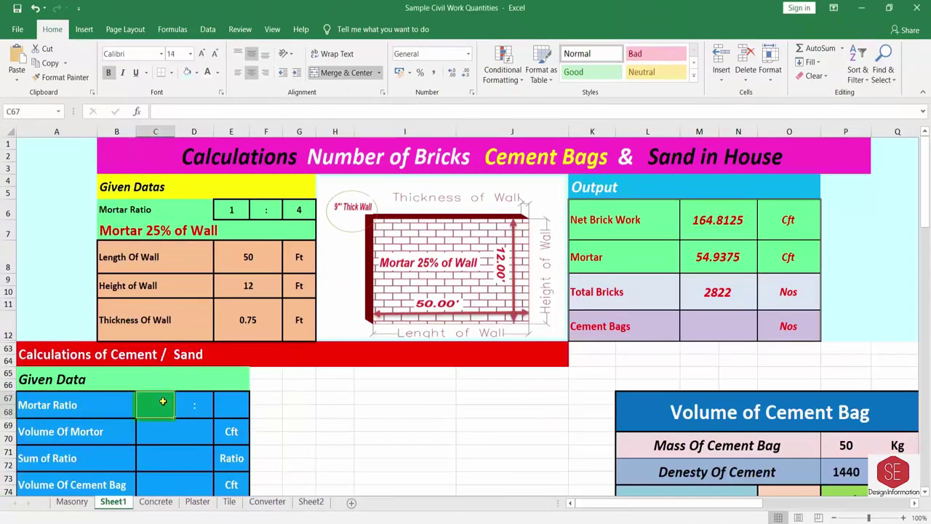
{"action": "type", "text": "="}
{"action": "left_click", "coordinate": [231, 209]}
{"action": "key", "text": "Return"}
{"action": "left_click", "coordinate": [231, 405]}
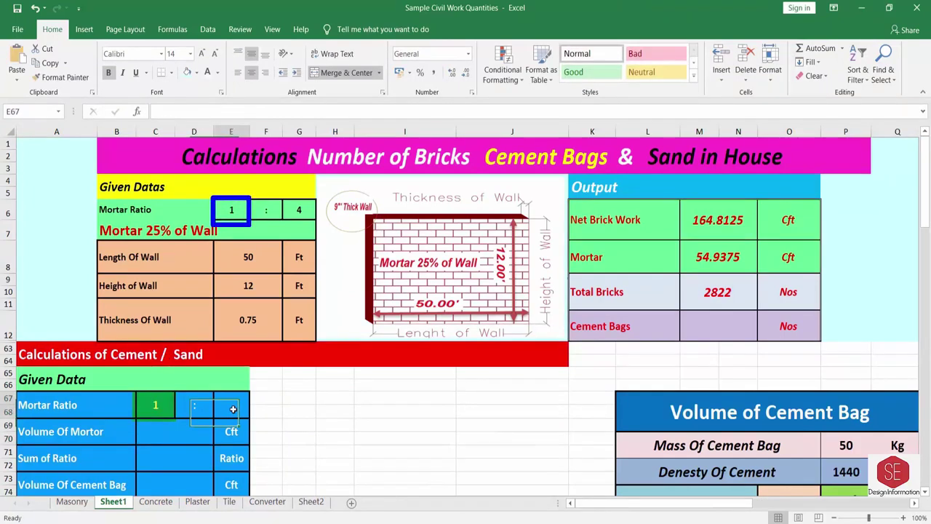
{"action": "type", "text": "="}
{"action": "left_click", "coordinate": [298, 209]}
{"action": "key", "text": "Return"}
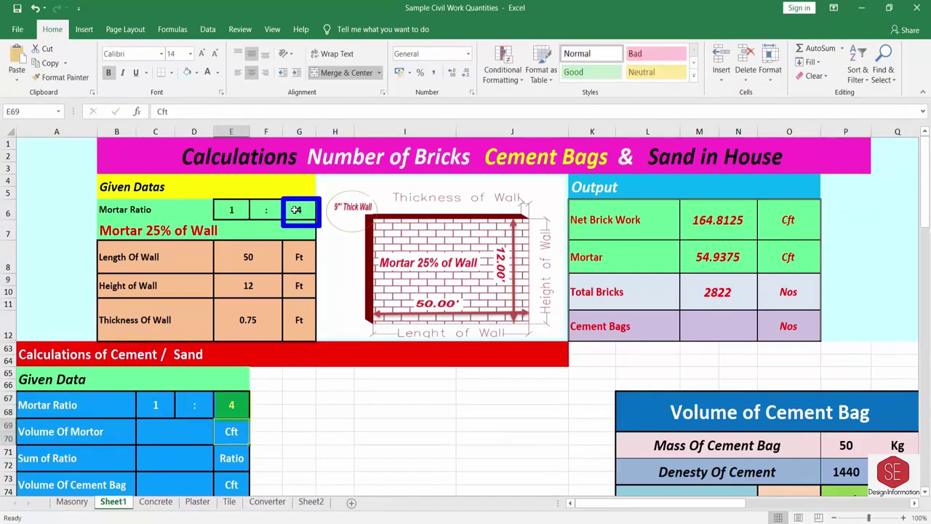
- Link Volume Of Mortar in C69 to the calculated 54.9375 Cft mortar value (=M8)
{"action": "left_click", "coordinate": [218, 230]}
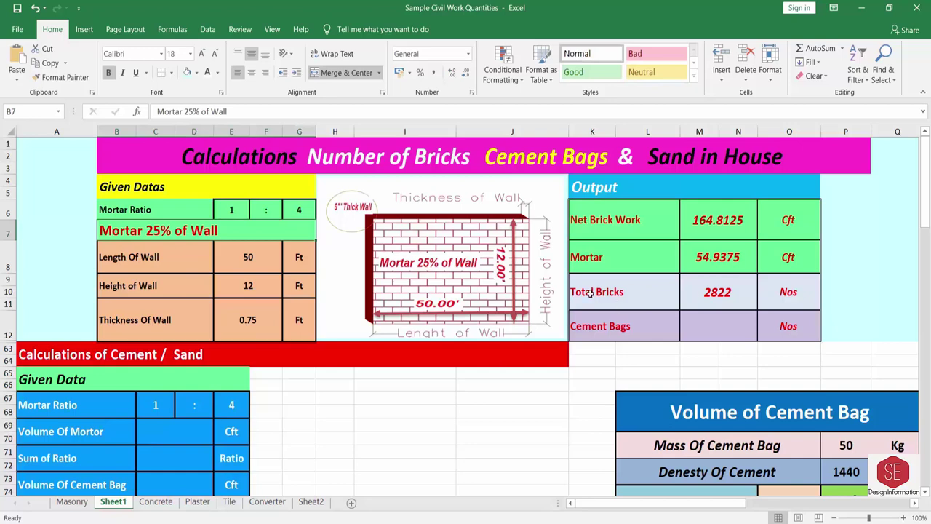
{"action": "left_click", "coordinate": [710, 259]}
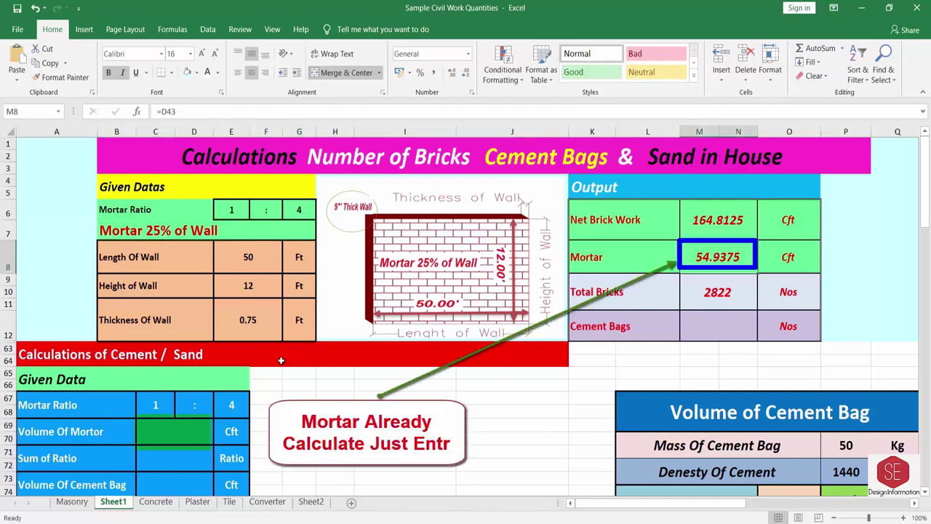
{"action": "left_click", "coordinate": [154, 429]}
{"action": "type", "text": "="}
{"action": "left_click", "coordinate": [726, 258]}
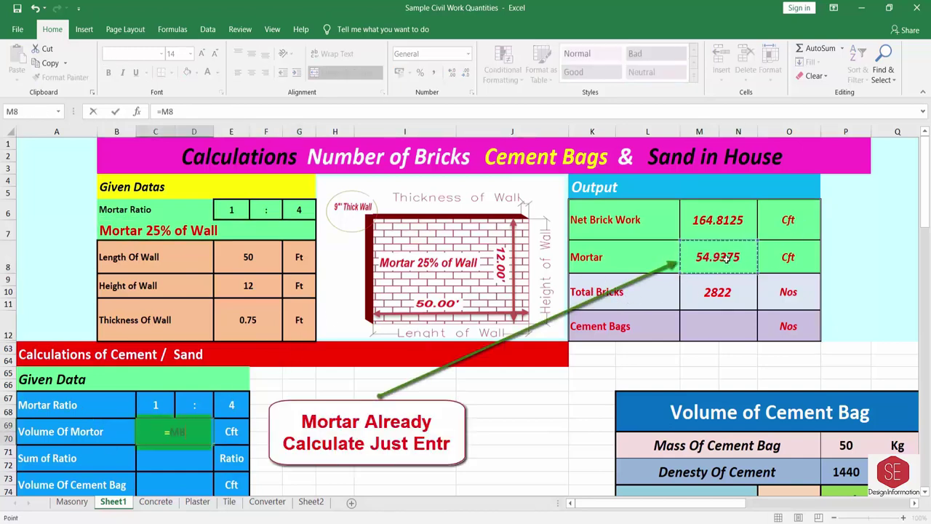
{"action": "key", "text": "Return"}
- Enter =C67+E67 in C71 so the ratio sum shows 5
{"action": "scroll", "coordinate": [505, 405], "scroll_direction": "down", "scroll_amount": 2}
{"action": "type", "text": "="}
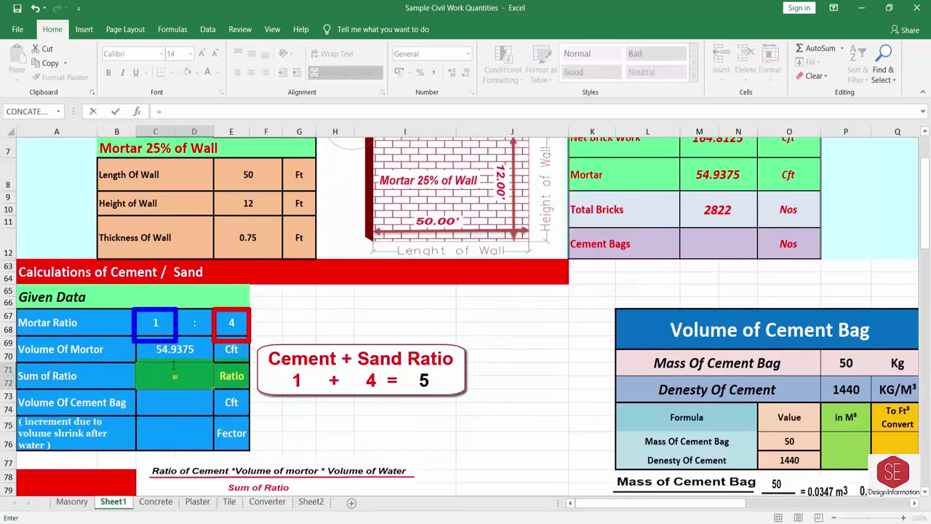
{"action": "left_click", "coordinate": [159, 325]}
{"action": "left_click", "coordinate": [231, 326]}
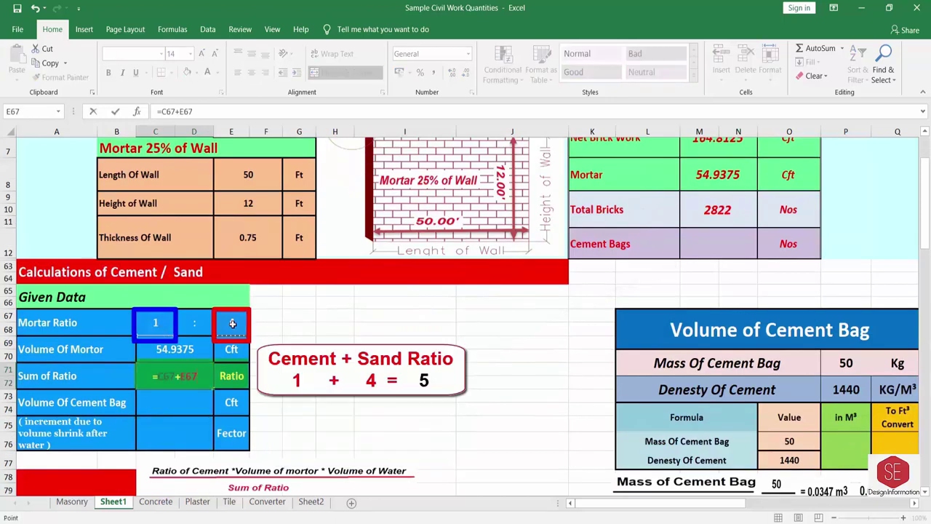
{"action": "key", "text": "Return"}
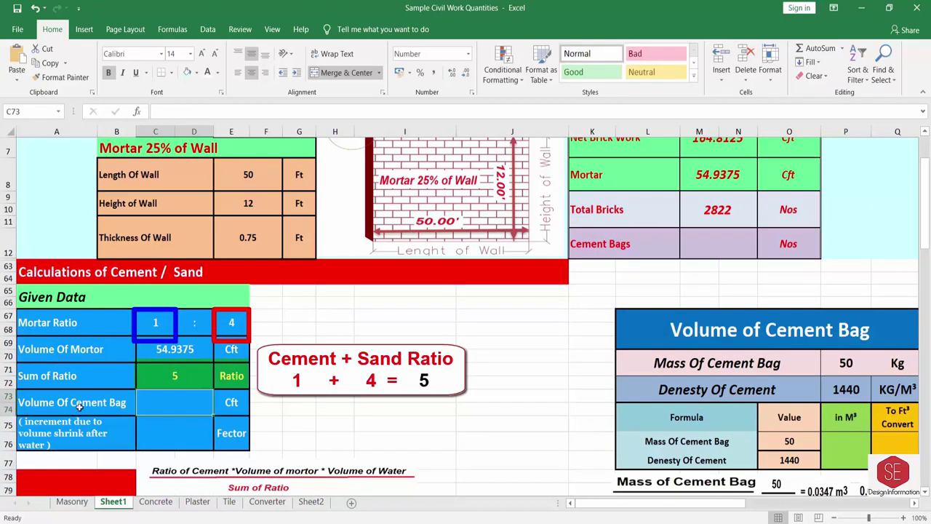
- Enter the cement bag mass of 50 kg and the cement density of 1440
{"action": "left_click", "coordinate": [44, 404]}
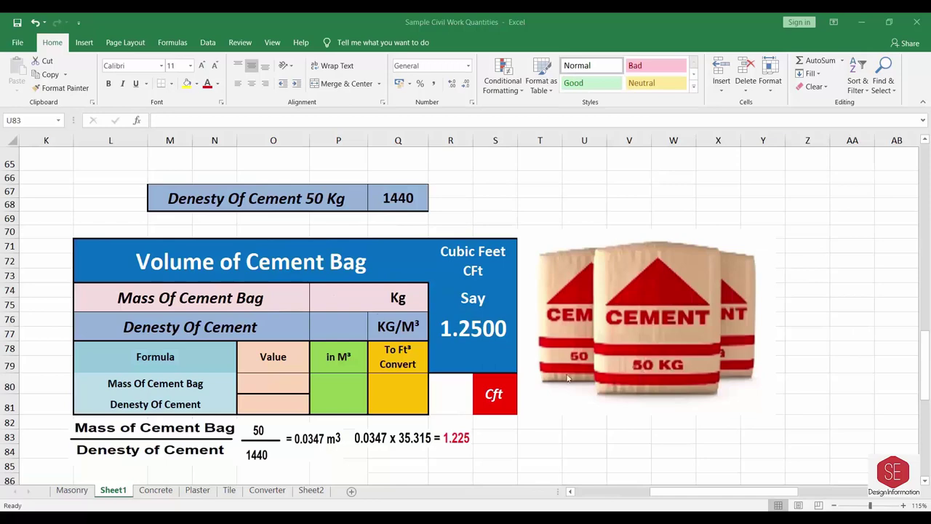
{"action": "left_click", "coordinate": [335, 297]}
{"action": "type", "text": "50"}
{"action": "key", "text": "Return"}
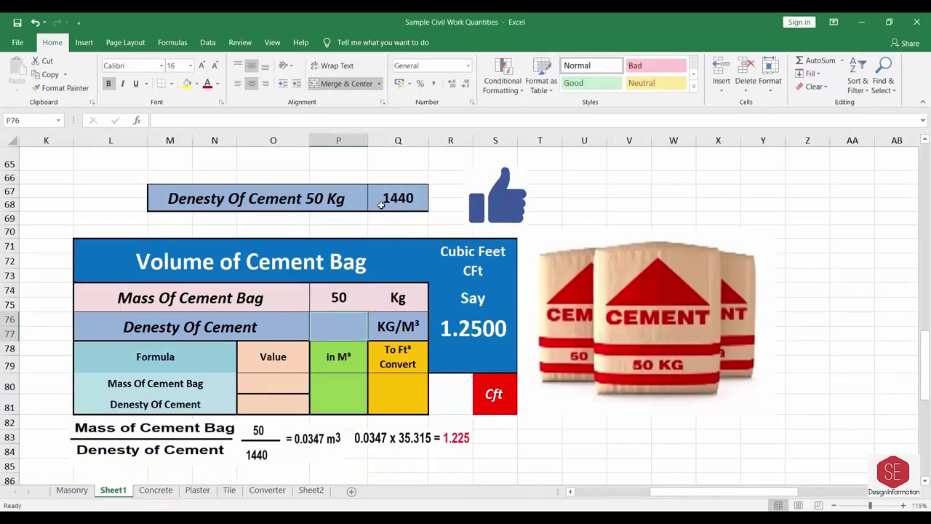
{"action": "type", "text": "1440"}
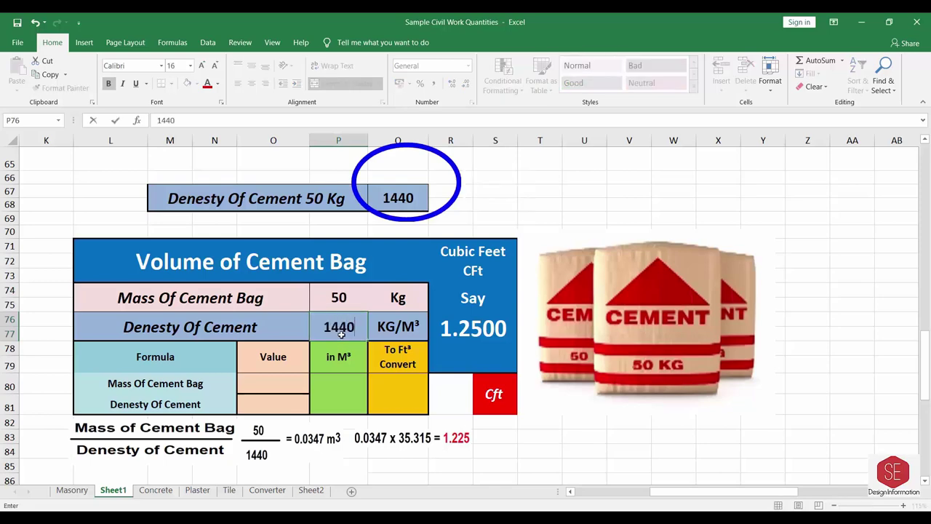
{"action": "key", "text": "Return"}
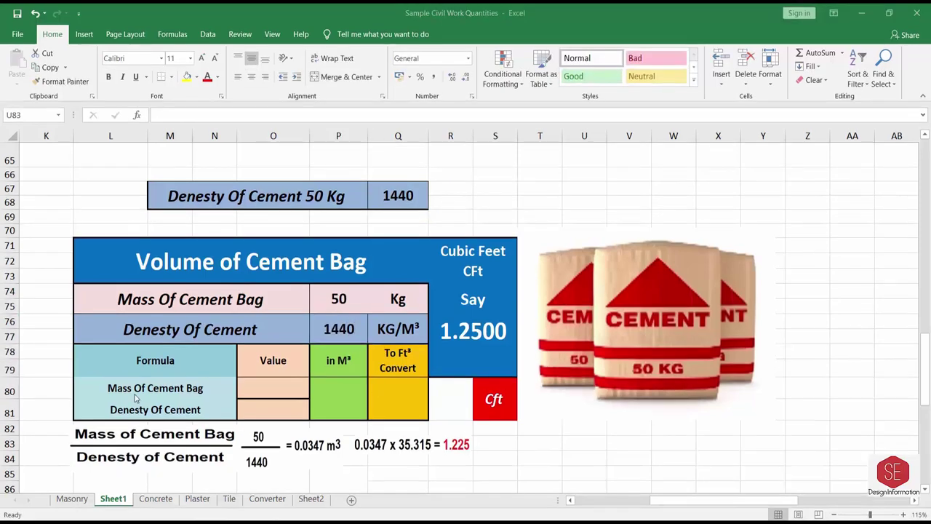
- Link the Value column cells to the 50 kg mass (=P74) and 1440 density (=P76)
{"action": "left_click", "coordinate": [276, 389]}
{"action": "type", "text": "="}
{"action": "left_click", "coordinate": [342, 299]}
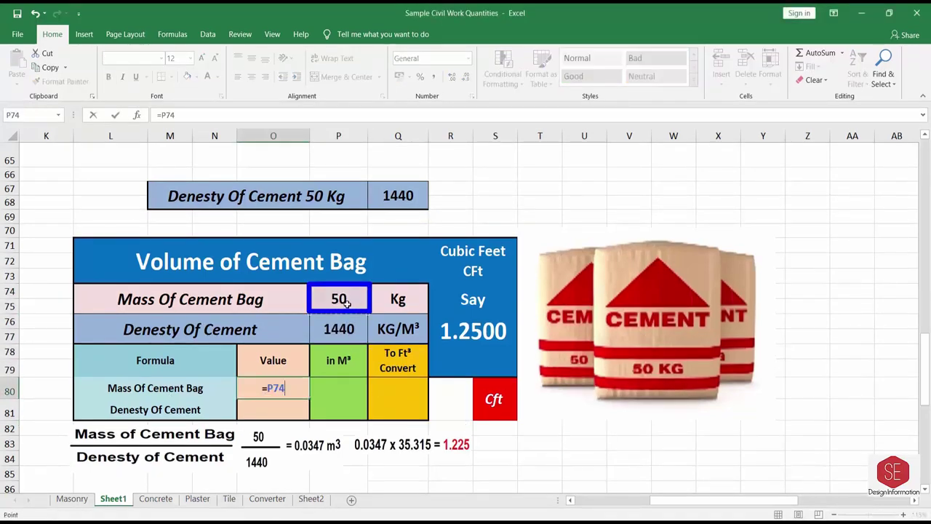
{"action": "key", "text": "Return"}
{"action": "type", "text": "="}
{"action": "left_click", "coordinate": [339, 329]}
{"action": "key", "text": "Return"}
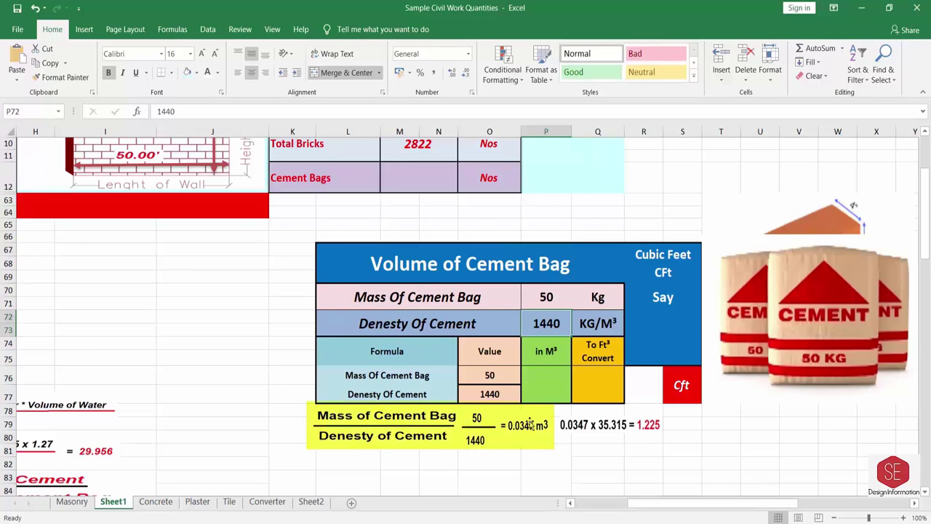
- Compute the bag volume as mass divided by density, giving 0.0347222 m³
{"action": "left_click", "coordinate": [545, 376]}
{"action": "type", "text": "="}
{"action": "left_click", "coordinate": [490, 374]}
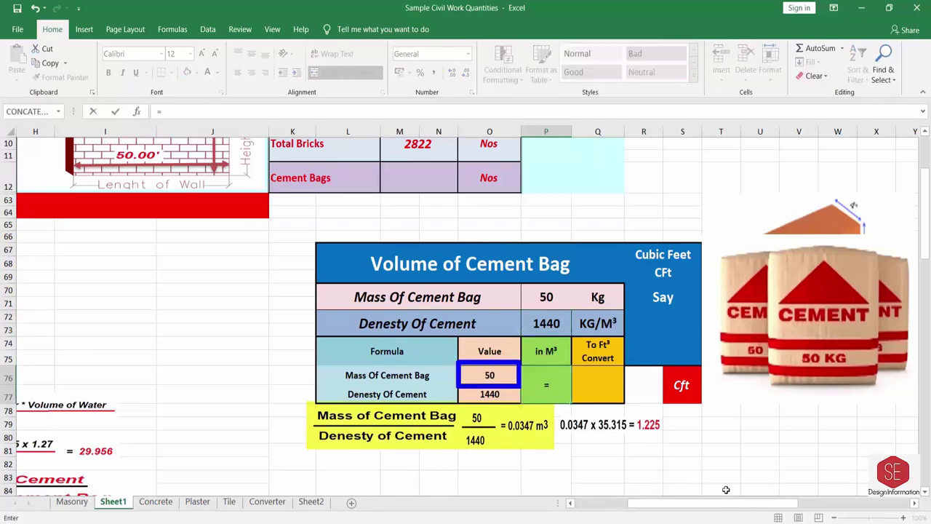
{"action": "type", "text": "O76/"}
{"action": "left_click", "coordinate": [490, 393]}
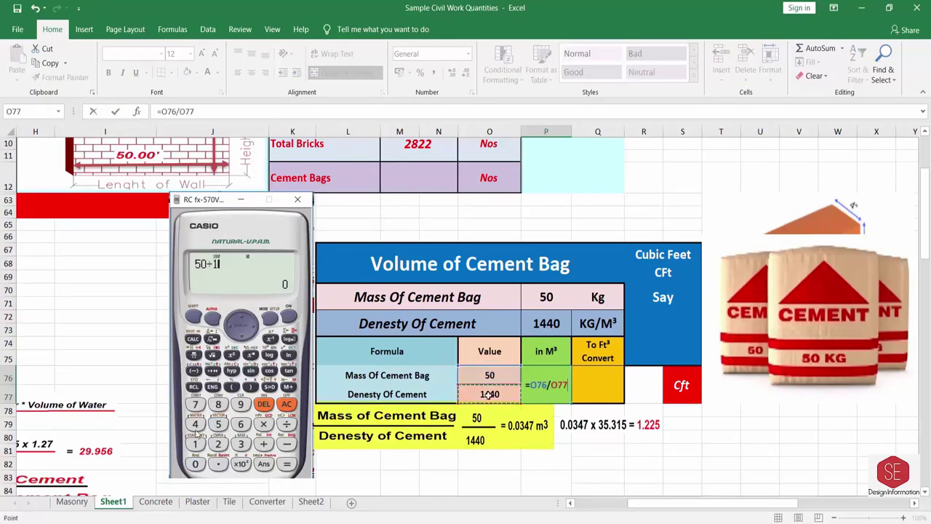
{"action": "key", "text": "Return"}
{"action": "left_click", "coordinate": [285, 464]}
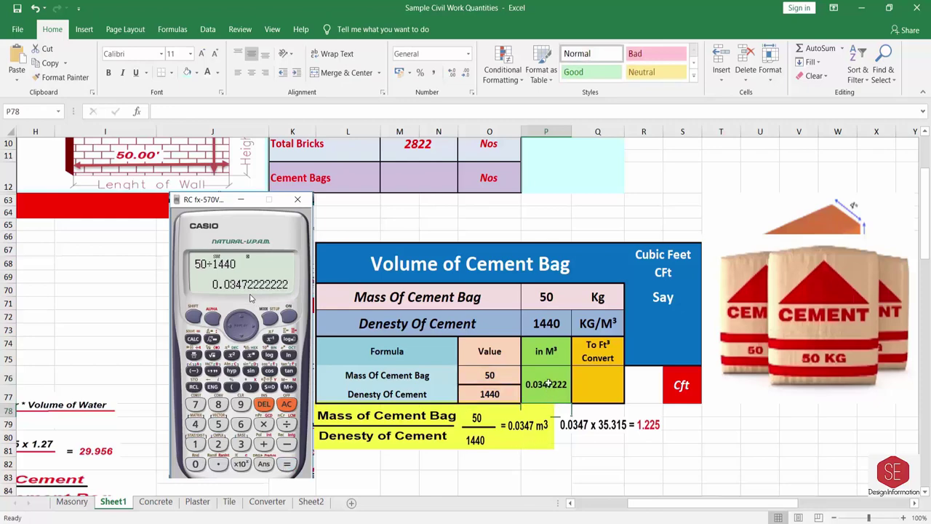
- Enter the 35.315 ft³ conversion factor and multiply by the m³ volume to get 1.23 Cft
{"action": "left_click", "coordinate": [593, 387]}
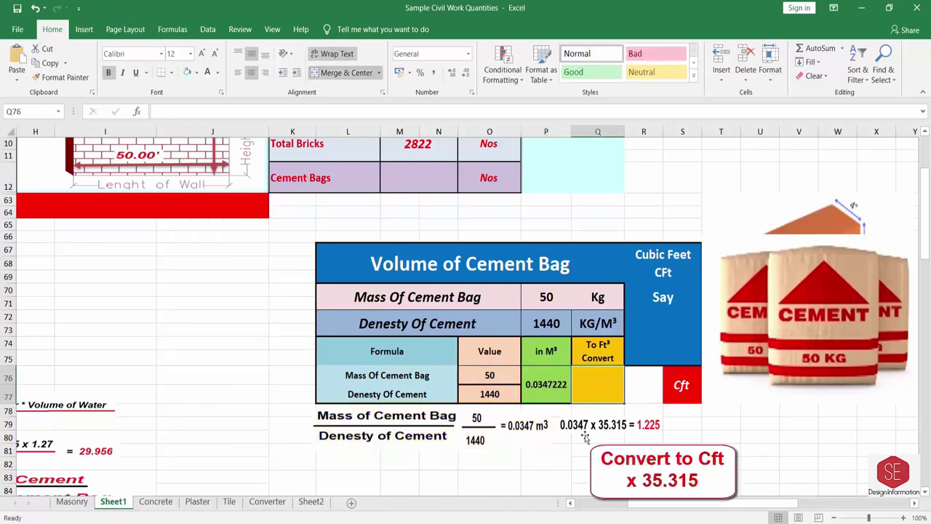
{"action": "type", "text": "35.315"}
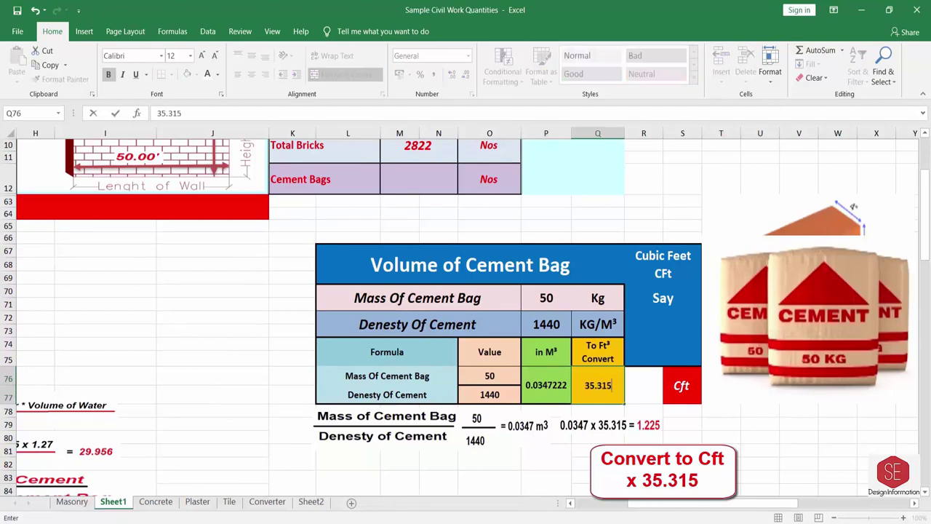
{"action": "key", "text": "Return"}
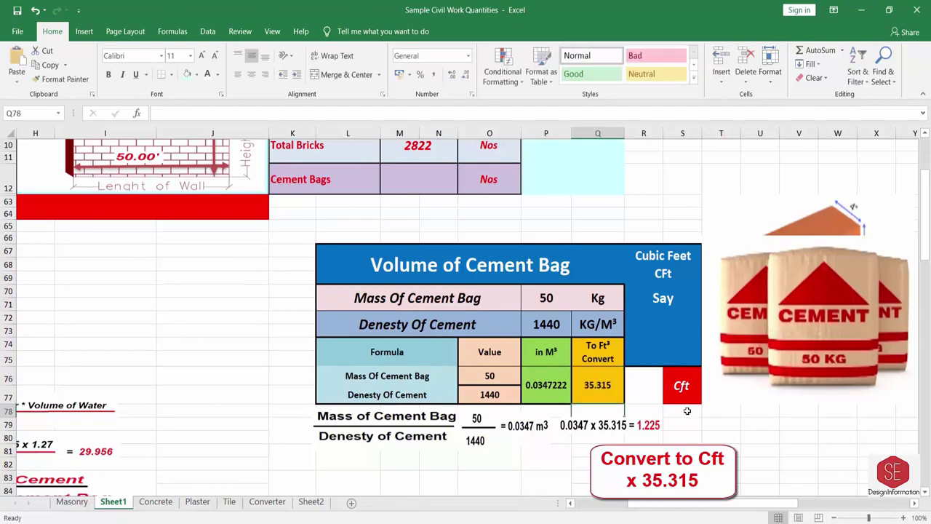
{"action": "left_click", "coordinate": [638, 384]}
{"action": "type", "text": "="}
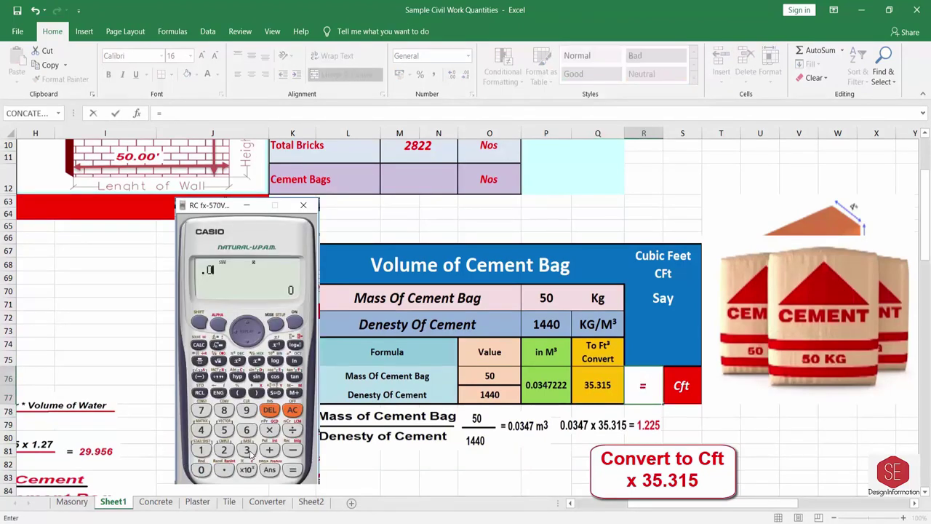
{"action": "left_click", "coordinate": [547, 385]}
{"action": "type", "text": "*"}
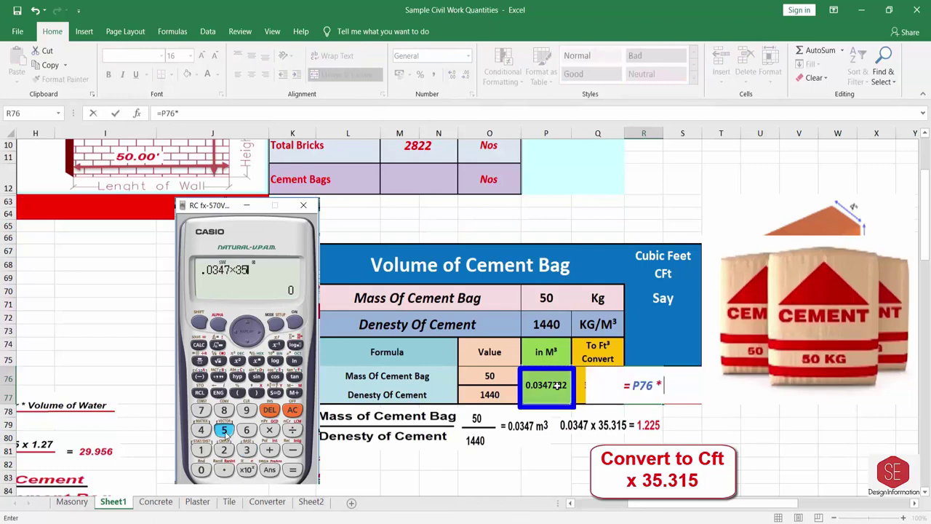
{"action": "left_click", "coordinate": [598, 385]}
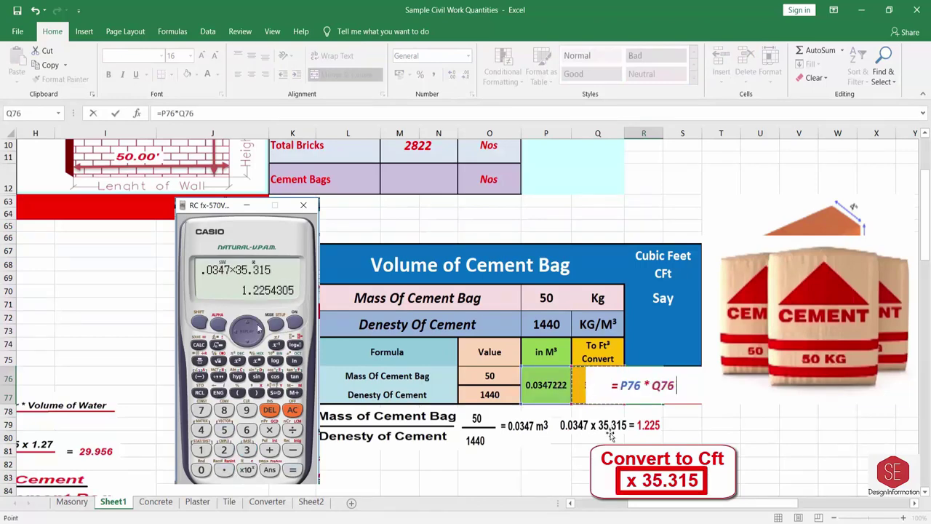
{"action": "key", "text": "Return"}
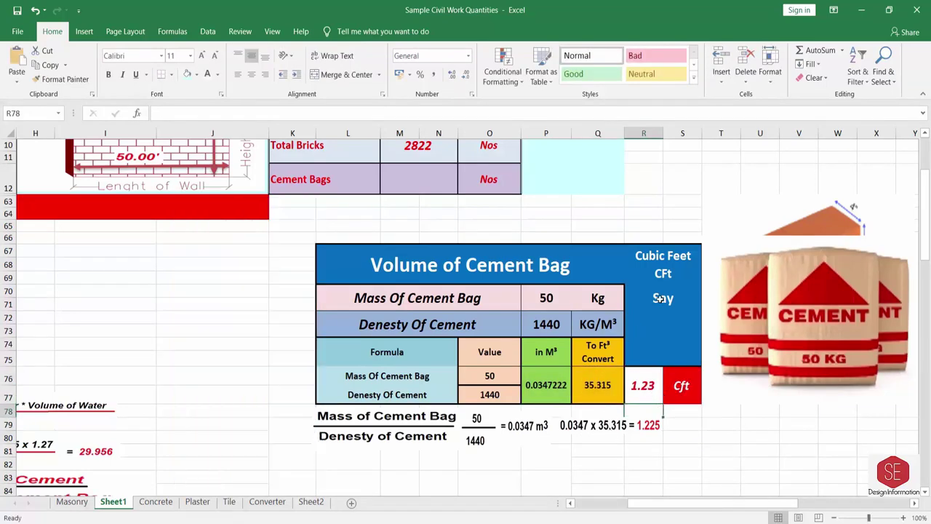
- Enter =1.25 under Say so the rounded bag volume shows 1.2500
{"action": "left_click", "coordinate": [669, 347]}
{"action": "type", "text": "="}
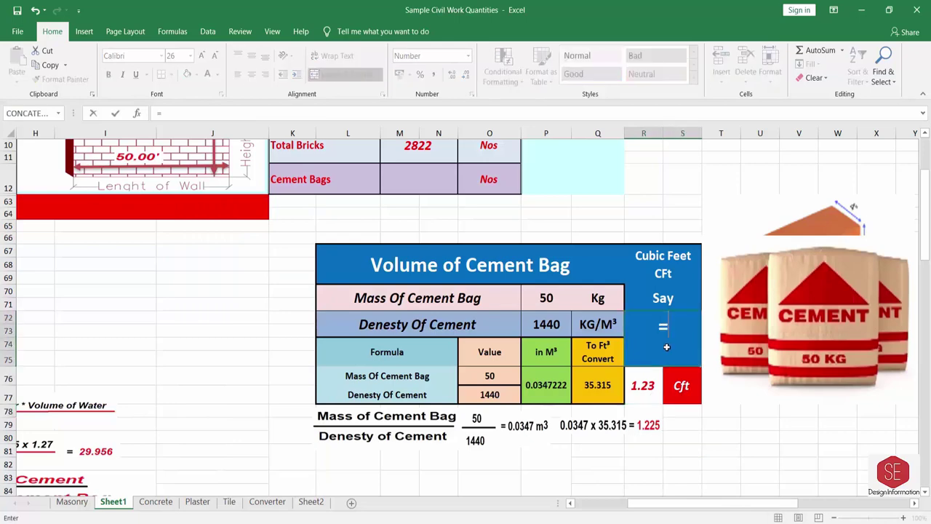
{"action": "type", "text": "1.25"}
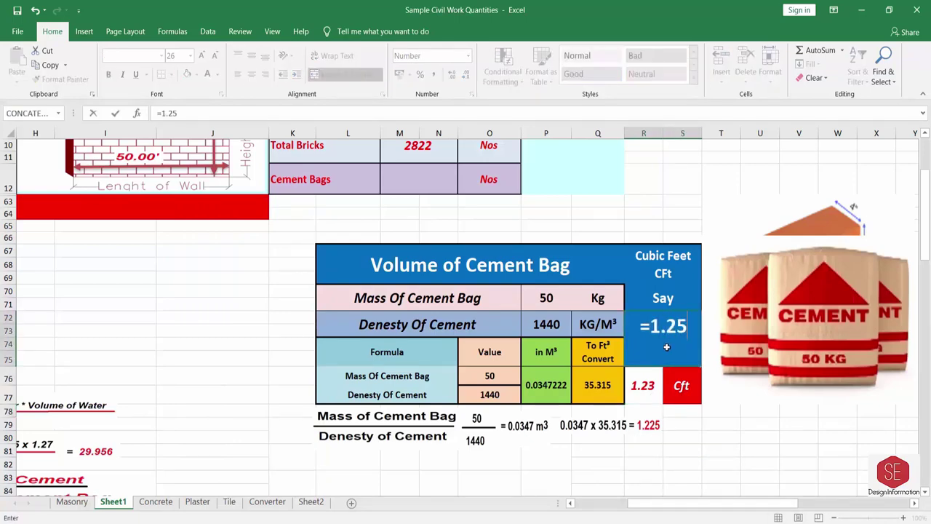
{"action": "key", "text": "Return"}
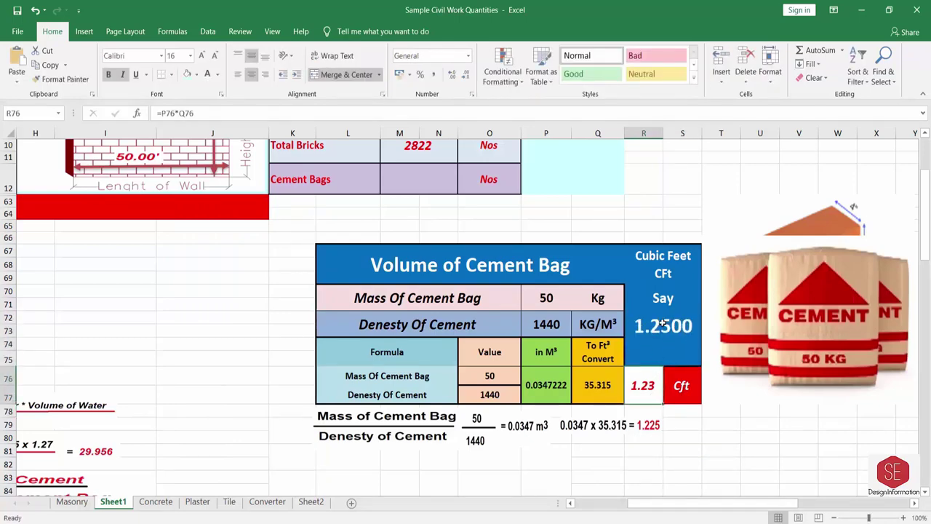
{"action": "scroll", "coordinate": [667, 351], "scroll_direction": "left", "scroll_amount": 5}
- Link Volume Of Cement Bag in C73 to the rounded 1.2500 value (=R72)
{"action": "left_click", "coordinate": [150, 349]}
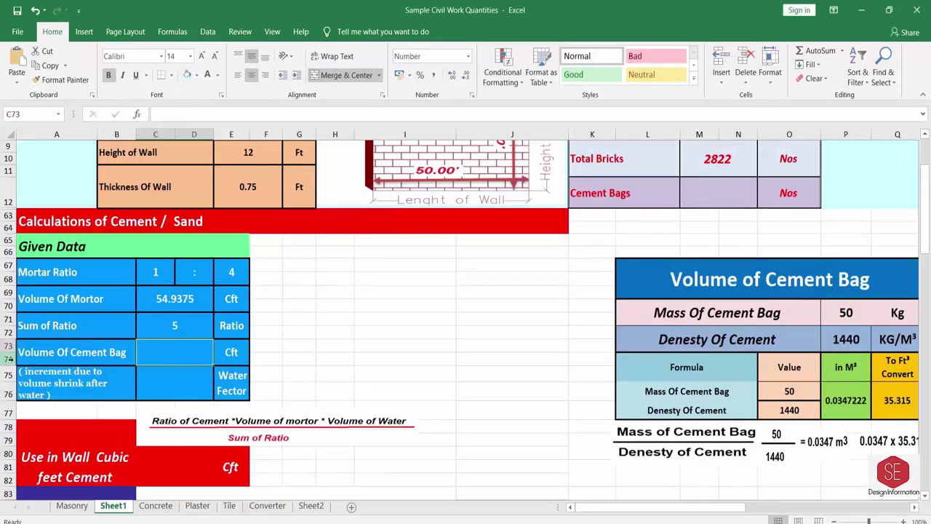
{"action": "type", "text": "="}
{"action": "scroll", "coordinate": [509, 349], "scroll_direction": "right", "scroll_amount": 3}
{"action": "left_click", "coordinate": [827, 344]}
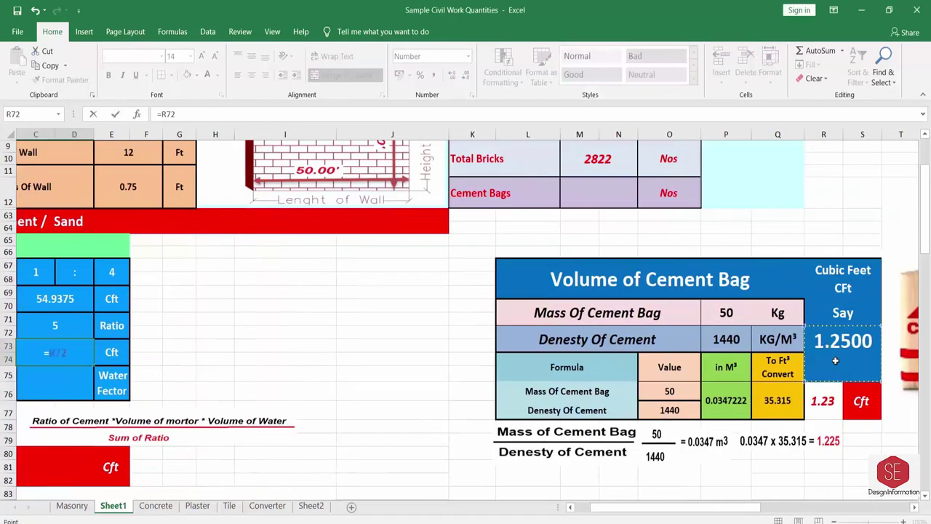
{"action": "key", "text": "Return"}
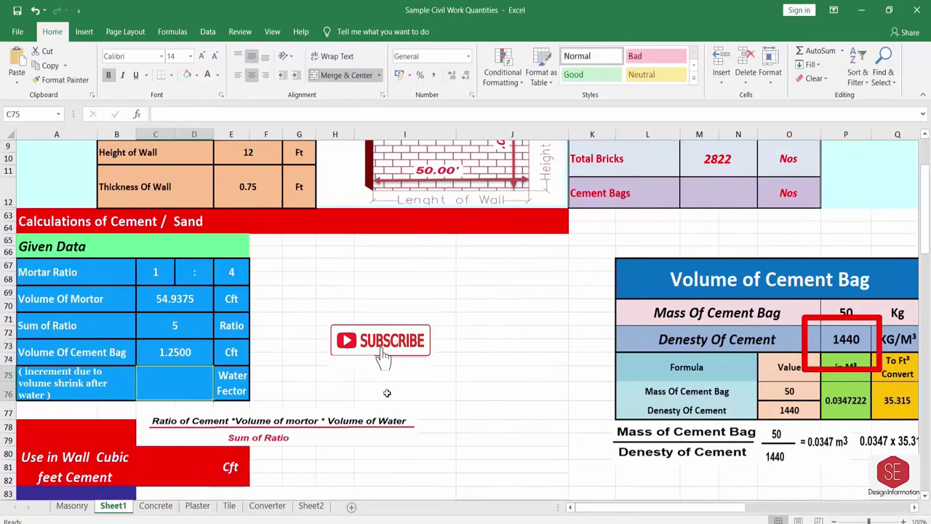
- Enter the 1.27 water shrink factor in C75
{"action": "left_click", "coordinate": [40, 372]}
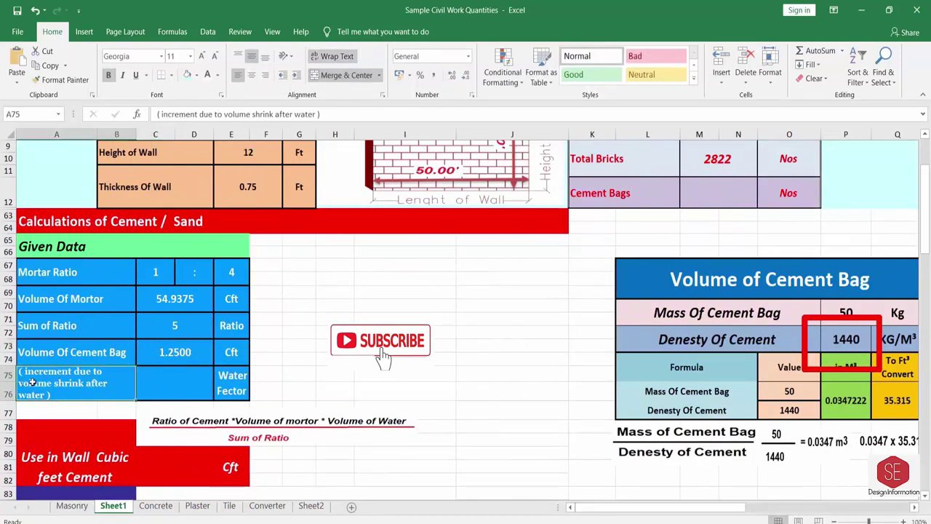
{"action": "left_click", "coordinate": [174, 372]}
{"action": "type", "text": "1.27"}
{"action": "key", "text": "Return"}
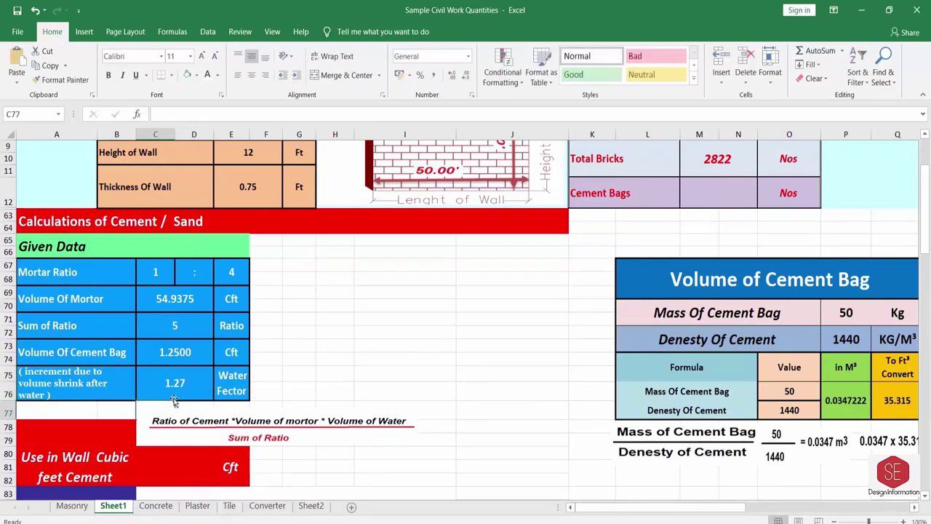
{"action": "double_click", "coordinate": [174, 399]}
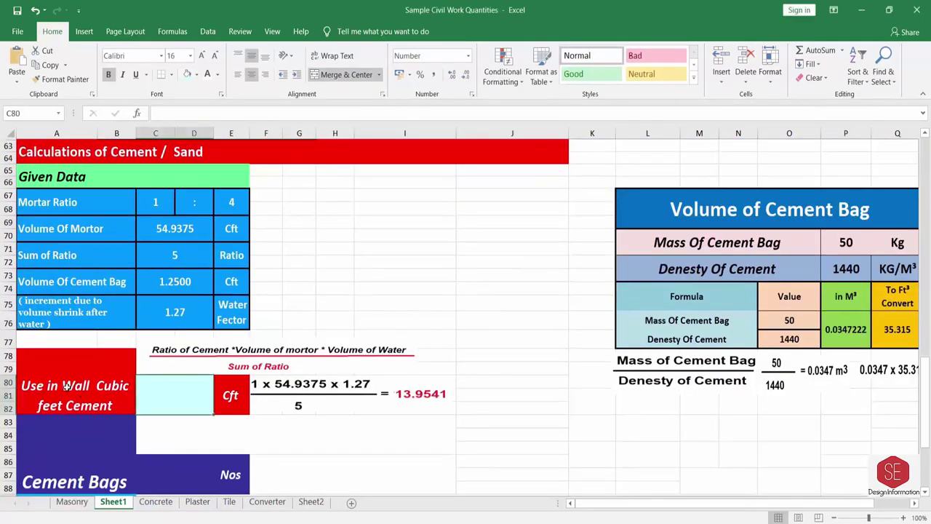
- Start the cement-in-wall formula as C67*C69*C75, checking the 69.77 product on the calculator
{"action": "left_click", "coordinate": [65, 387]}
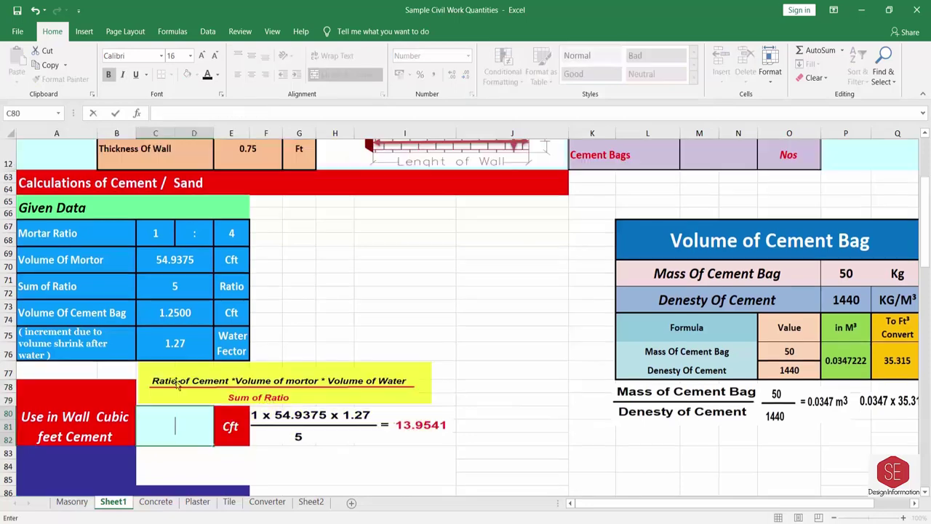
{"action": "type", "text": "=("}
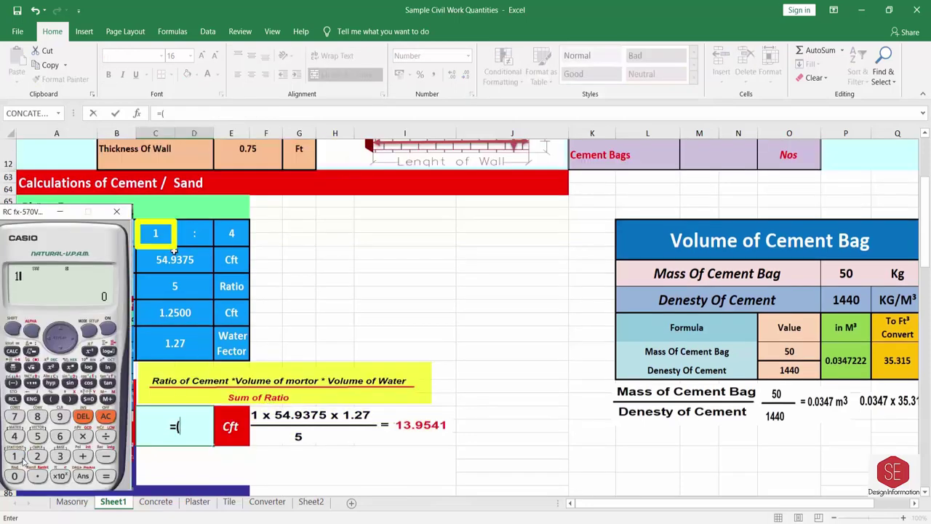
{"action": "left_click", "coordinate": [159, 234]}
{"action": "type", "text": "*"}
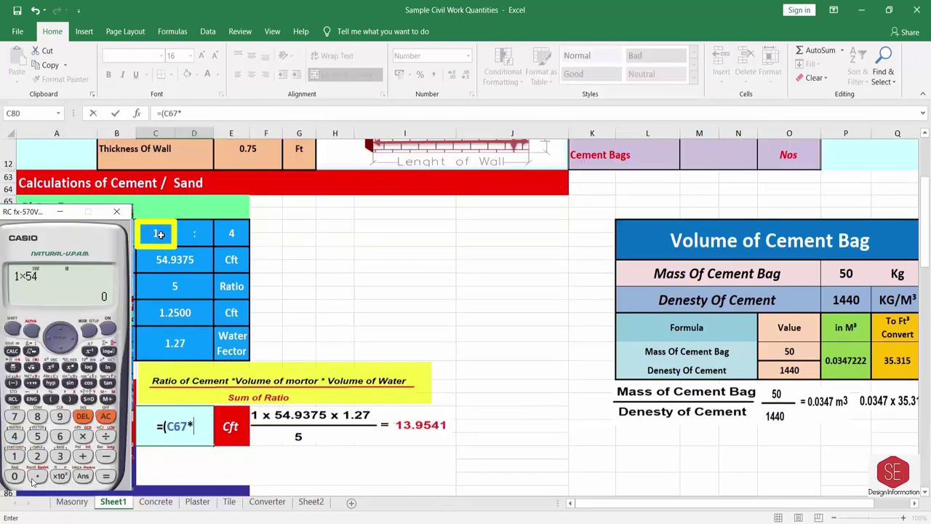
{"action": "left_click", "coordinate": [35, 477]}
{"action": "left_click", "coordinate": [61, 416]}
{"action": "left_click", "coordinate": [60, 456]}
{"action": "left_click", "coordinate": [161, 264]}
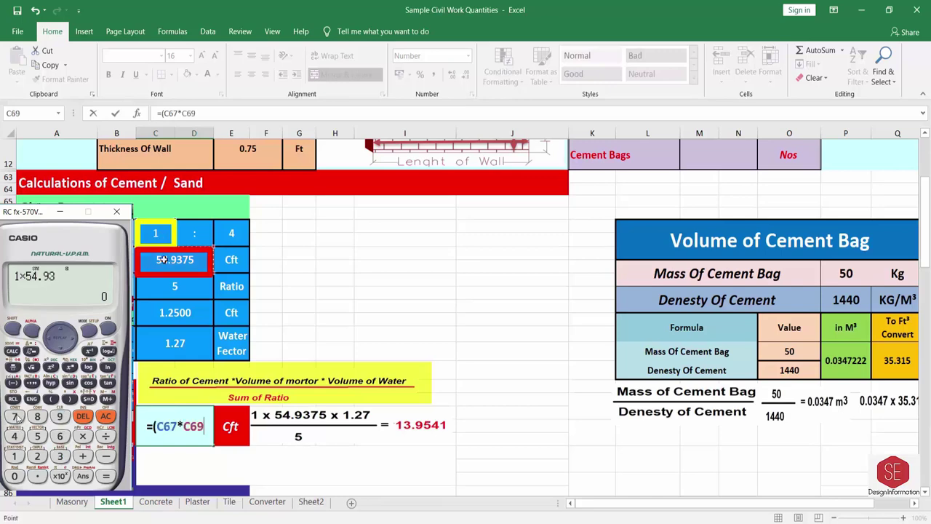
{"action": "left_click", "coordinate": [14, 416]}
{"action": "type", "text": "*"}
{"action": "left_click", "coordinate": [83, 436]}
{"action": "left_click", "coordinate": [14, 456]}
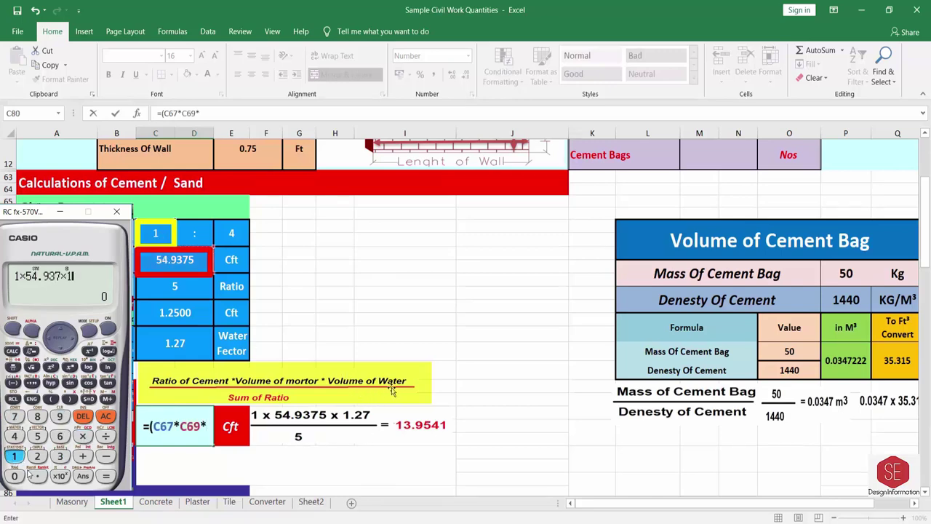
{"action": "left_click", "coordinate": [37, 475]}
{"action": "left_click", "coordinate": [174, 343]}
{"action": "left_click", "coordinate": [37, 456]}
{"action": "left_click", "coordinate": [15, 416]}
{"action": "left_click", "coordinate": [106, 476]}
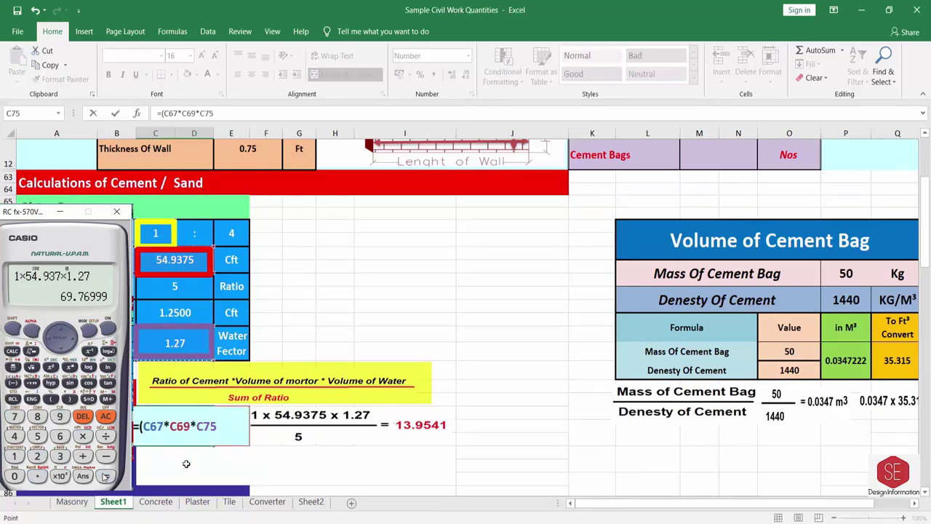
- Divide the product by the ratio sum C71 to give 13.954 Cft cement
{"action": "type", "text": ")/"}
{"action": "left_click", "coordinate": [106, 435]}
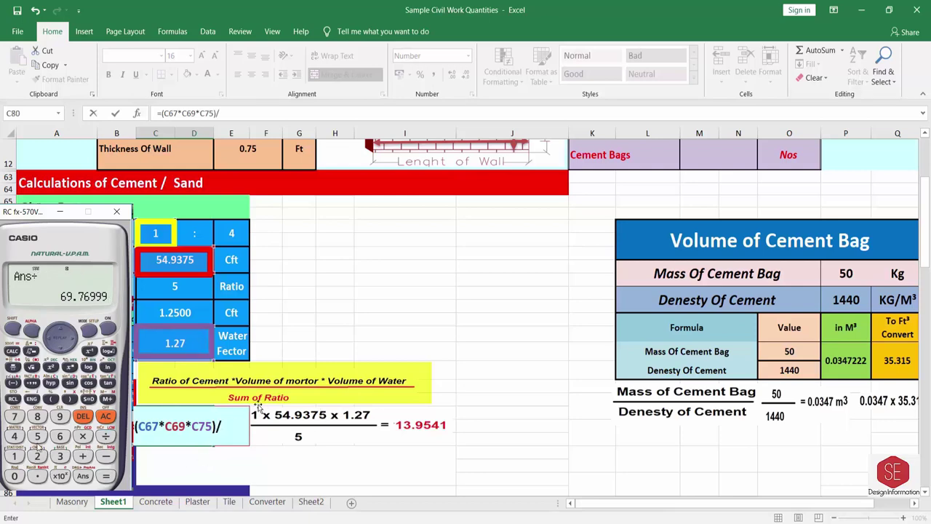
{"action": "left_click", "coordinate": [175, 286]}
{"action": "left_click", "coordinate": [37, 435]}
{"action": "left_click", "coordinate": [106, 476]}
{"action": "key", "text": "Return"}
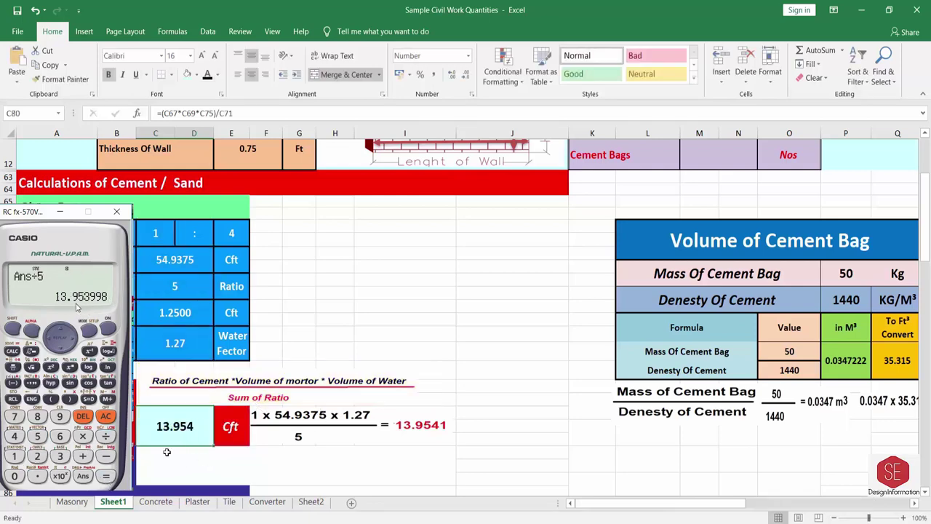
{"action": "left_click", "coordinate": [173, 454]}
{"action": "scroll", "coordinate": [173, 363], "scroll_direction": "down", "scroll_amount": 3}
- Enter =C80/C73 in C86 to get 11.1633 cement bags
{"action": "left_click", "coordinate": [84, 392]}
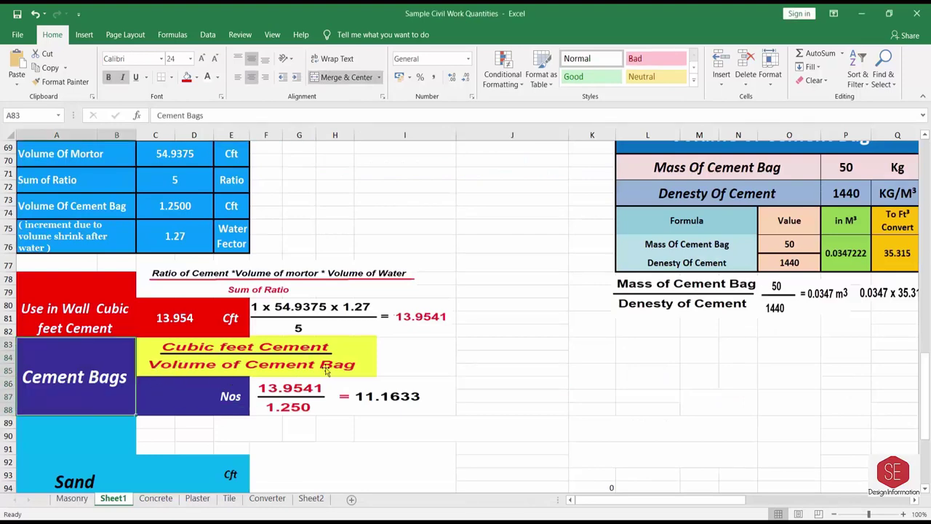
{"action": "left_click", "coordinate": [170, 387]}
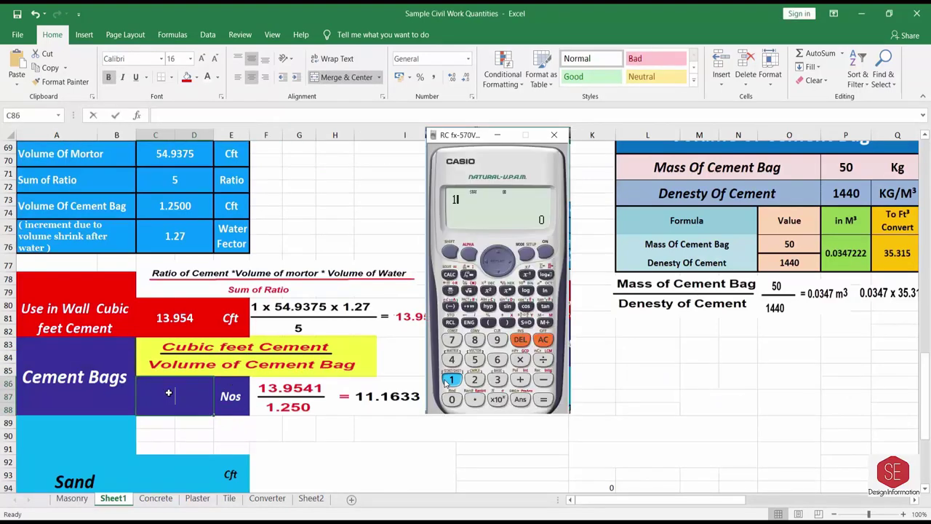
{"action": "type", "text": "="}
{"action": "left_click", "coordinate": [186, 324]}
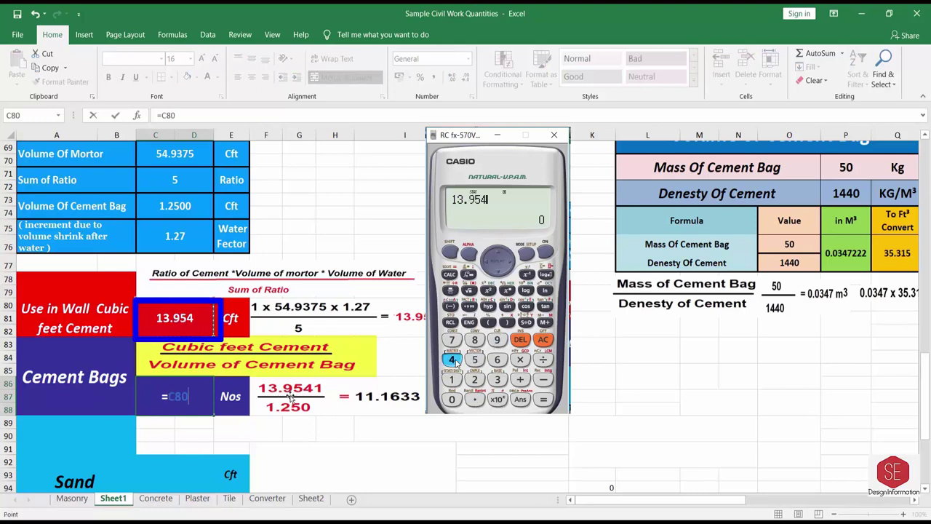
{"action": "type", "text": "/"}
{"action": "left_click", "coordinate": [175, 206]}
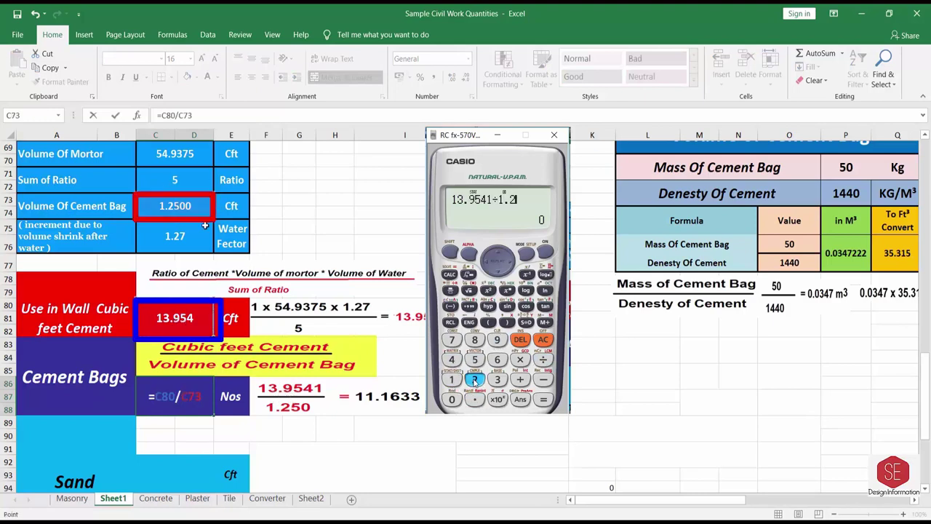
{"action": "key", "text": "Return"}
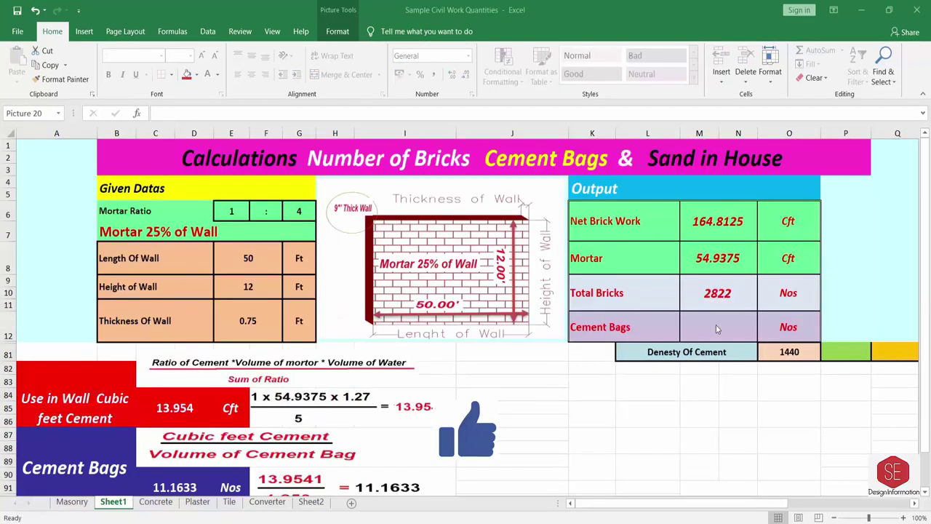
- Link the Output table's Cement Bags cell to the bag count so it shows 11
{"action": "left_click", "coordinate": [717, 329]}
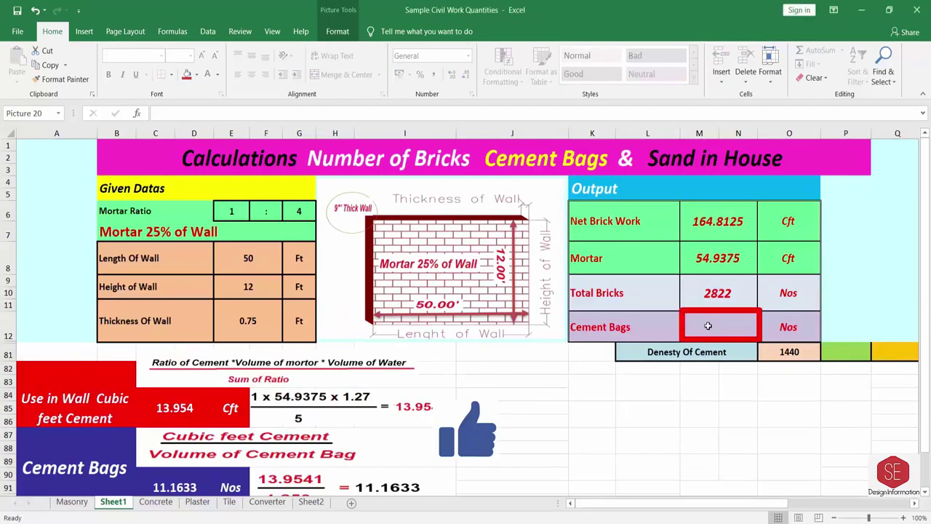
{"action": "type", "text": "="}
{"action": "left_click", "coordinate": [178, 486]}
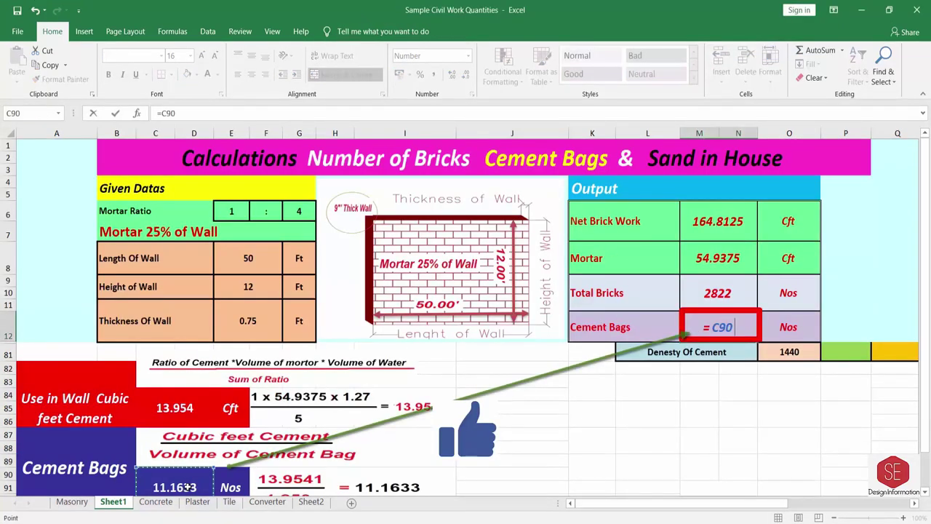
{"action": "key", "text": "Return"}
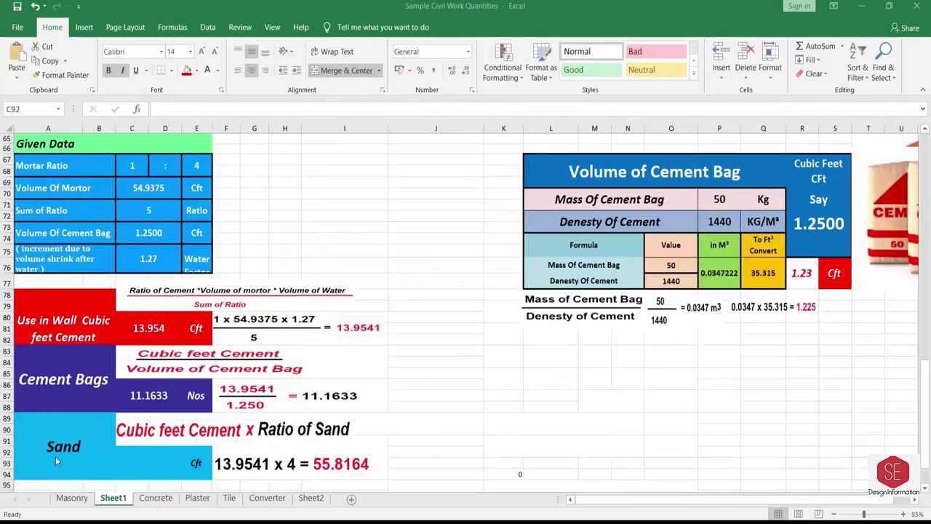
{"action": "left_click", "coordinate": [56, 459]}
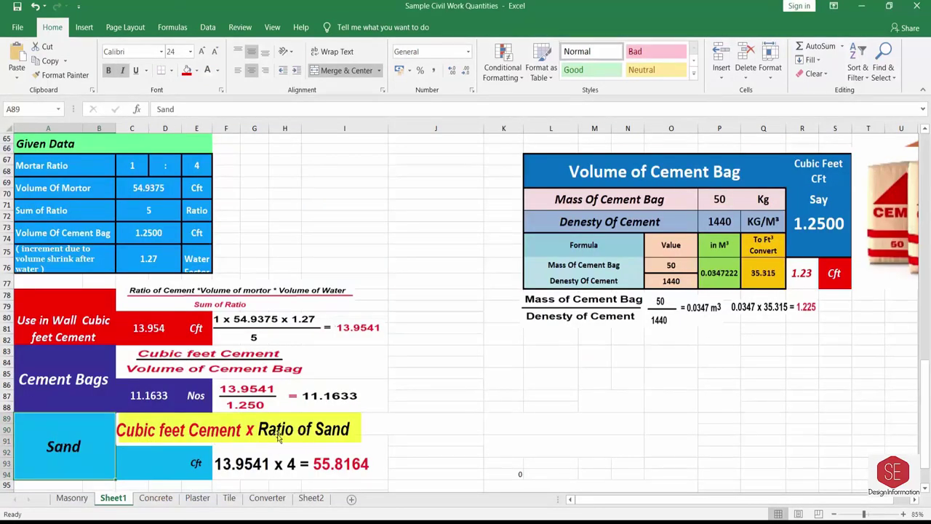
- Enter =C80*4 in the Sand cell for 55.8165 Cft, cross-checked on the calculator
{"action": "left_click", "coordinate": [188, 166]}
{"action": "left_click", "coordinate": [134, 327]}
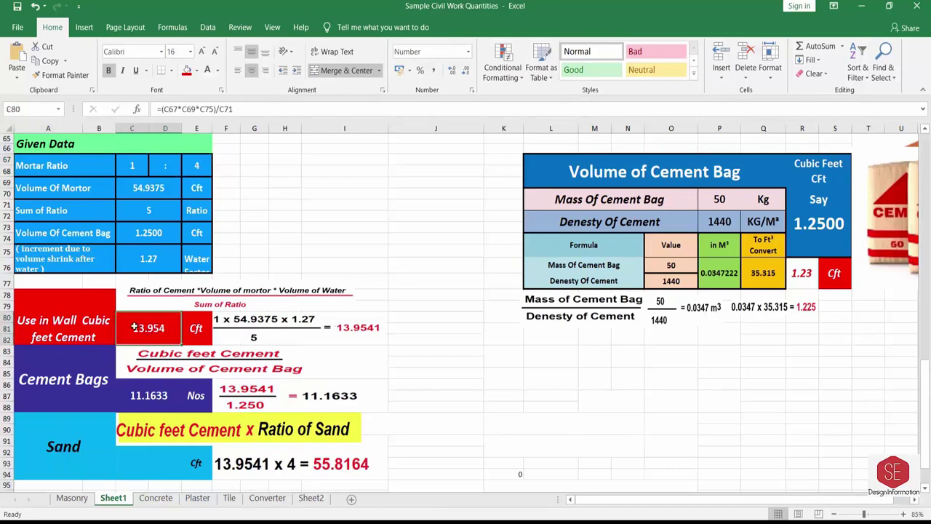
{"action": "left_click", "coordinate": [126, 445]}
{"action": "type", "text": "="}
{"action": "left_click", "coordinate": [408, 445]}
{"action": "left_click", "coordinate": [453, 445]}
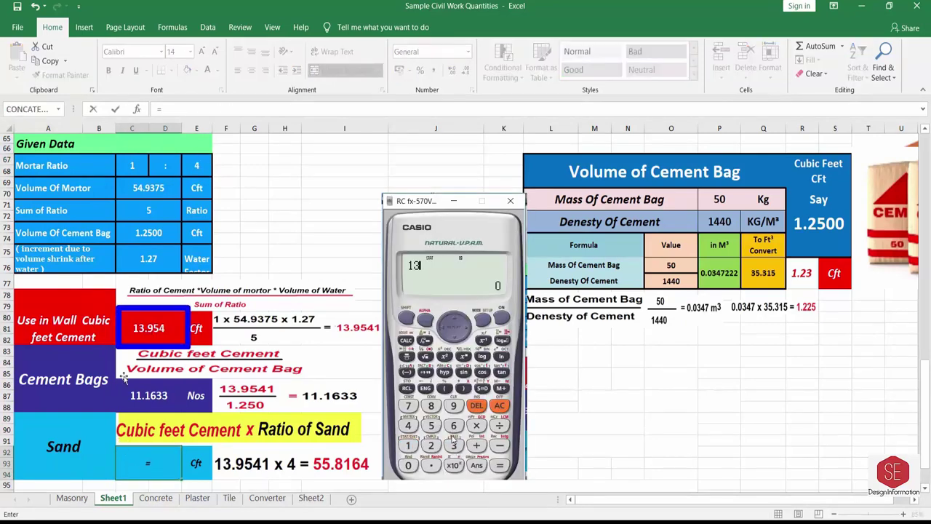
{"action": "left_click", "coordinate": [431, 466]}
{"action": "left_click", "coordinate": [453, 406]}
{"action": "left_click", "coordinate": [431, 426]}
{"action": "left_click", "coordinate": [408, 425]}
{"action": "left_click", "coordinate": [408, 445]}
{"action": "type", "text": "C80*"}
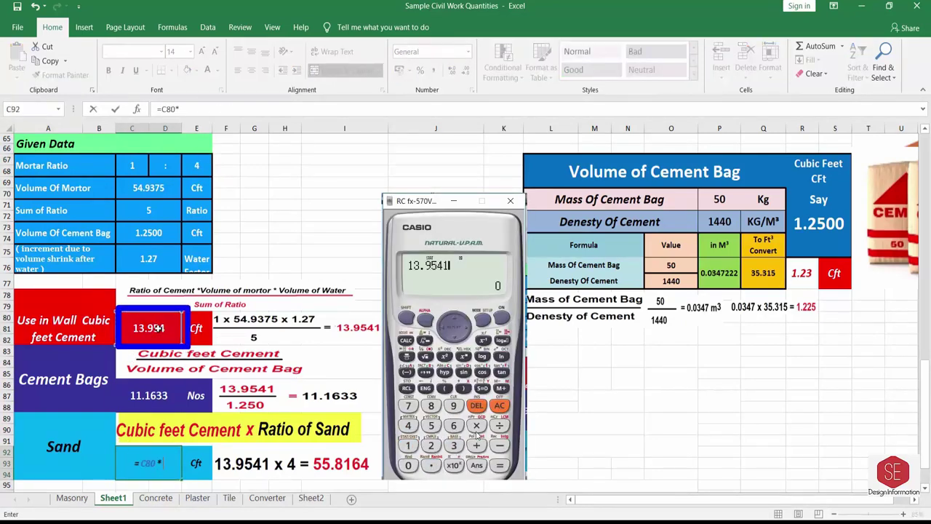
{"action": "left_click", "coordinate": [477, 426]}
{"action": "type", "text": "4"}
{"action": "left_click", "coordinate": [408, 426]}
{"action": "left_click", "coordinate": [500, 465]}
{"action": "key", "text": "Return"}
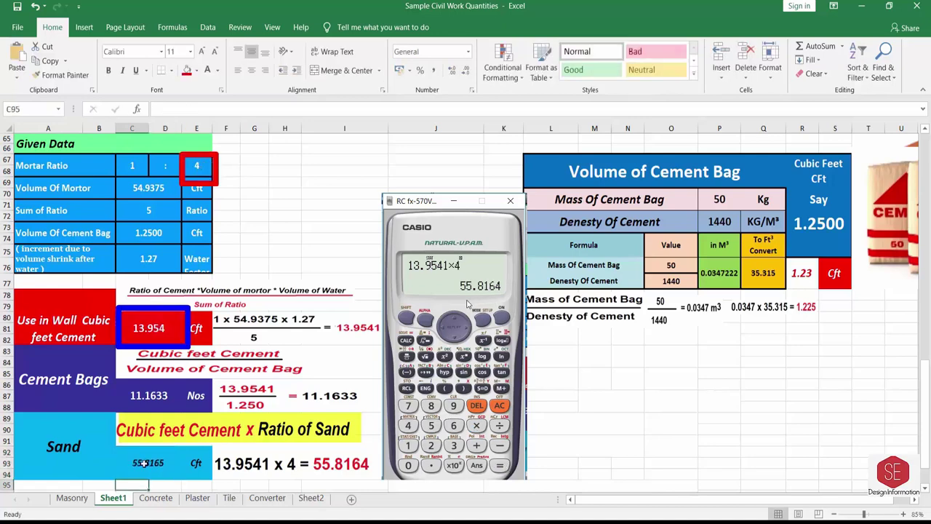
{"action": "left_click", "coordinate": [146, 464]}
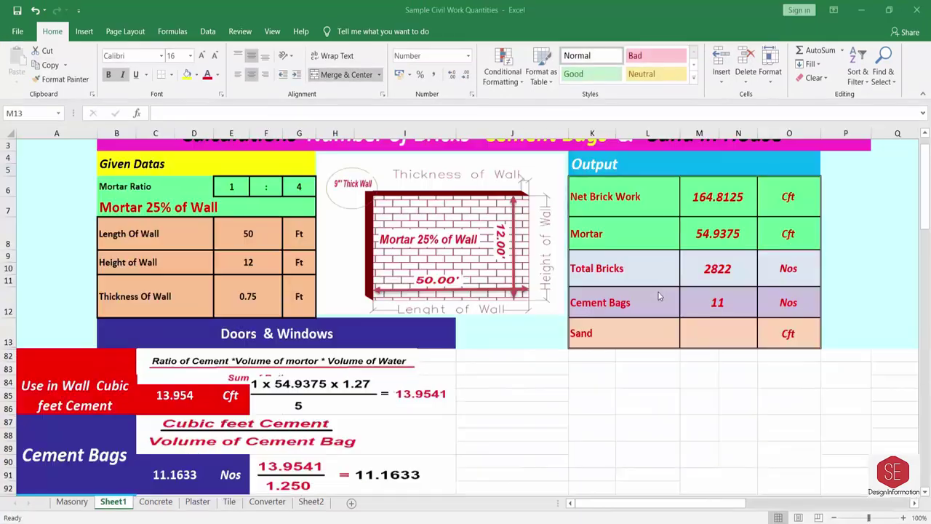
- Set the Output table's Sand cell M13 to =C96 so it shows 55.82 Cft
{"action": "left_click", "coordinate": [704, 340]}
{"action": "scroll", "coordinate": [709, 342], "scroll_direction": "down", "scroll_amount": 1}
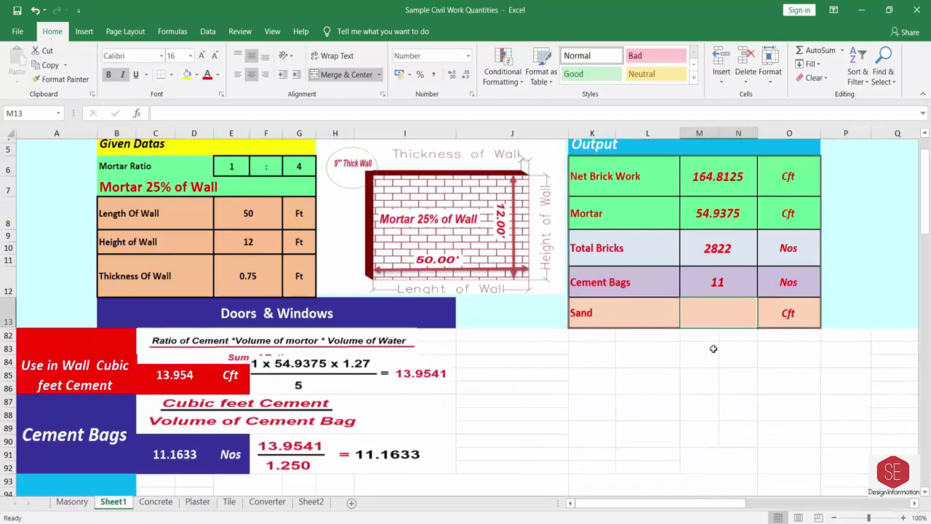
{"action": "scroll", "coordinate": [731, 225], "scroll_direction": "down", "scroll_amount": 1}
{"action": "type", "text": "="}
{"action": "left_click", "coordinate": [184, 434]}
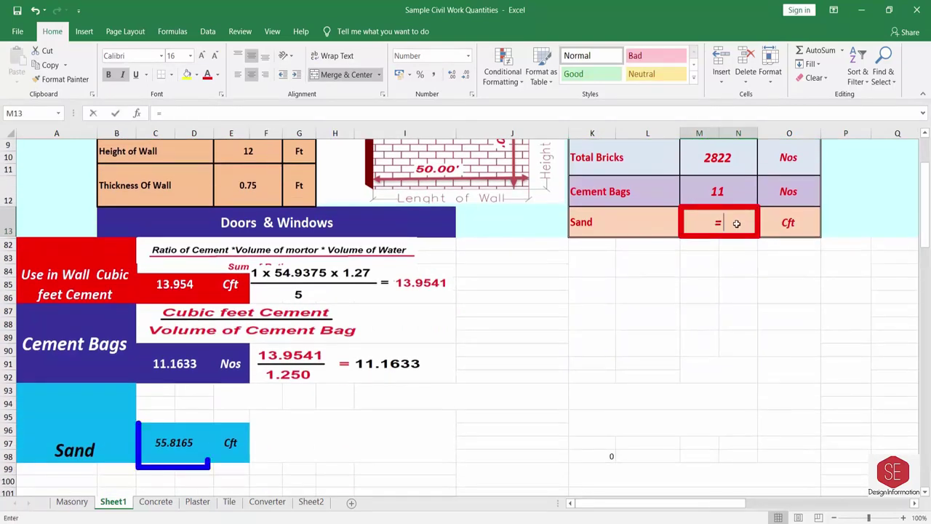
{"action": "key", "text": "Return"}
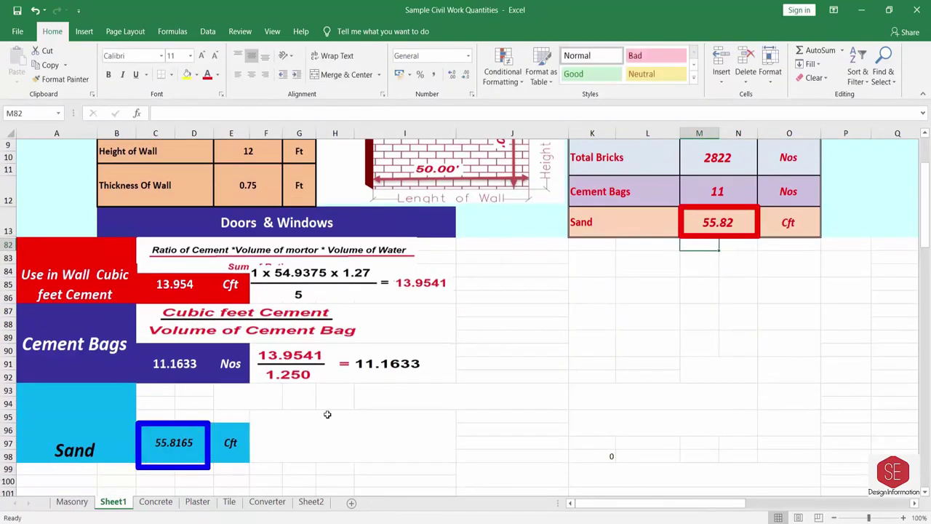
{"action": "scroll", "coordinate": [800, 218], "scroll_direction": "up", "scroll_amount": 1}
{"action": "scroll", "coordinate": [741, 324], "scroll_direction": "up", "scroll_amount": 1}
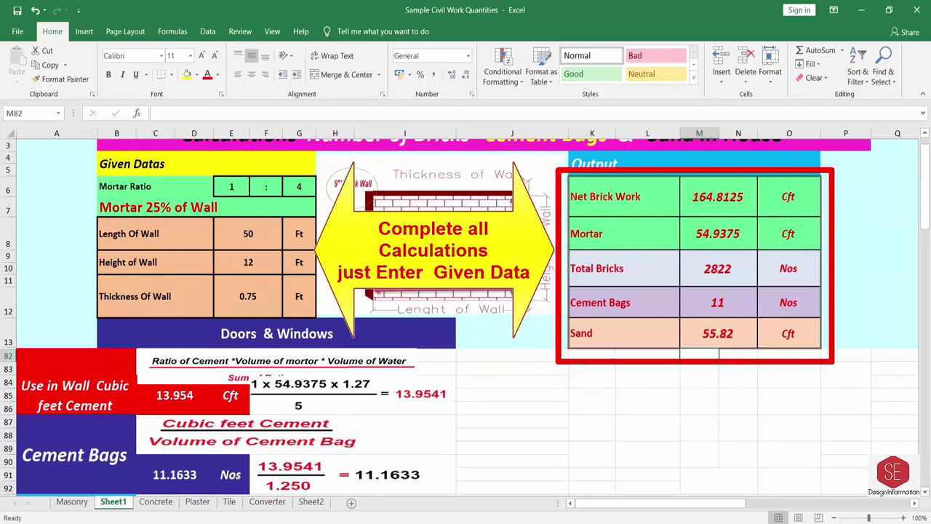
- Enter 100 for Length Of Wall in E8 and 15 for wall height in E9
{"action": "left_click", "coordinate": [251, 241]}
{"action": "type", "text": "10"}
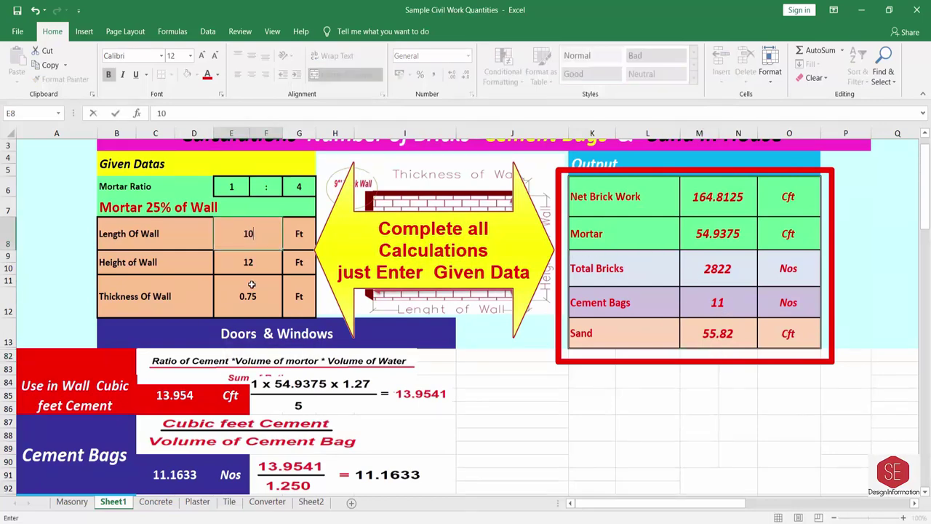
{"action": "type", "text": "0"}
{"action": "key", "text": "Return"}
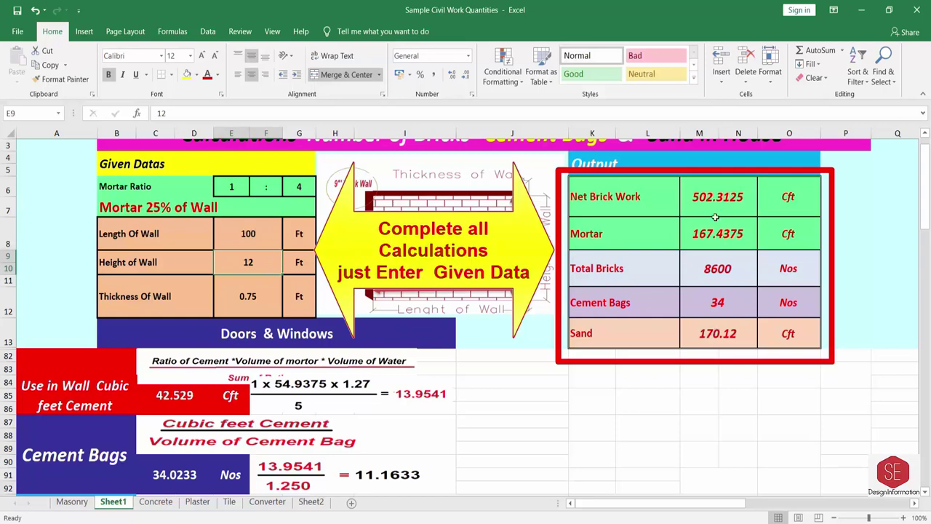
{"action": "type", "text": "15"}
{"action": "key", "text": "Return"}
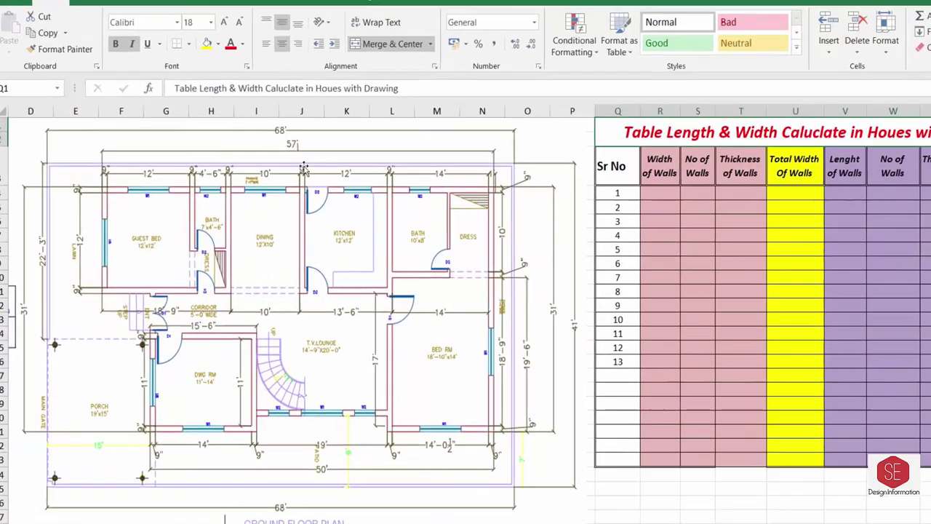
- Enter row 1's width 57 with 1 wall and 0.750 thickness
{"action": "type", "text": "57"}
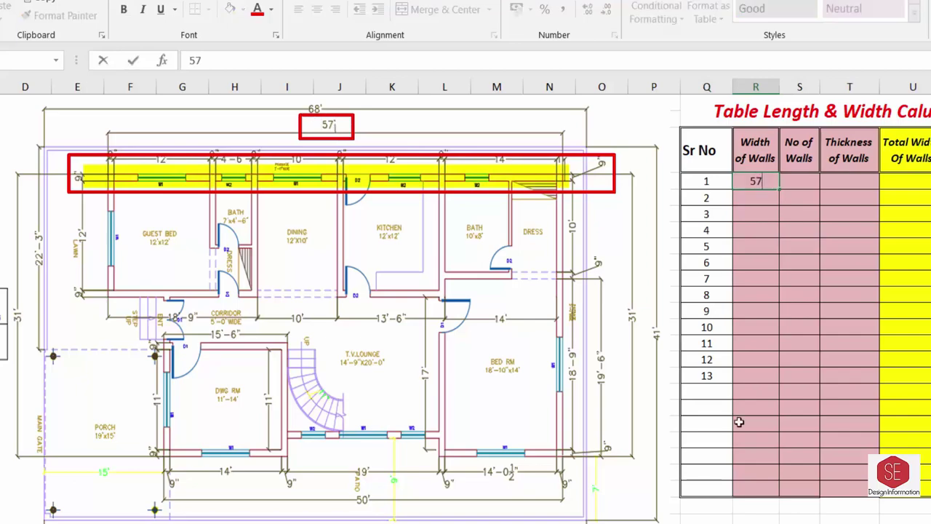
{"action": "key", "text": "Tab"}
{"action": "type", "text": "1"}
{"action": "key", "text": "Tab"}
{"action": "type", "text": "0.750"}
{"action": "key", "text": "Return"}
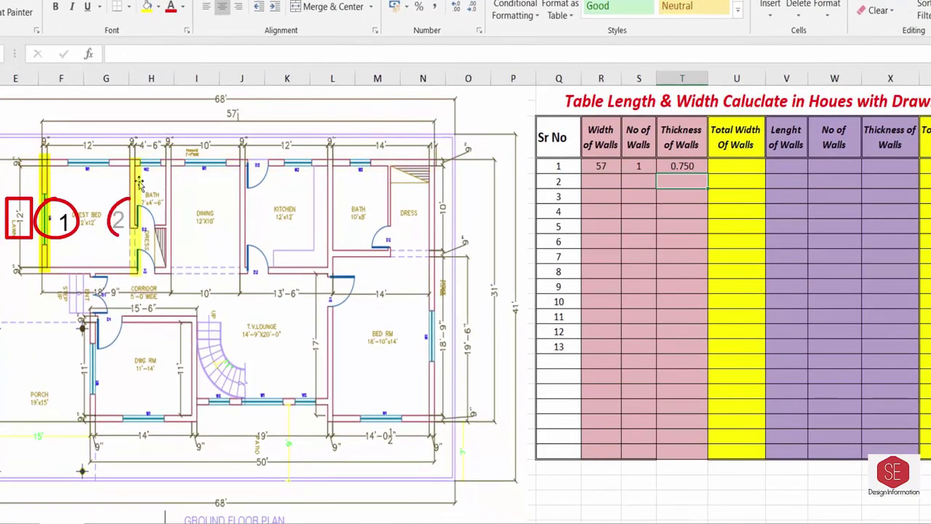
- Enter row 1's length 12 with 5 walls, and row 2's length 29.5 as =10.75+18.75
{"action": "left_click", "coordinate": [786, 167]}
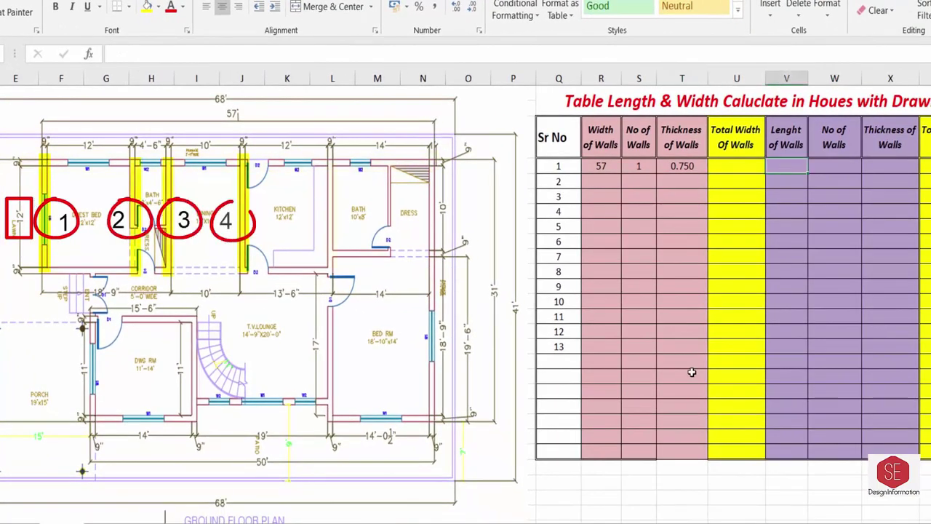
{"action": "type", "text": "12"}
{"action": "key", "text": "Tab"}
{"action": "type", "text": "5"}
{"action": "key", "text": "Tab"}
{"action": "type", "text": "=9"}
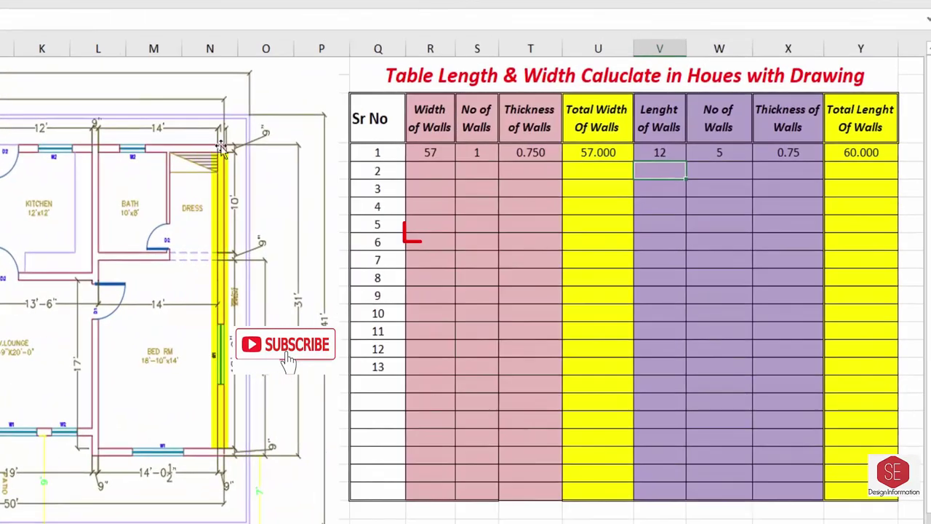
{"action": "type", "text": "=1"}
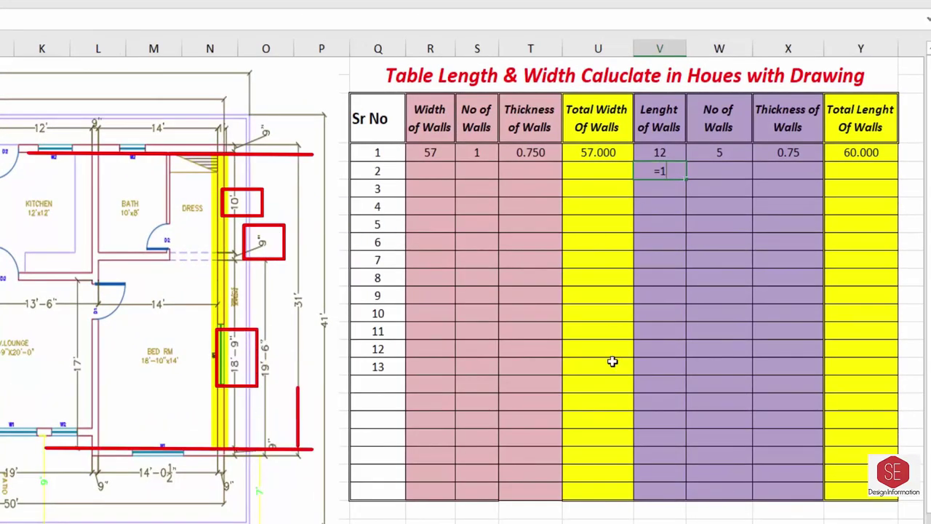
{"action": "type", "text": "0.75+18.75"}
{"action": "key", "text": "Return"}
- Give row 2's length 1 wall, 0.75 thickness and a total of 30
{"action": "left_click", "coordinate": [719, 170]}
{"action": "type", "text": "1"}
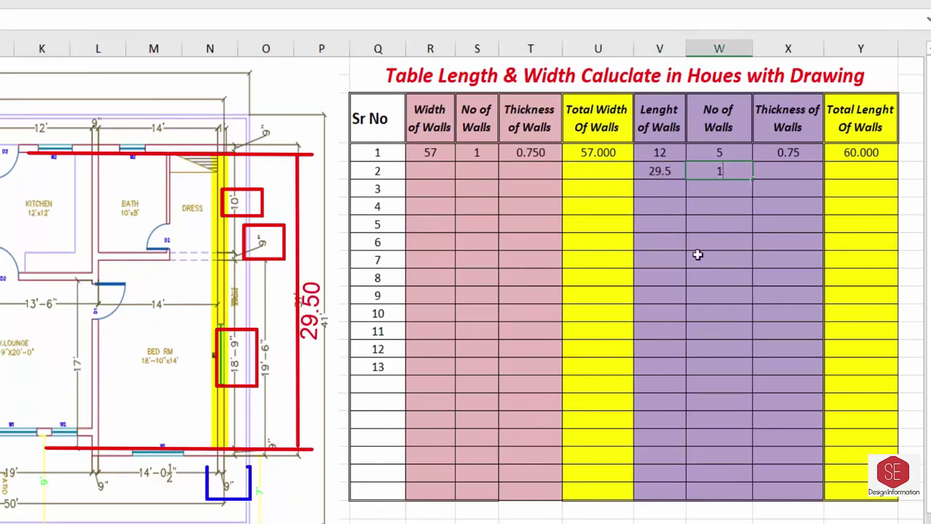
{"action": "left_click", "coordinate": [788, 170]}
{"action": "type", "text": "0.75"}
{"action": "left_click", "coordinate": [861, 170]}
{"action": "type", "text": "30"}
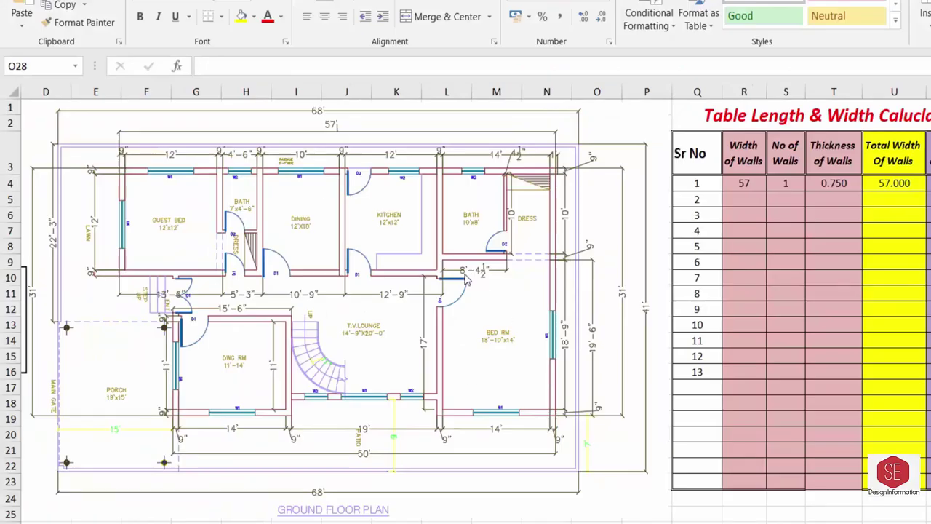
- Enter widths 8.375, 12.75, 10.75, 5.25 and 13.5 for rows 2–6
{"action": "left_click", "coordinate": [743, 198]}
{"action": "type", "text": "8.375"}
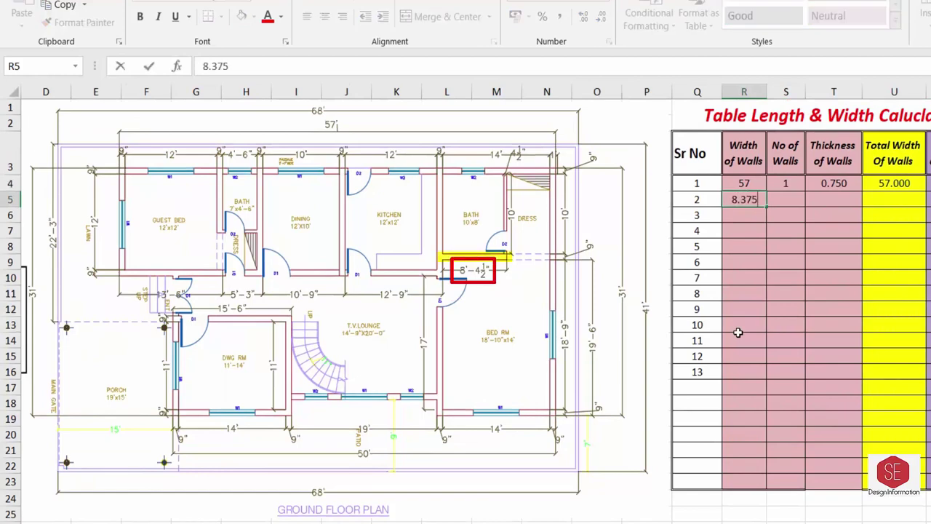
{"action": "key", "text": "Return"}
{"action": "type", "text": "12.75"}
{"action": "key", "text": "Return"}
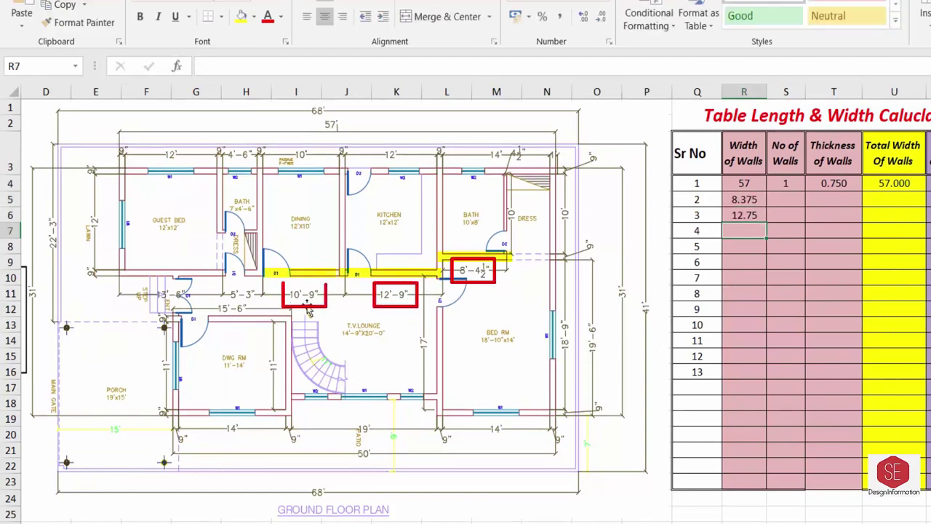
{"action": "type", "text": "10.75"}
{"action": "key", "text": "Return"}
{"action": "type", "text": "5"}
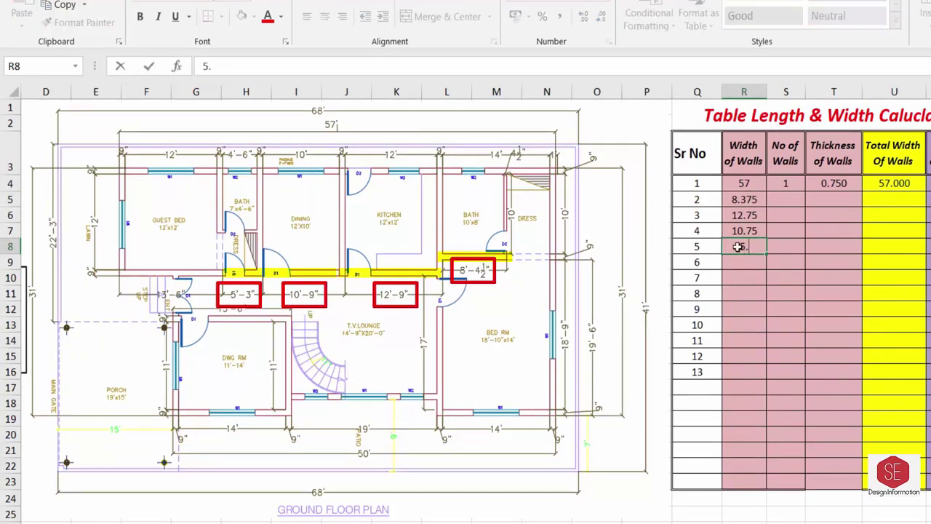
{"action": "type", "text": ".25"}
{"action": "key", "text": "Return"}
{"action": "type", "text": "13.5"}
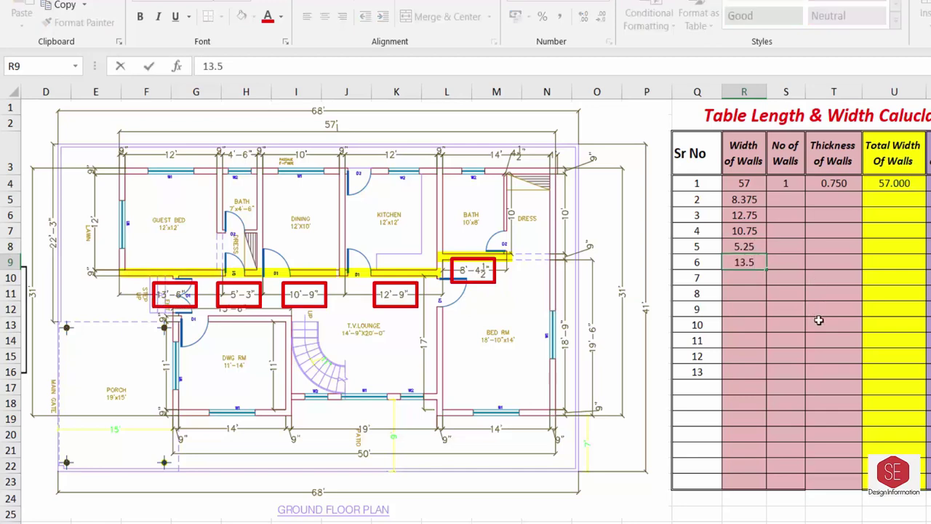
- Set 1 wall for rows 2–6 and fill the 0.750 thickness down to row 6
{"action": "left_click", "coordinate": [785, 200]}
{"action": "type", "text": "1 1 1 1 1"}
{"action": "left_click", "coordinate": [833, 200]}
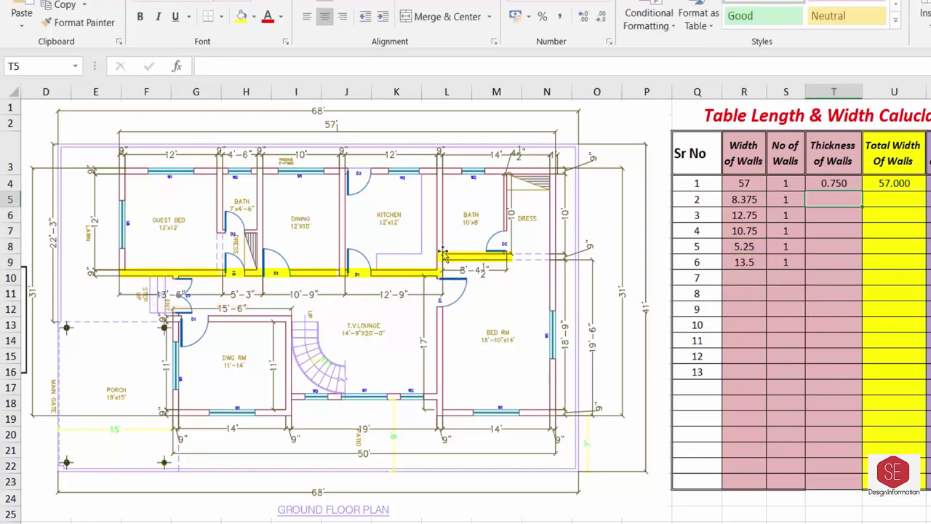
{"action": "key", "text": "ctrl+d"}
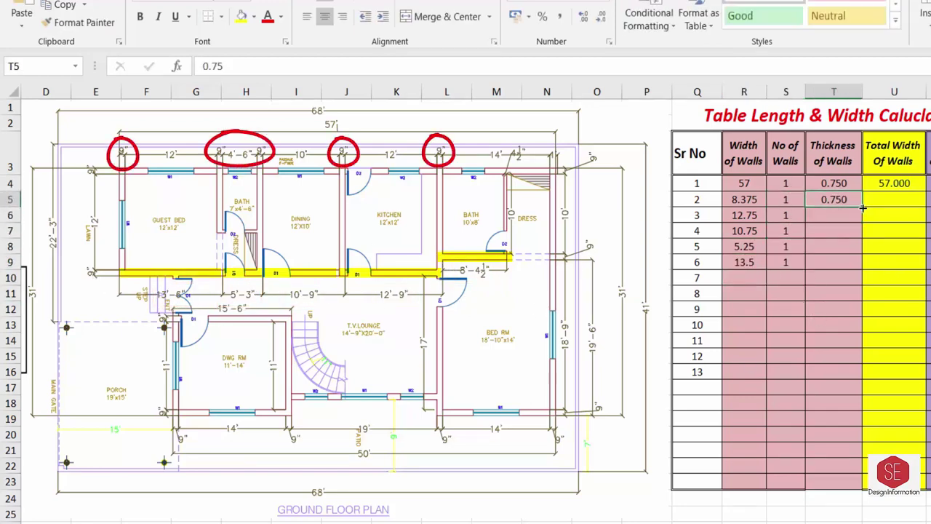
{"action": "left_click_drag", "start_coordinate": [862, 206], "coordinate": [862, 270]}
- Enter row 3's length 10 with 1 wall and 0.375 thickness
{"action": "left_click", "coordinate": [657, 206]}
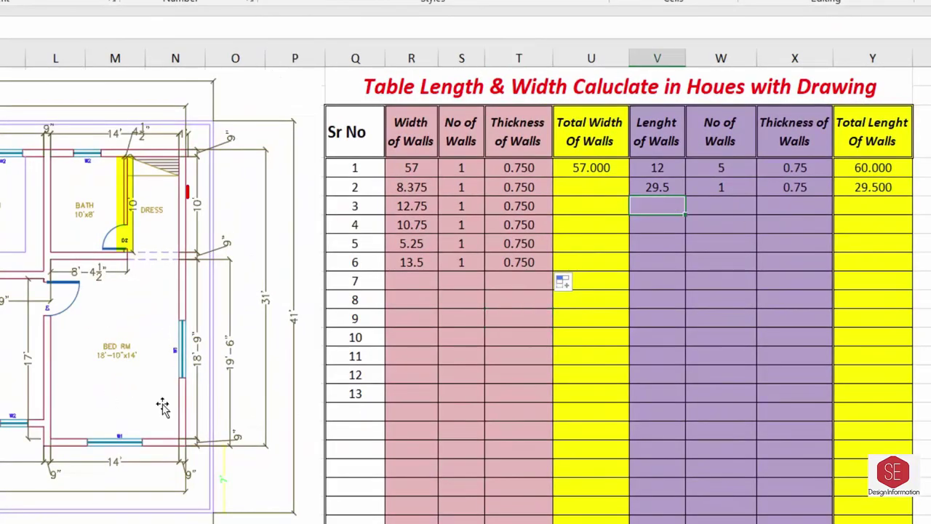
{"action": "type", "text": "10"}
{"action": "key", "text": "Tab"}
{"action": "type", "text": "1"}
{"action": "key", "text": "Tab"}
{"action": "type", "text": "0.375"}
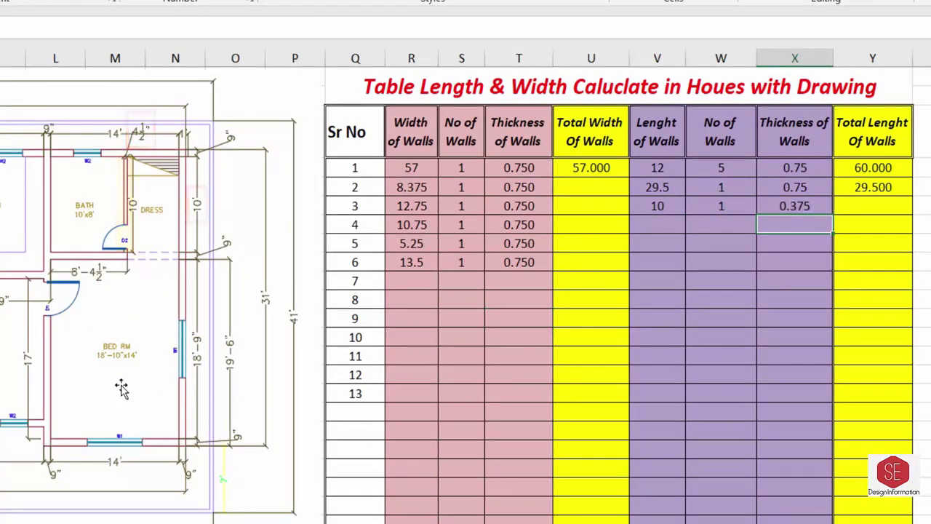
{"action": "scroll", "coordinate": [786, 211], "scroll_direction": "down", "scroll_amount": 2}
{"action": "key", "text": "Return"}
- Enter length 17 for row 4 and length 11 with 2 walls and 0.75 thickness for row 5
{"action": "type", "text": "17"}
{"action": "key", "text": "Return"}
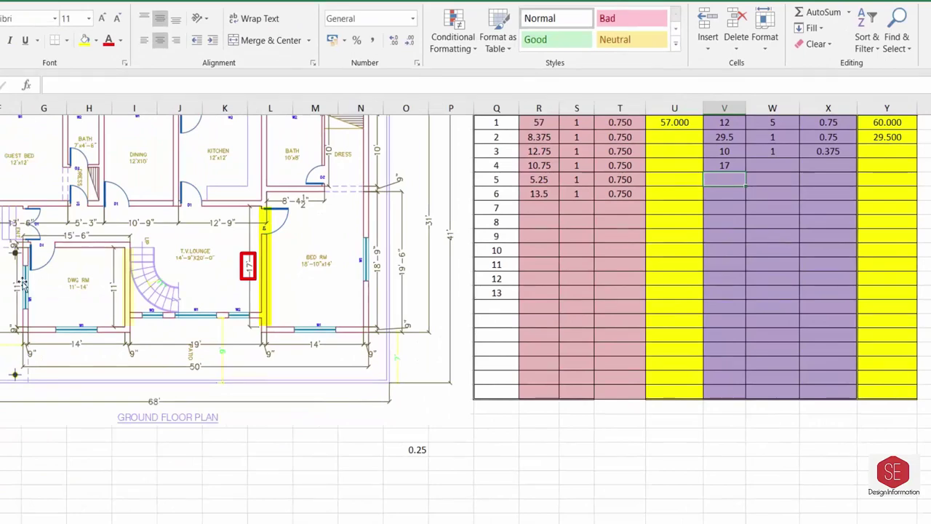
{"action": "type", "text": "11"}
{"action": "key", "text": "Tab"}
{"action": "type", "text": "2"}
{"action": "key", "text": "Tab"}
{"action": "type", "text": "0.75"}
{"action": "key", "text": "Tab"}
- Compute row 5's total length as its length times wall count
{"action": "type", "text": "="}
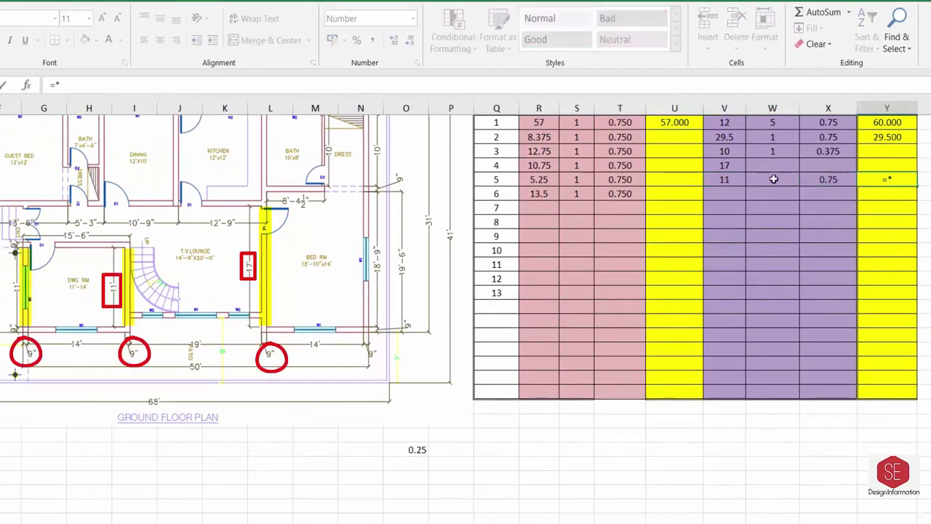
{"action": "left_click", "coordinate": [724, 179]}
{"action": "type", "text": "*"}
{"action": "left_click", "coordinate": [779, 179]}
{"action": "key", "text": "Return"}
{"action": "scroll", "coordinate": [779, 179], "scroll_direction": "up", "scroll_amount": 2}
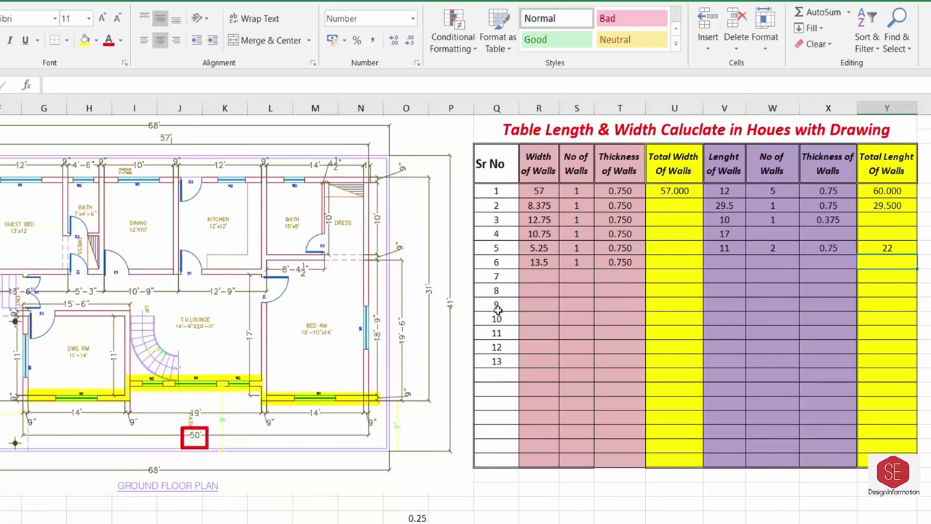
- Add row 7 with width 50, 1 wall and .75 thickness, and set row 4's count to 1
{"action": "left_click", "coordinate": [539, 275]}
{"action": "type", "text": "50"}
{"action": "key", "text": "Tab"}
{"action": "type", "text": "1"}
{"action": "key", "text": "Tab"}
{"action": "type", "text": ".75"}
{"action": "left_click", "coordinate": [773, 234]}
{"action": "type", "text": "1"}
{"action": "key", "text": "Return"}
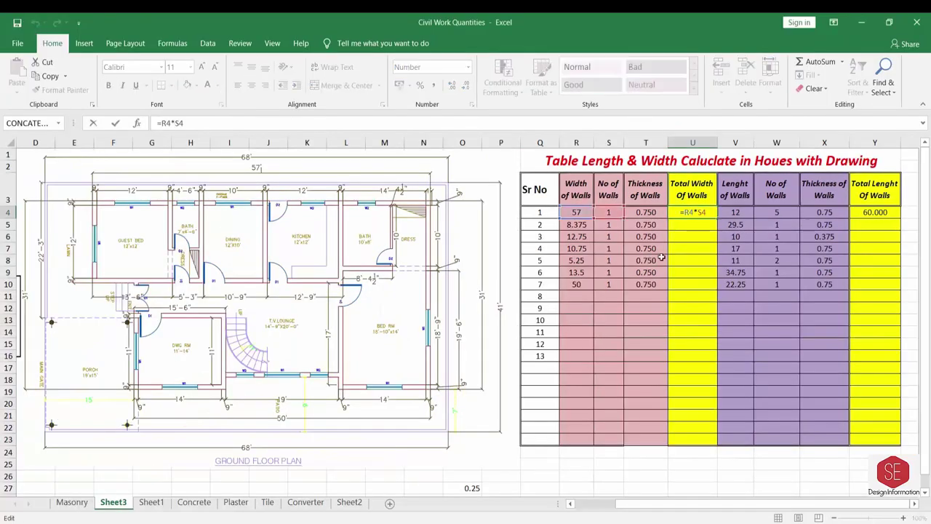
- Add a Total Width formula of width × wall count and fill it down the table
{"action": "left_click", "coordinate": [693, 224]}
{"action": "type", "text": "="}
{"action": "left_click", "coordinate": [576, 224]}
{"action": "type", "text": "*"}
{"action": "left_click", "coordinate": [609, 224]}
{"action": "key", "text": "Return"}
{"action": "left_click", "coordinate": [693, 225]}
{"action": "left_click_drag", "start_coordinate": [717, 230], "coordinate": [716, 288]}
- Link Total Length to the wall length and fill the formula down to row 10
{"action": "left_click", "coordinate": [874, 224]}
{"action": "type", "text": "="}
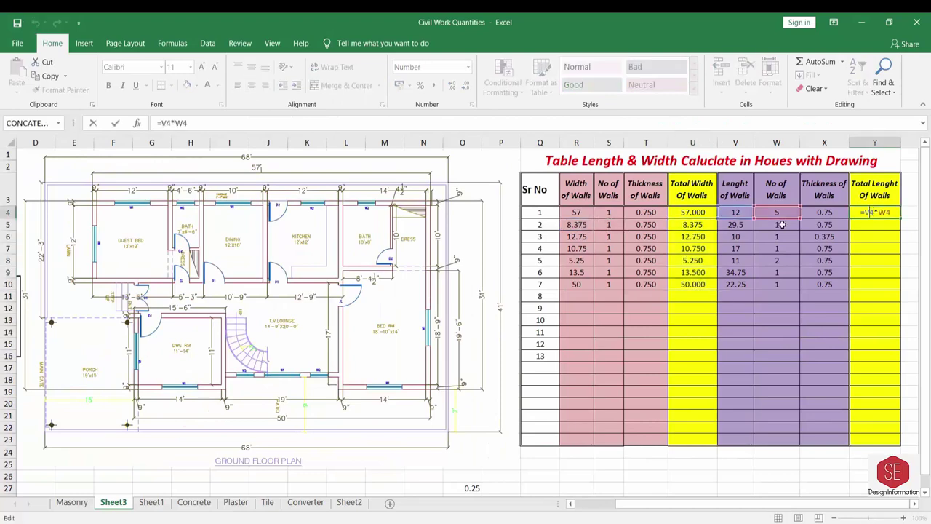
{"action": "left_click", "coordinate": [735, 224]}
{"action": "key", "text": "Return"}
{"action": "left_click", "coordinate": [872, 225]}
{"action": "left_click_drag", "start_coordinate": [900, 230], "coordinate": [881, 284]}
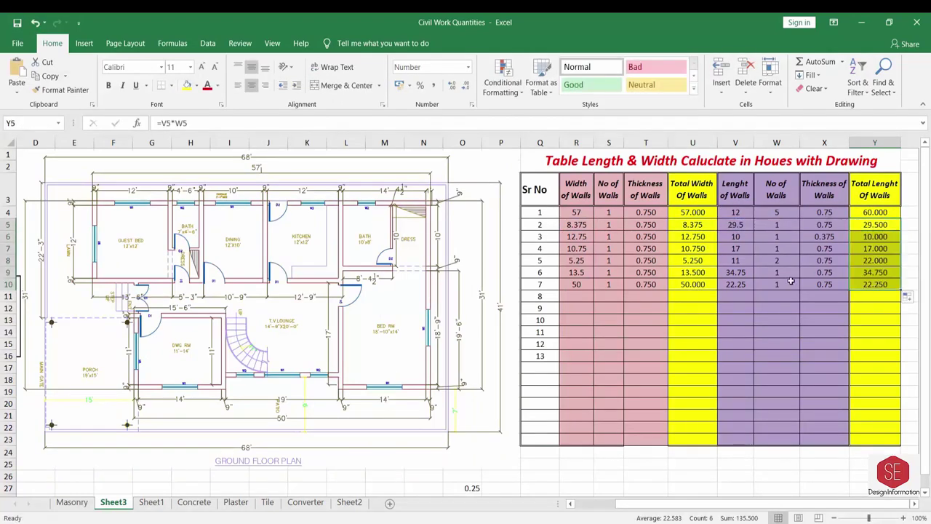
- AutoSum Total Width to 157.625 and Total Length to 196, filling both totals red
{"action": "left_click_drag", "start_coordinate": [693, 212], "coordinate": [693, 284]}
{"action": "left_click", "coordinate": [820, 61]}
{"action": "left_click", "coordinate": [692, 296]}
{"action": "left_click", "coordinate": [197, 85]}
{"action": "left_click", "coordinate": [201, 195]}
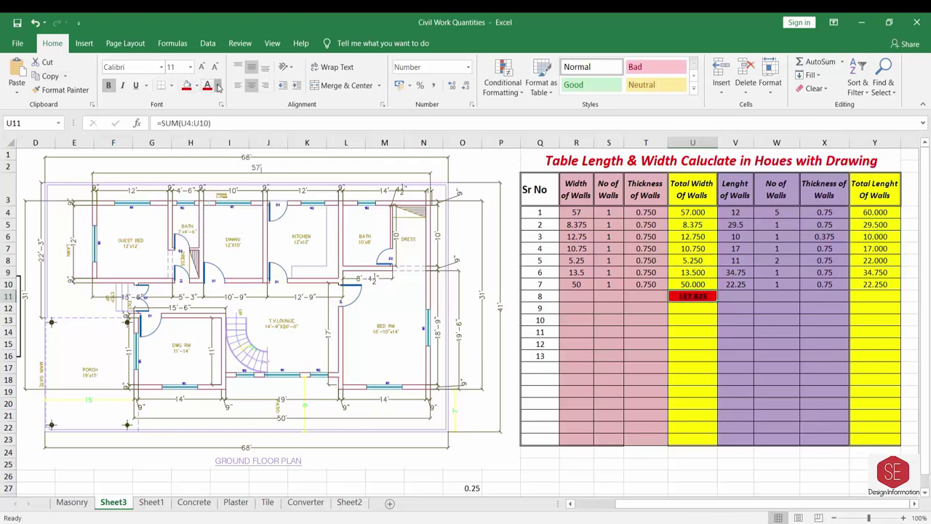
{"action": "left_click_drag", "start_coordinate": [874, 212], "coordinate": [875, 284]}
{"action": "left_click", "coordinate": [820, 61]}
{"action": "left_click", "coordinate": [874, 296]}
{"action": "left_click", "coordinate": [186, 85]}
- Label T11 'Total' and merge R12:T13 for a section heading
{"action": "left_click", "coordinate": [645, 296]}
{"action": "type", "text": "T"}
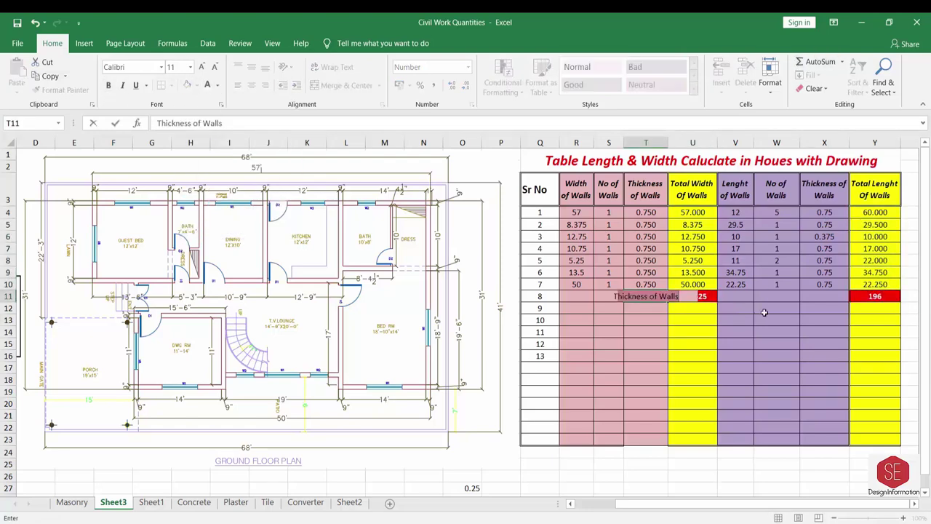
{"action": "type", "text": "otal"}
{"action": "key", "text": "Return"}
{"action": "left_click_drag", "start_coordinate": [576, 309], "coordinate": [645, 320]}
{"action": "left_click", "coordinate": [346, 85]}
- Head the section 'Boundry wall' and enter width 68, 2 walls, 0.75 thickness, total =R14*S14
{"action": "type", "text": "Boundry wall"}
{"action": "key", "text": "Return"}
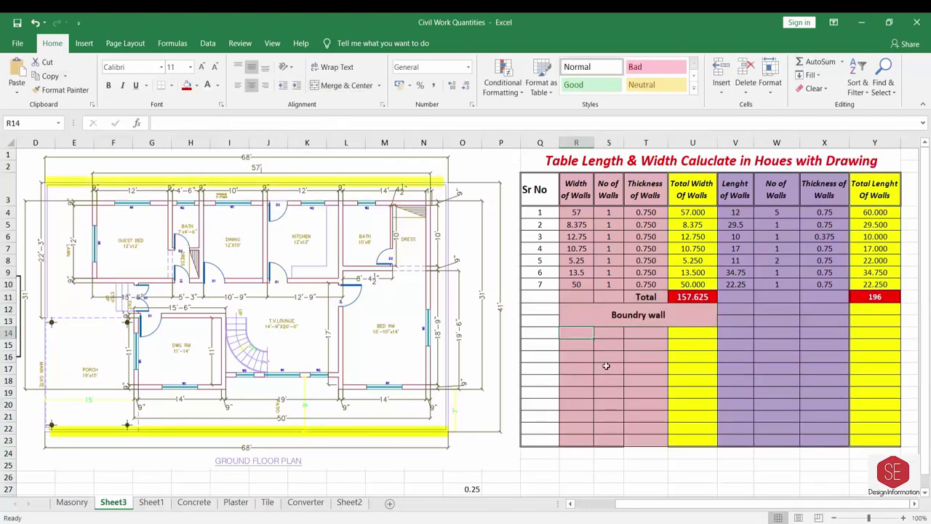
{"action": "type", "text": "68"}
{"action": "key", "text": "Tab"}
{"action": "type", "text": "2"}
{"action": "key", "text": "Tab"}
{"action": "type", "text": "0.75"}
{"action": "key", "text": "Tab"}
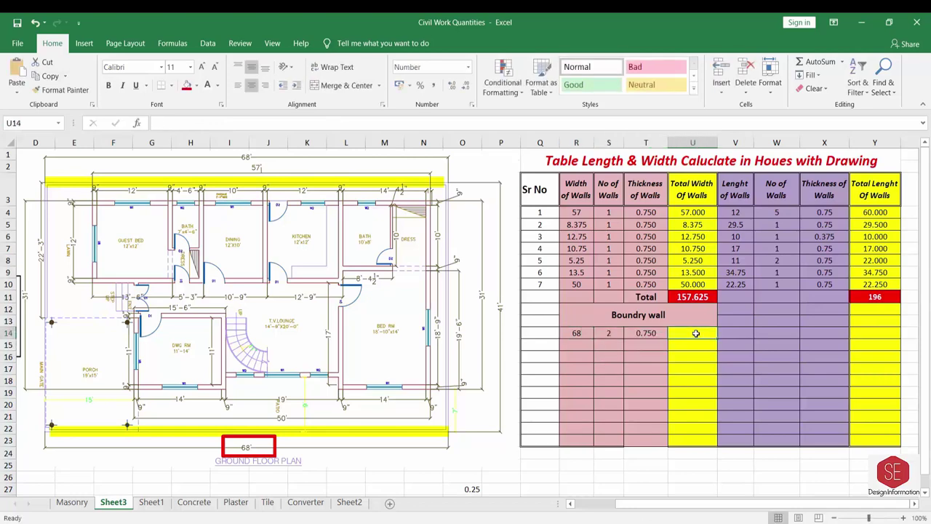
{"action": "type", "text": "=R14*S14"}
{"action": "key", "text": "Return"}
- Copy the Boundry wall heading to V12 above the length columns
{"action": "left_click", "coordinate": [638, 314]}
{"action": "key", "text": "ctrl+c"}
{"action": "left_click", "coordinate": [808, 315]}
{"action": "key", "text": "ctrl+v"}
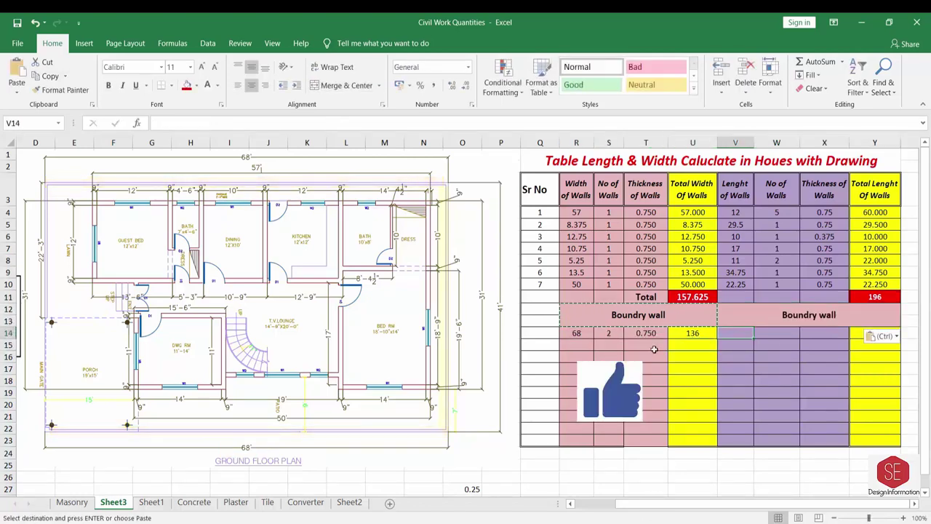
- Enter boundary length 41 with 1 wall and 0.75 thickness, totalled in Y14 as =V14
{"action": "type", "text": "41"}
{"action": "key", "text": "Tab"}
{"action": "type", "text": "1"}
{"action": "left_click", "coordinate": [814, 333]}
{"action": "type", "text": "0.75"}
{"action": "key", "text": "Return"}
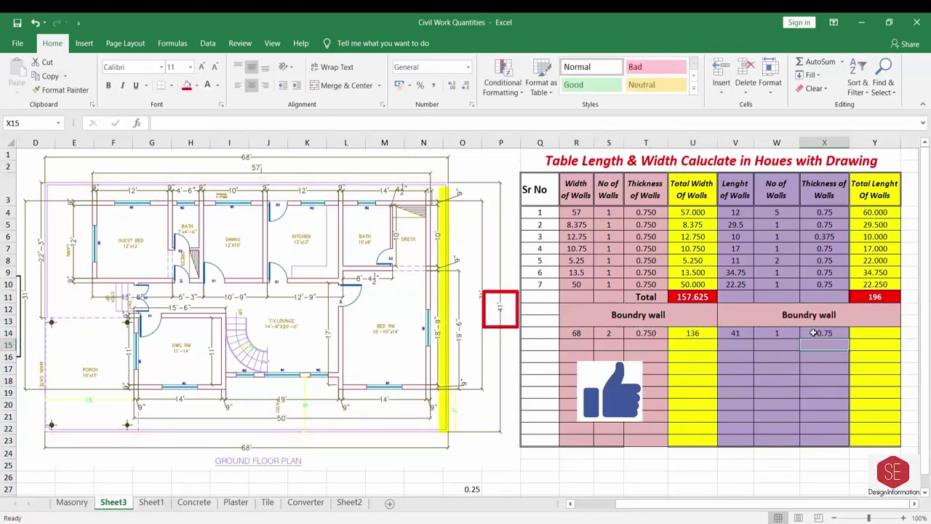
{"action": "left_click", "coordinate": [874, 332]}
{"action": "type", "text": "=V14"}
{"action": "key", "text": "Return"}
- Enter boundary length 22.25 with 1 wall and .75 thickness, totalled as length × count
{"action": "left_click", "coordinate": [735, 356]}
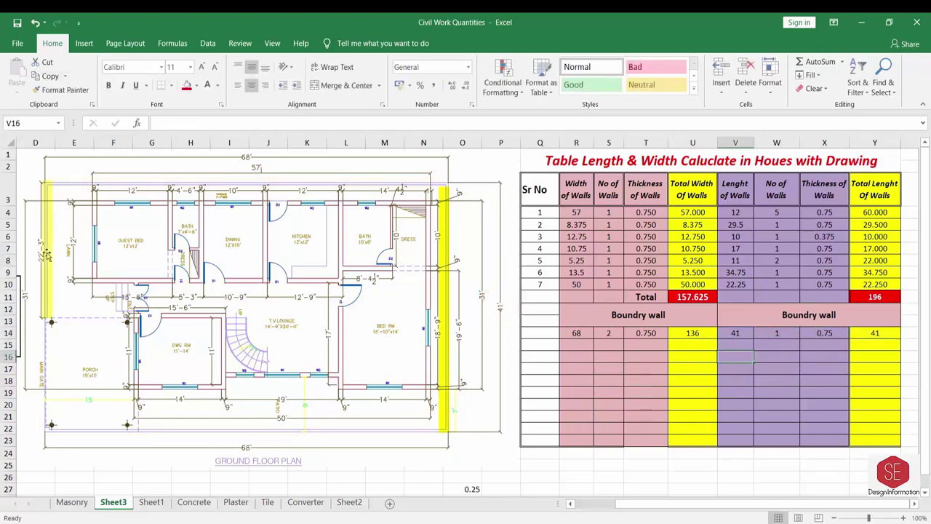
{"action": "left_click", "coordinate": [736, 344]}
{"action": "type", "text": "22.25"}
{"action": "key", "text": "Tab"}
{"action": "type", "text": "1"}
{"action": "left_click", "coordinate": [837, 343]}
{"action": "type", "text": ".75"}
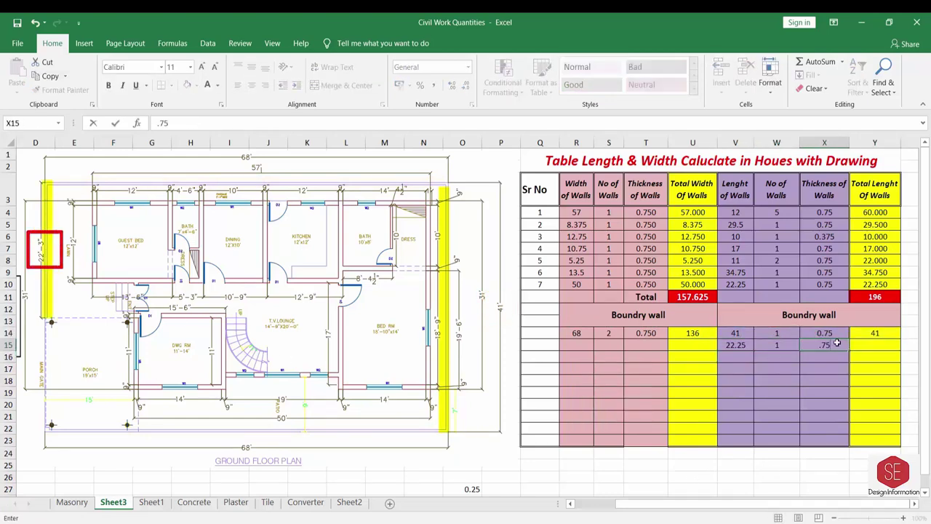
{"action": "left_click", "coordinate": [874, 344]}
{"action": "type", "text": "="}
{"action": "left_click", "coordinate": [735, 344]}
{"action": "type", "text": "*"}
{"action": "left_click", "coordinate": [777, 344]}
{"action": "key", "text": "Return"}
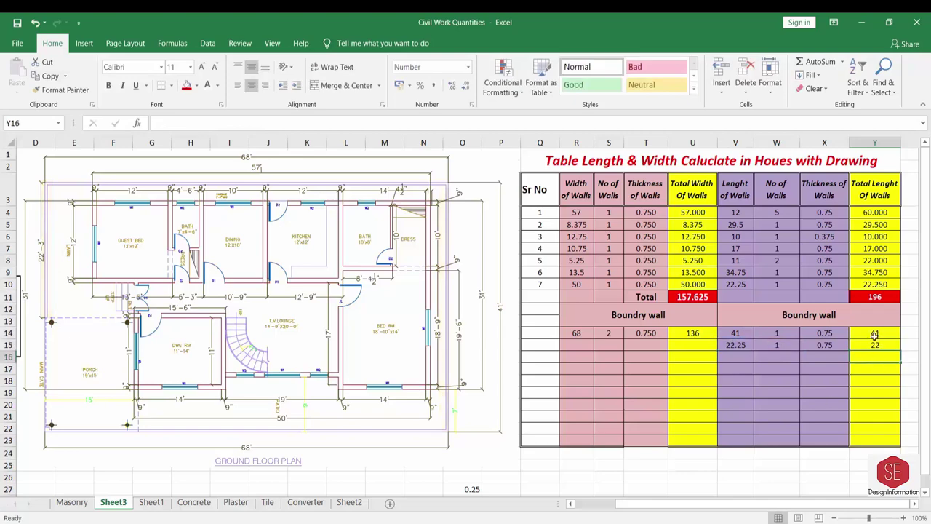
- AutoSum the boundary lengths in Y17 and widths in U17, and colour the totals
{"action": "left_click_drag", "start_coordinate": [874, 334], "coordinate": [869, 368]}
{"action": "left_click", "coordinate": [815, 61]}
{"action": "left_click", "coordinate": [864, 367]}
{"action": "left_click_drag", "start_coordinate": [689, 336], "coordinate": [691, 369]}
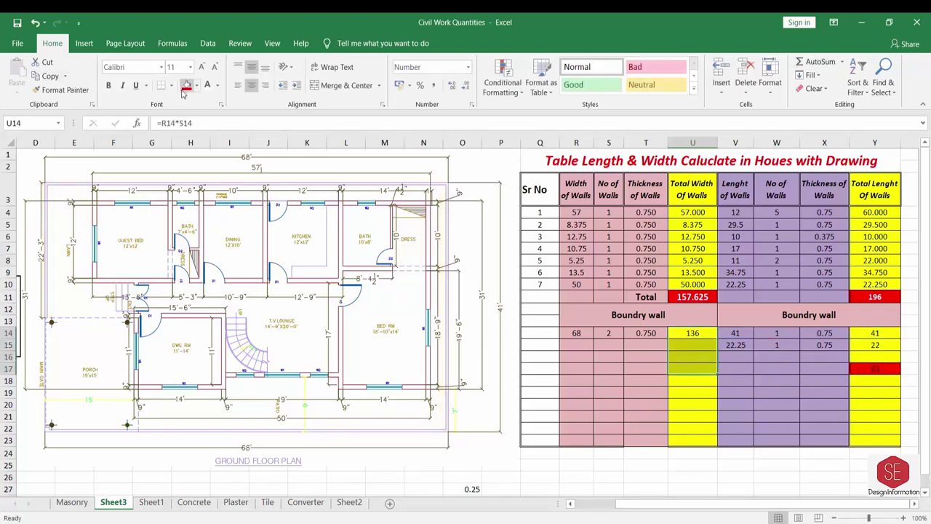
{"action": "key", "text": "alt+equal"}
{"action": "left_click", "coordinate": [187, 85]}
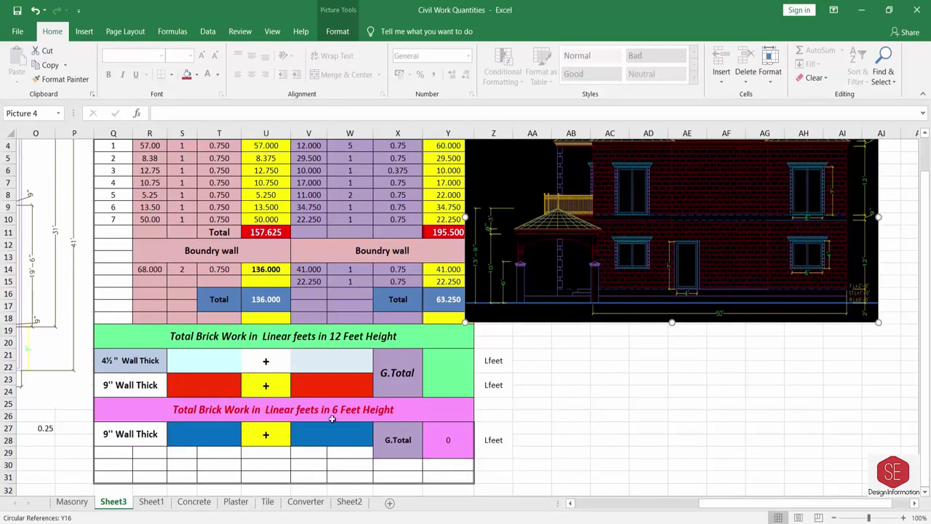
- Link the 4½'' wall length V21 to Y6 and set its grand total Y21 to =V21 (10)
{"action": "scroll", "coordinate": [115, 433], "scroll_direction": "up", "scroll_amount": 1}
{"action": "left_click", "coordinate": [397, 230]}
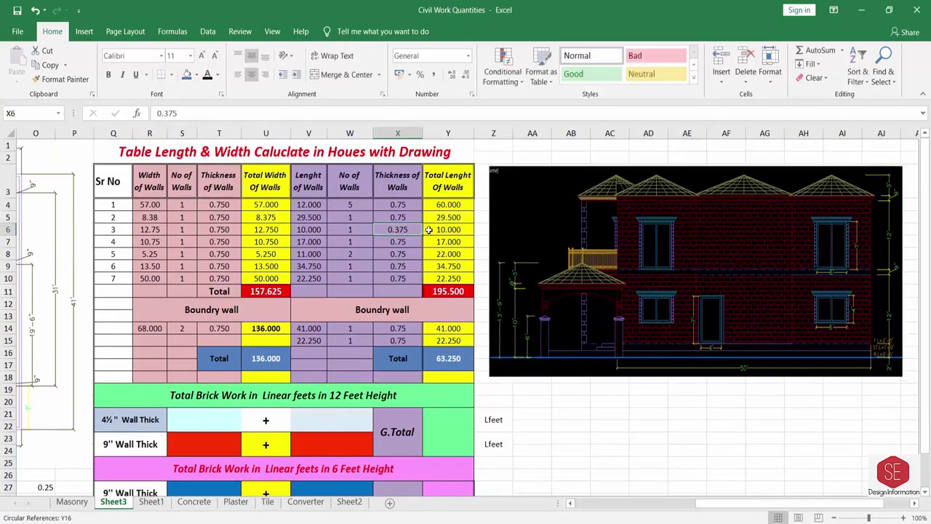
{"action": "type", "text": "="}
{"action": "left_click", "coordinate": [442, 228]}
{"action": "key", "text": "Return"}
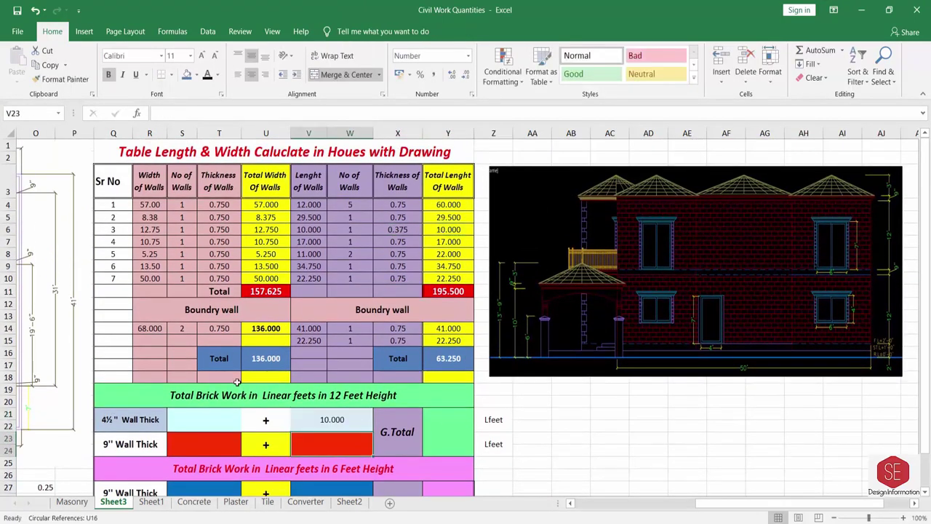
{"action": "left_click", "coordinate": [207, 444]}
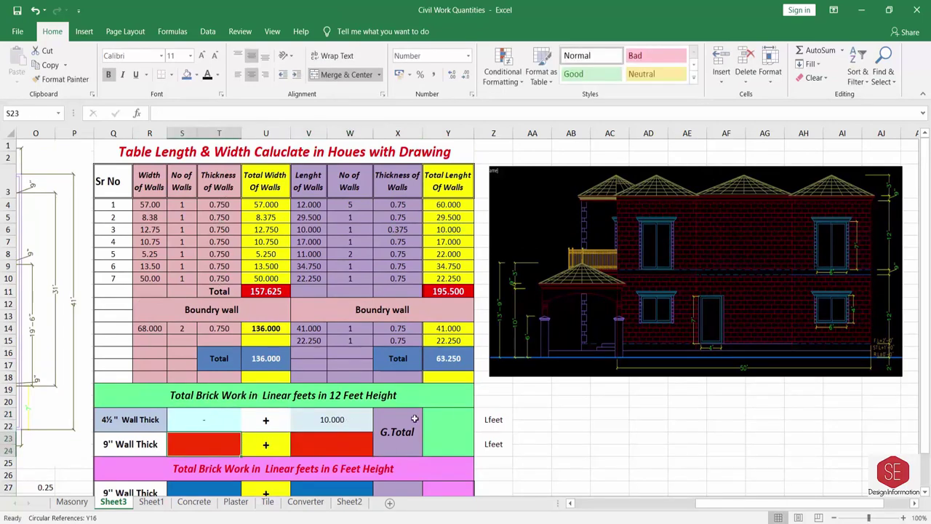
{"action": "left_click", "coordinate": [448, 429]}
{"action": "type", "text": "="}
{"action": "left_click", "coordinate": [331, 419]}
{"action": "key", "text": "Return"}
- Link the 9'' wall width S23 to 157.625 and set its length V23 to =Y11-V21
{"action": "left_click", "coordinate": [194, 443]}
{"action": "scroll", "coordinate": [193, 384], "scroll_direction": "down", "scroll_amount": 1}
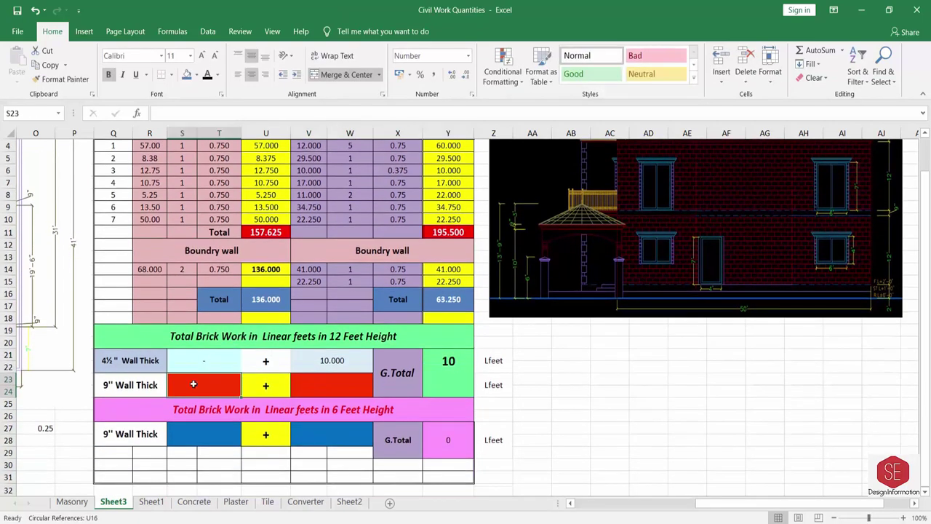
{"action": "type", "text": "="}
{"action": "key", "text": "Return"}
{"action": "left_click", "coordinate": [332, 384]}
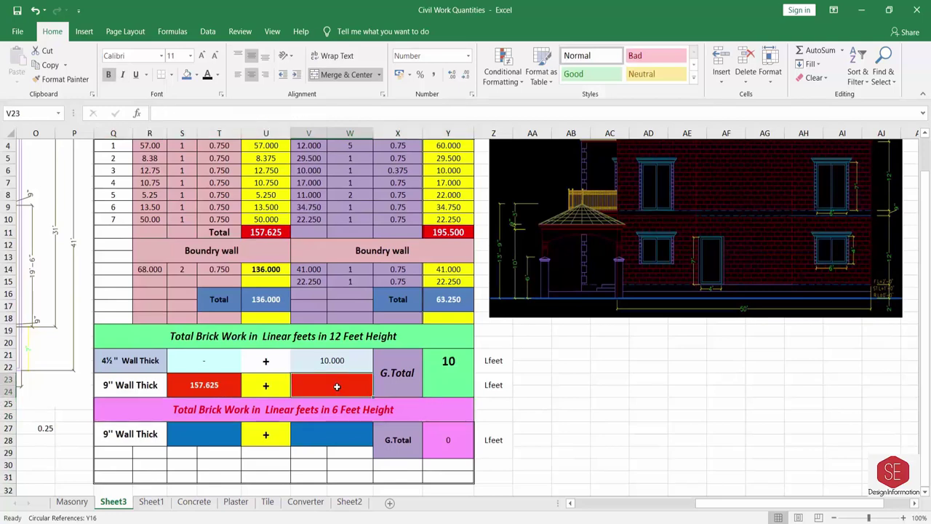
{"action": "type", "text": "="}
{"action": "left_click", "coordinate": [448, 231]}
{"action": "scroll", "coordinate": [480, 288], "scroll_direction": "up", "scroll_amount": 2}
{"action": "scroll", "coordinate": [479, 289], "scroll_direction": "down", "scroll_amount": 2}
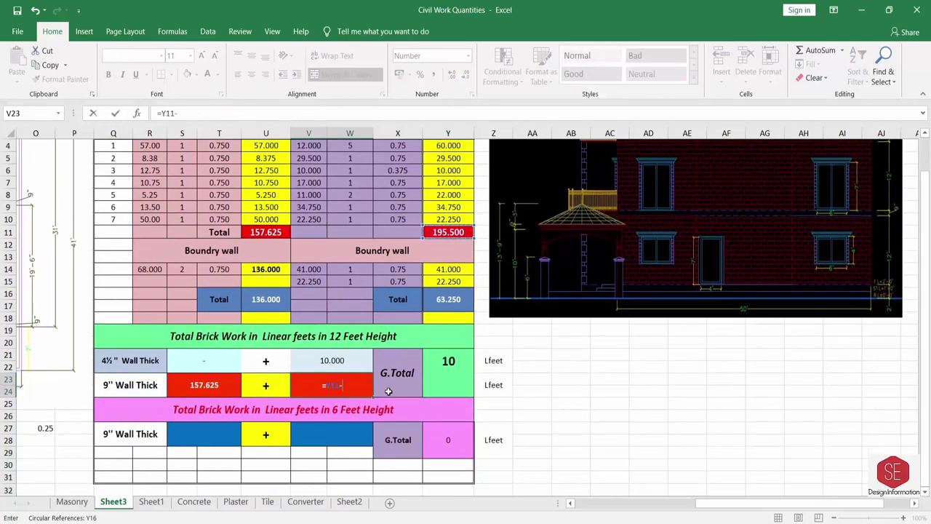
{"action": "type", "text": "-"}
{"action": "left_click", "coordinate": [331, 360]}
{"action": "key", "text": "Return"}
- Total the 9'' wall in Y23 as =S23+V23, giving 343.125
{"action": "left_click", "coordinate": [334, 378]}
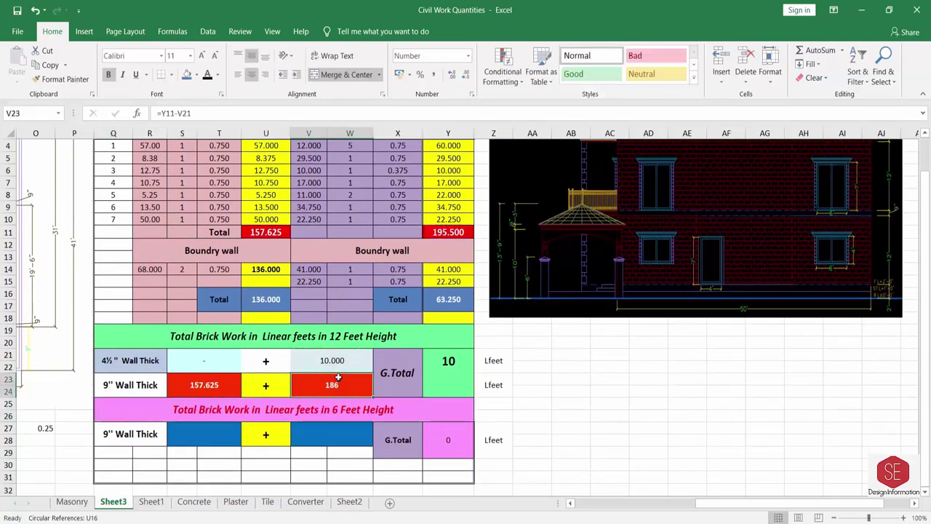
{"action": "left_click", "coordinate": [448, 385]}
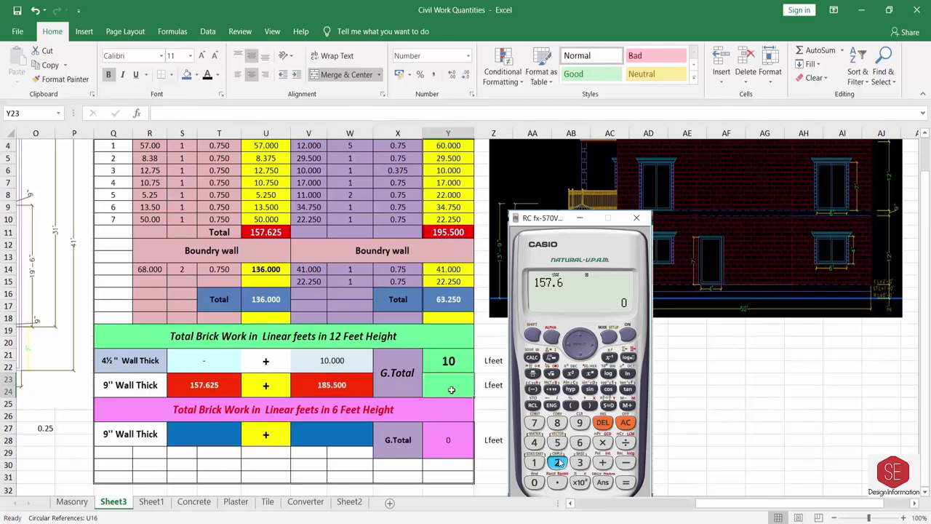
{"action": "type", "text": "="}
{"action": "left_click", "coordinate": [213, 387]}
{"action": "left_click", "coordinate": [323, 388]}
{"action": "key", "text": "Return"}
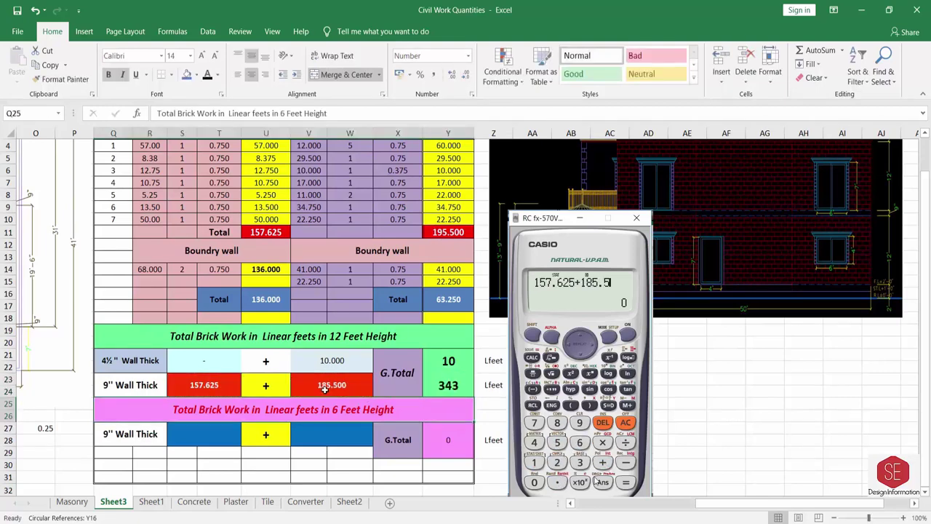
- Link the 6-foot wall width R27 and length V27, totalling them as =R27+V27 (199.250)
{"action": "left_click", "coordinate": [204, 434]}
{"action": "type", "text": "="}
{"action": "key", "text": "Return"}
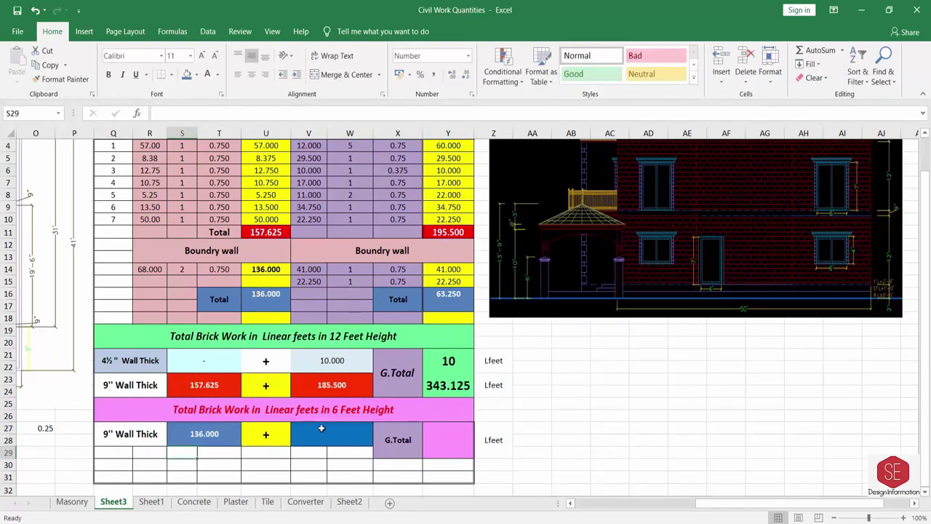
{"action": "left_click", "coordinate": [322, 428]}
{"action": "type", "text": "="}
{"action": "key", "text": "Return"}
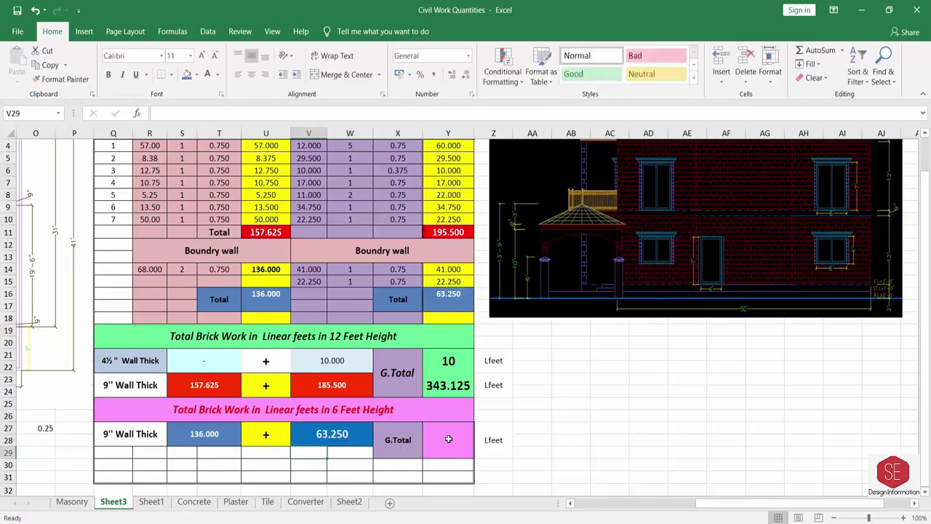
{"action": "left_click", "coordinate": [448, 439]}
{"action": "type", "text": "="}
{"action": "left_click", "coordinate": [204, 434]}
{"action": "key", "text": "ctrl+Return"}
{"action": "left_click", "coordinate": [572, 441]}
{"action": "left_click", "coordinate": [572, 461]}
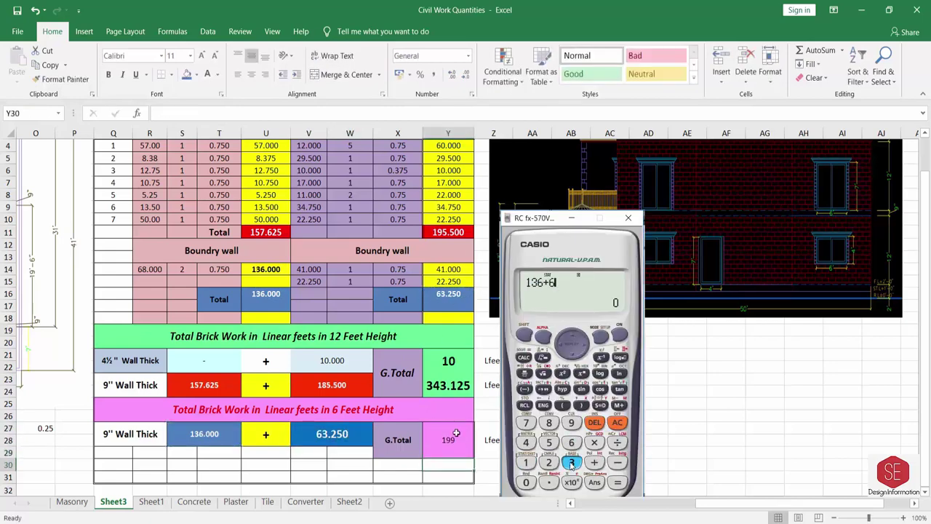
{"action": "left_click", "coordinate": [549, 482]}
{"action": "left_click", "coordinate": [549, 462]}
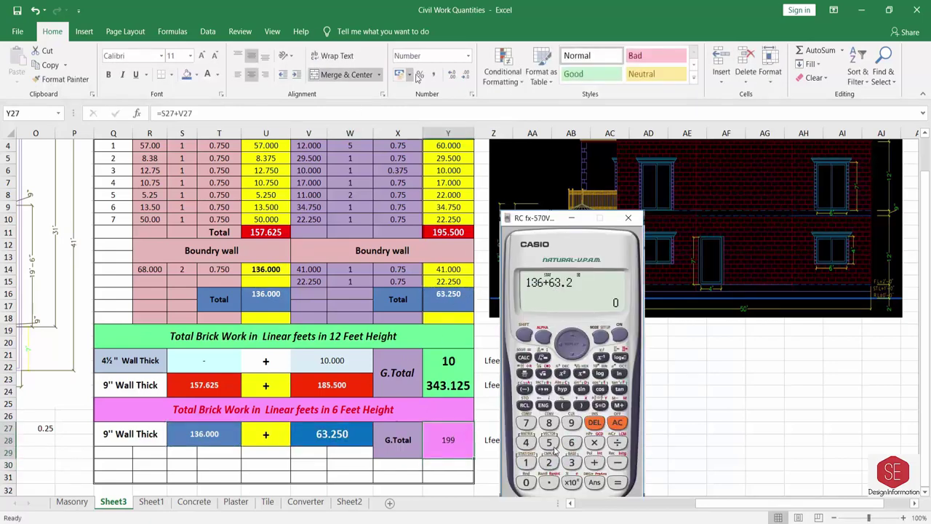
- Increase the font size of the grand totals and add decimal places to the 10 total
{"action": "left_click", "coordinate": [205, 57]}
{"action": "left_click", "coordinate": [512, 415]}
{"action": "left_click", "coordinate": [448, 366]}
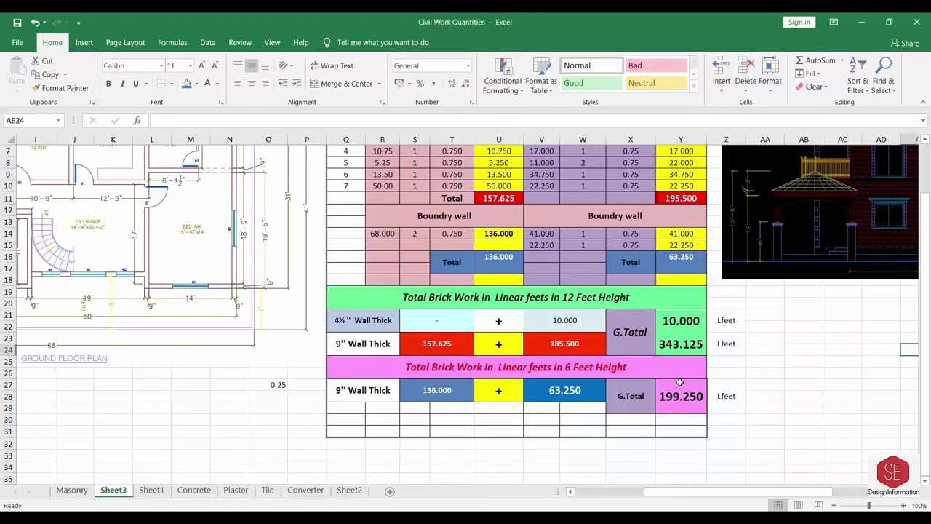
{"action": "left_click_drag", "start_coordinate": [700, 502], "coordinate": [626, 499]}
{"action": "scroll", "coordinate": [449, 409], "scroll_direction": "up", "scroll_amount": 2}
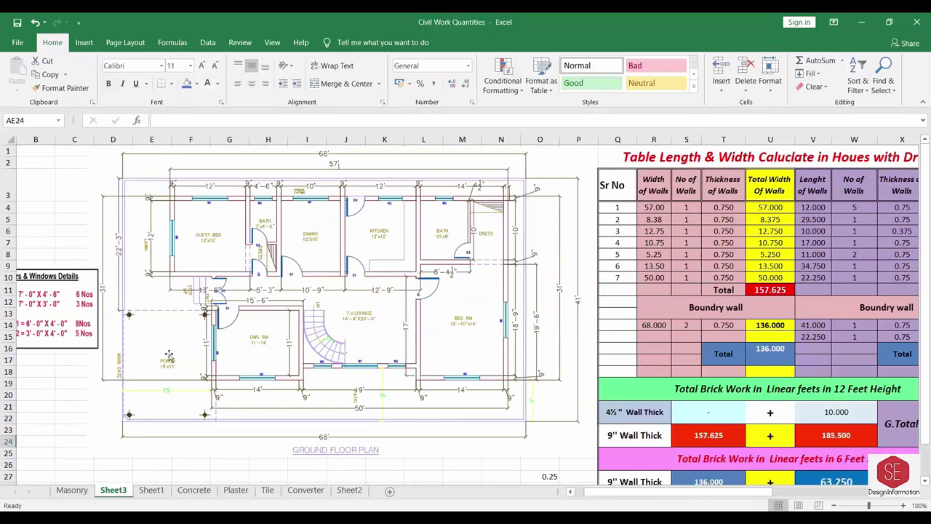
{"action": "scroll", "coordinate": [168, 355], "scroll_direction": "left", "scroll_amount": 1}
{"action": "mouse_move", "coordinate": [80, 342]}
{"action": "left_mouse_down"}
{"action": "mouse_move", "coordinate": [361, 382]}
{"action": "mouse_move", "coordinate": [490, 446]}
{"action": "mouse_move", "coordinate": [499, 337]}
{"action": "mouse_move", "coordinate": [216, 352]}
{"action": "mouse_move", "coordinate": [216, 383]}
{"action": "left_mouse_up"}
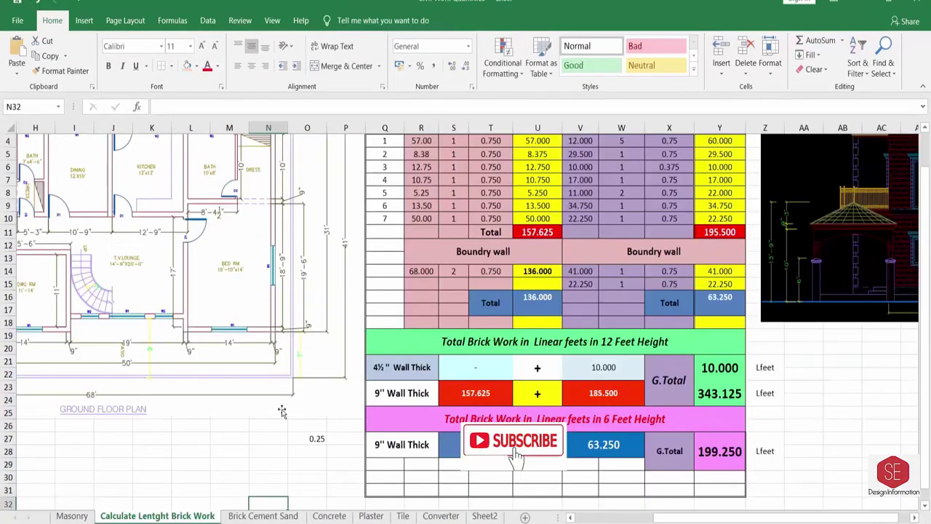
{"action": "left_click", "coordinate": [264, 515]}
{"action": "scroll", "coordinate": [465, 327], "scroll_direction": "down", "scroll_amount": 2}
{"action": "scroll", "coordinate": [465, 328], "scroll_direction": "right", "scroll_amount": 3}
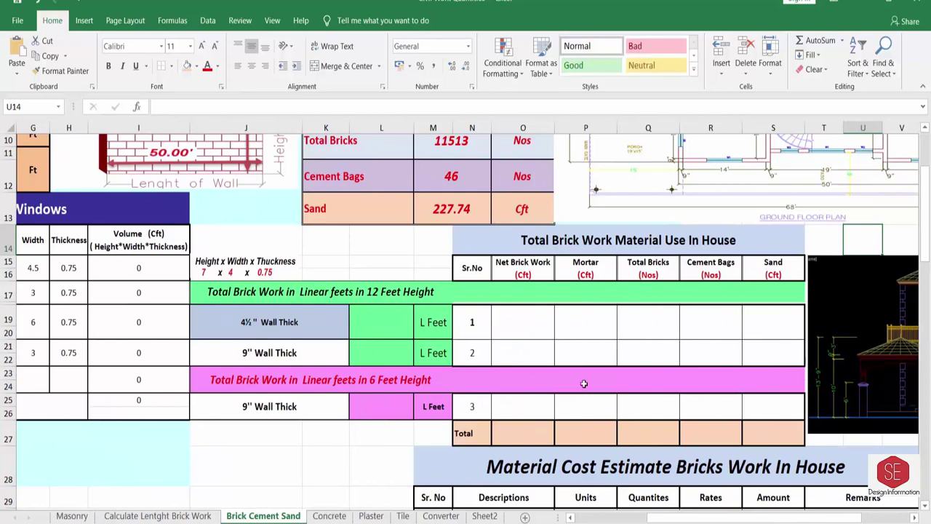
{"action": "scroll", "coordinate": [583, 383], "scroll_direction": "down", "scroll_amount": 2}
{"action": "scroll", "coordinate": [654, 437], "scroll_direction": "right", "scroll_amount": 2}
{"action": "scroll", "coordinate": [562, 248], "scroll_direction": "down", "scroll_amount": 2}
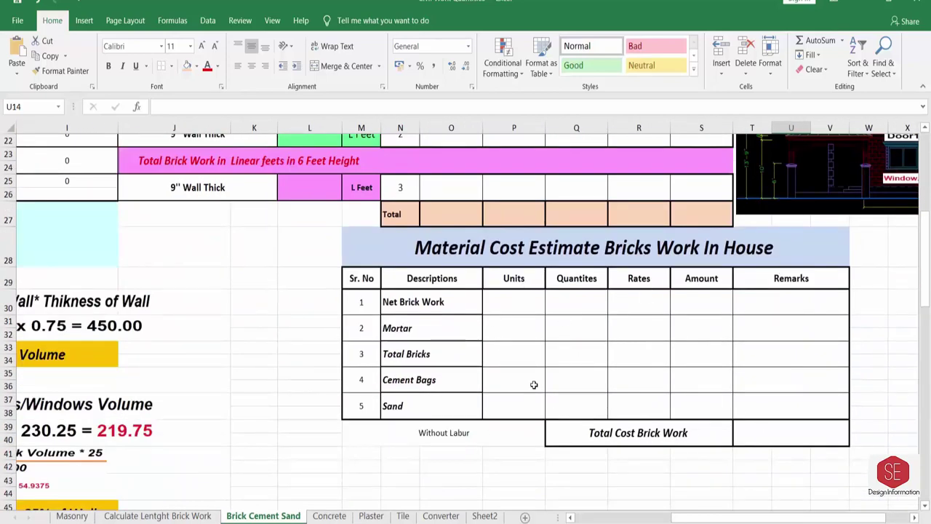
{"action": "scroll", "coordinate": [534, 384], "scroll_direction": "up", "scroll_amount": 5}
{"action": "left_click", "coordinate": [254, 383]}
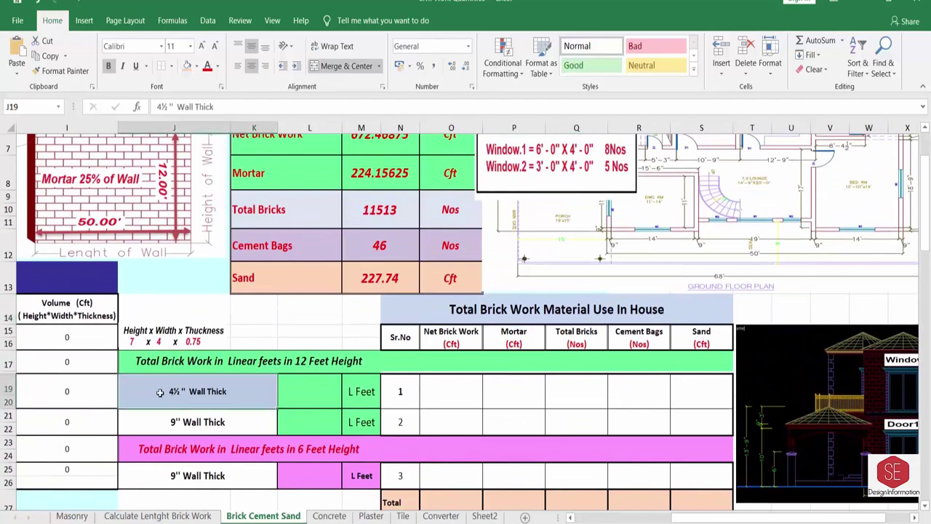
{"action": "left_click", "coordinate": [157, 515]}
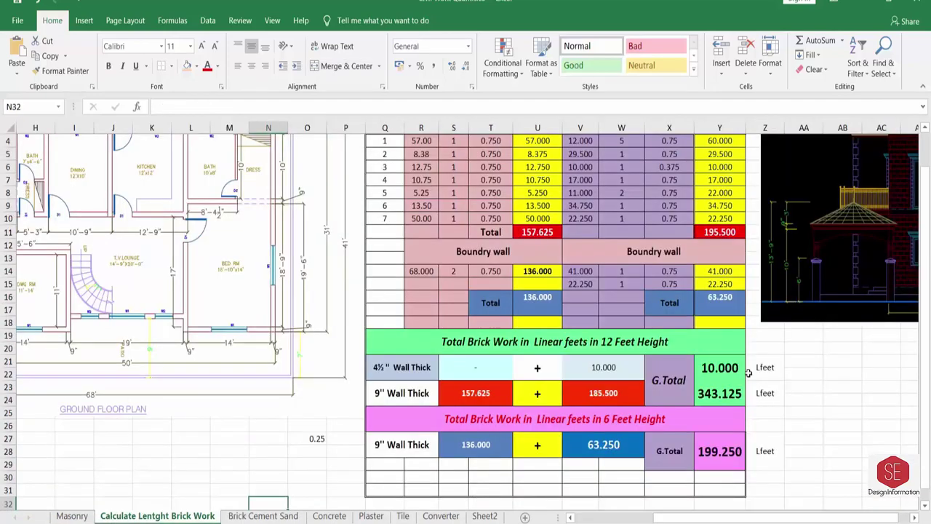
- Link Brick Cement Sand cells L19, L21 and L25 to the 10.000, 343.125 and 199.250 grand totals
{"action": "left_click", "coordinate": [263, 516]}
{"action": "left_click", "coordinate": [302, 398]}
{"action": "type", "text": "="}
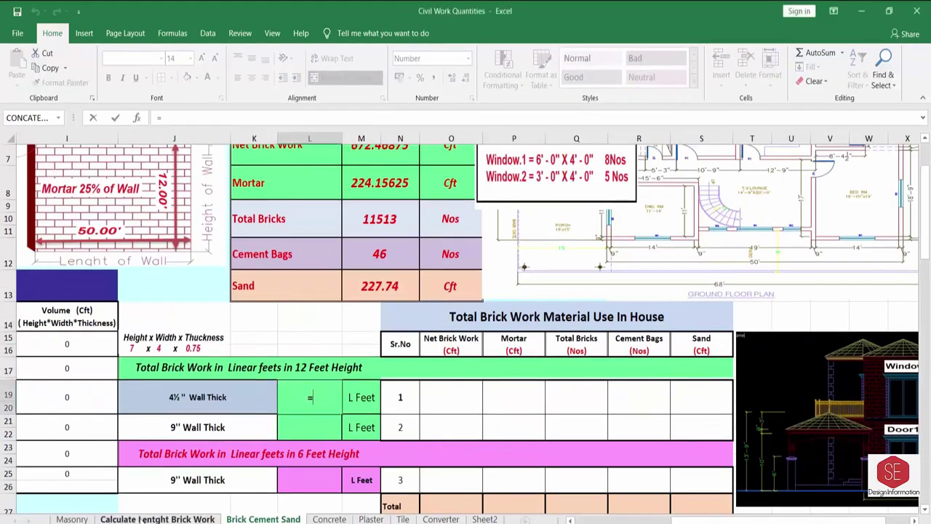
{"action": "left_click", "coordinate": [157, 519]}
{"action": "key", "text": "Return"}
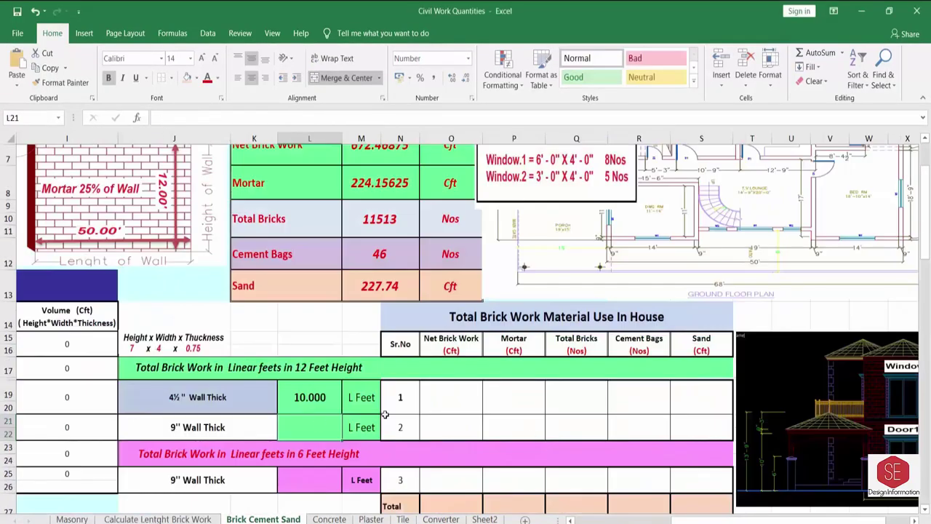
{"action": "type", "text": "="}
{"action": "left_click", "coordinate": [157, 518]}
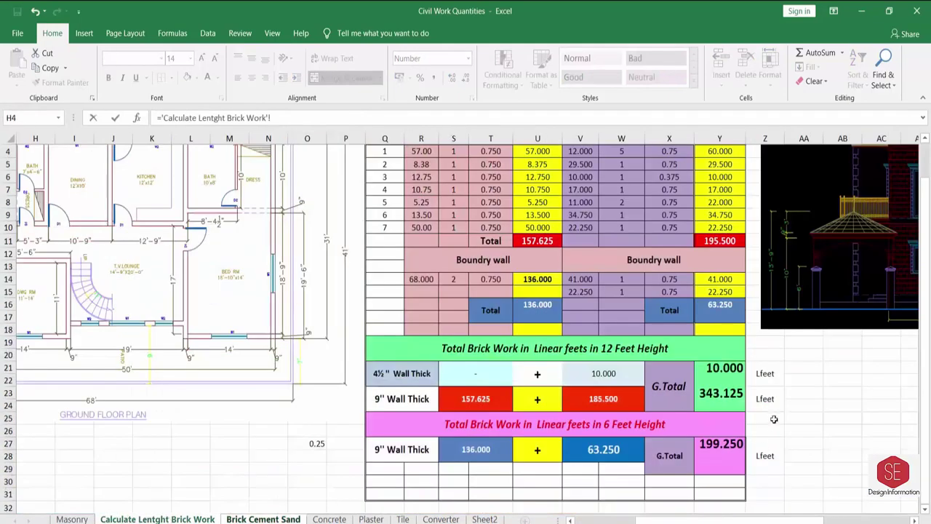
{"action": "key", "text": "Return"}
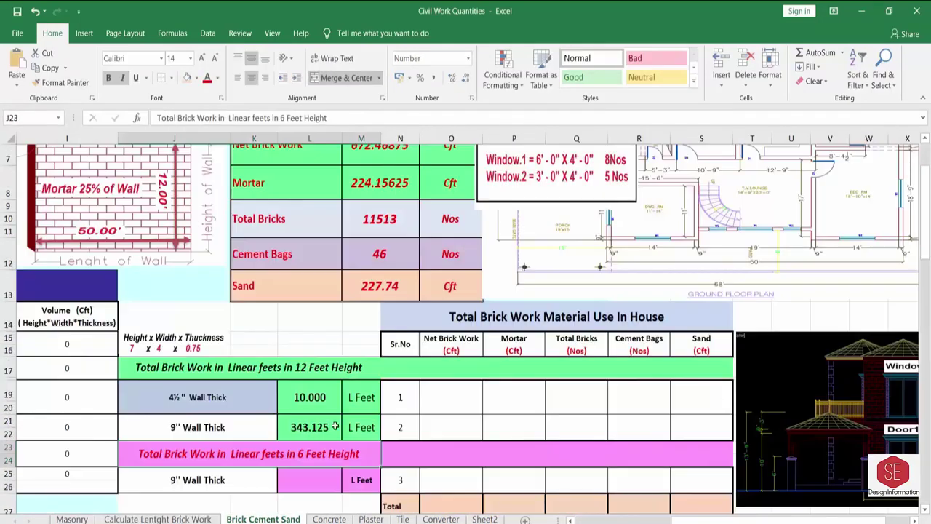
{"action": "scroll", "coordinate": [335, 427], "scroll_direction": "down", "scroll_amount": 1}
{"action": "left_click", "coordinate": [309, 408]}
{"action": "type", "text": "="}
{"action": "left_click", "coordinate": [157, 519]}
{"action": "left_click", "coordinate": [720, 445]}
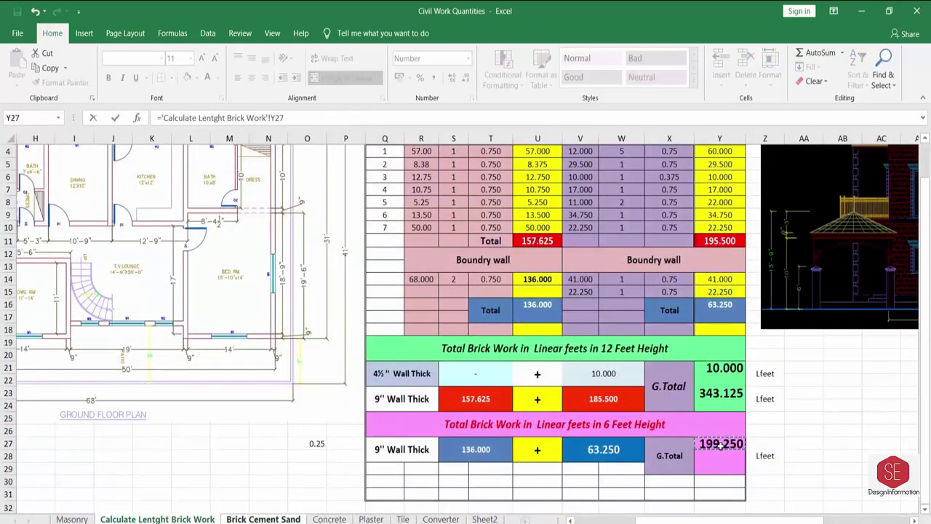
{"action": "key", "text": "Return"}
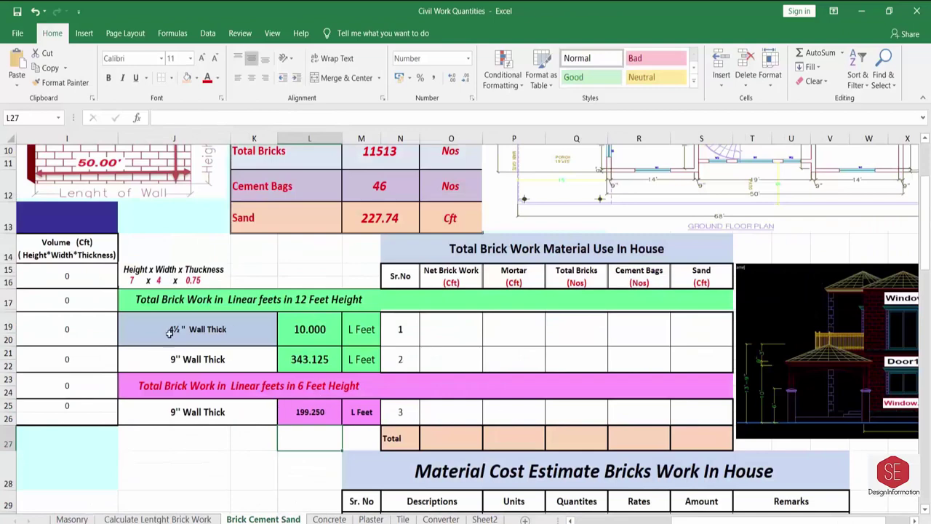
{"action": "scroll", "coordinate": [405, 357], "scroll_direction": "up", "scroll_amount": 3}
{"action": "mouse_move", "coordinate": [522, 200]}
{"action": "left_mouse_down"}
{"action": "mouse_move", "coordinate": [522, 253]}
{"action": "mouse_move", "coordinate": [522, 240]}
{"action": "left_mouse_up"}
- Try a 1:3 mortar ratio, then undo it back to 1:4
{"action": "scroll", "coordinate": [542, 469], "scroll_direction": "left", "scroll_amount": 5}
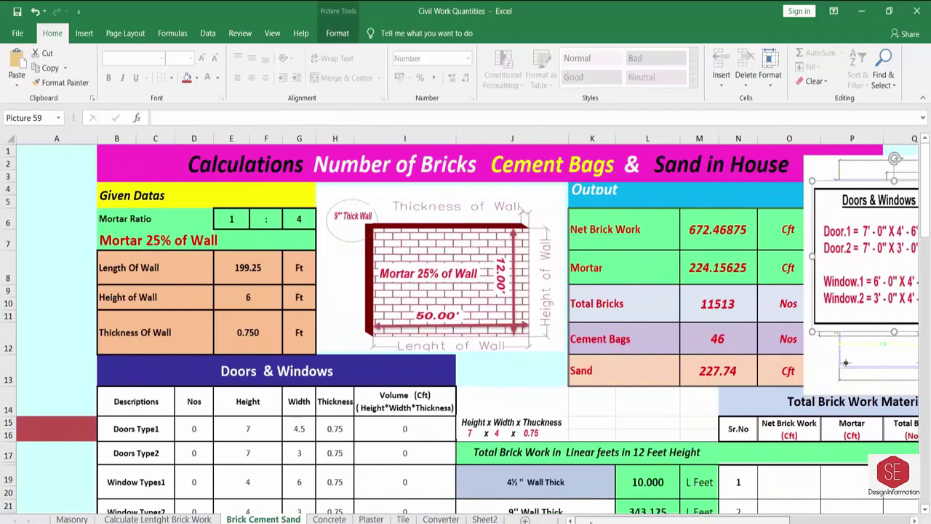
{"action": "left_click", "coordinate": [222, 219]}
{"action": "left_click", "coordinate": [289, 220]}
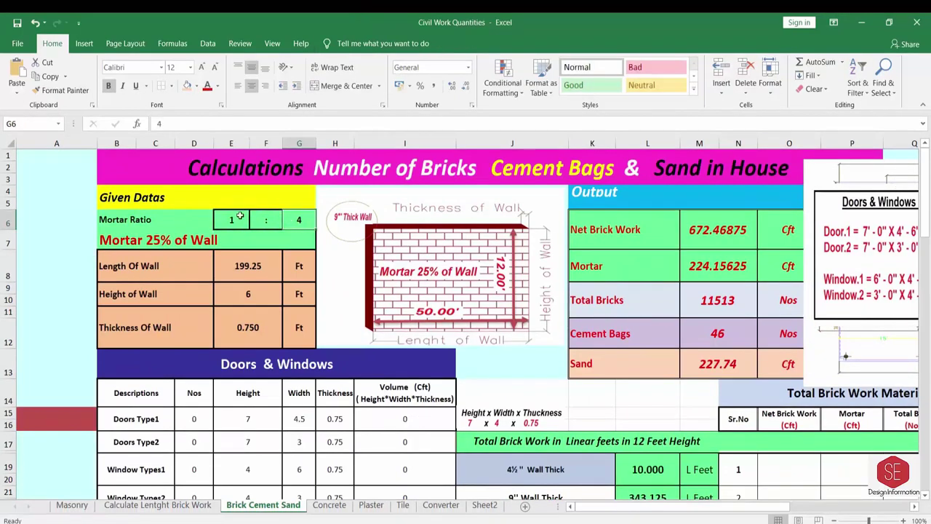
{"action": "left_click", "coordinate": [240, 217]}
{"action": "left_click", "coordinate": [308, 219]}
{"action": "left_click", "coordinate": [298, 241]}
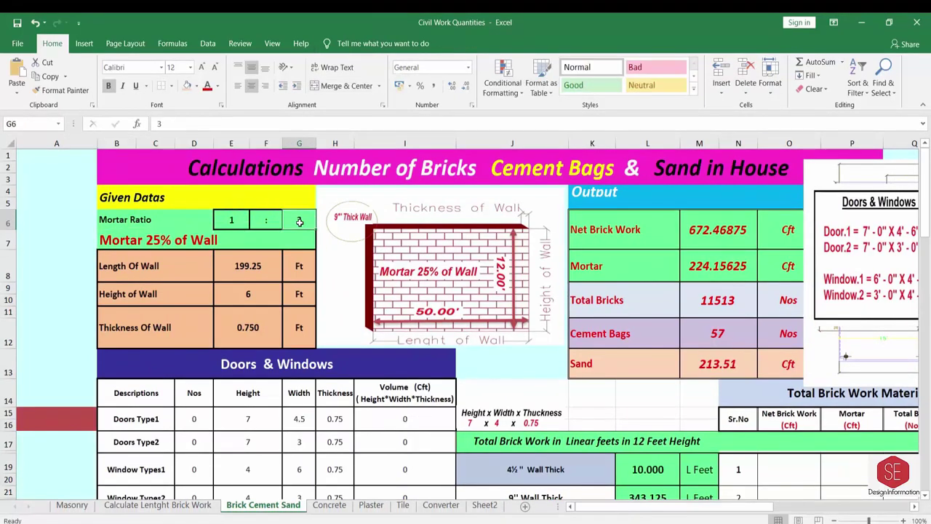
{"action": "key", "text": "ctrl+z"}
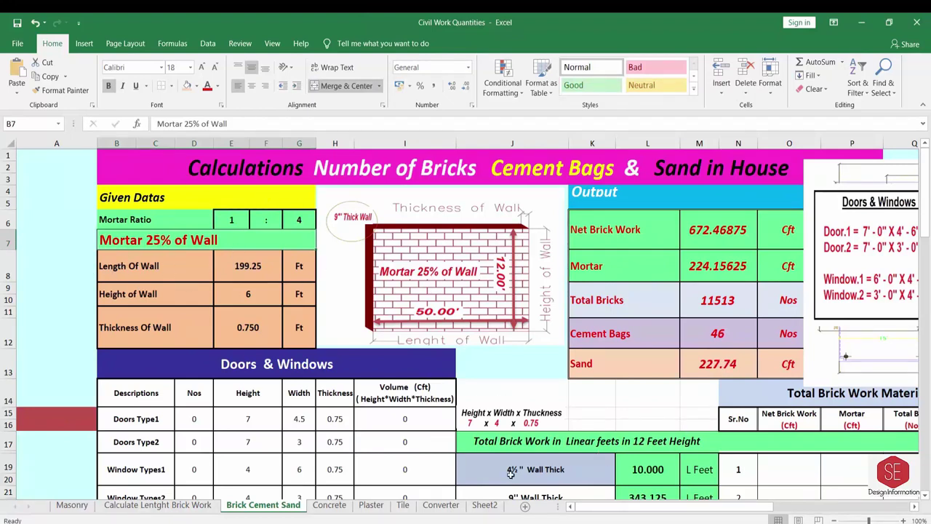
- Enter wall length 10, height 12 and thickness =4.5/12 in the Given Datas
{"action": "left_click", "coordinate": [231, 259]}
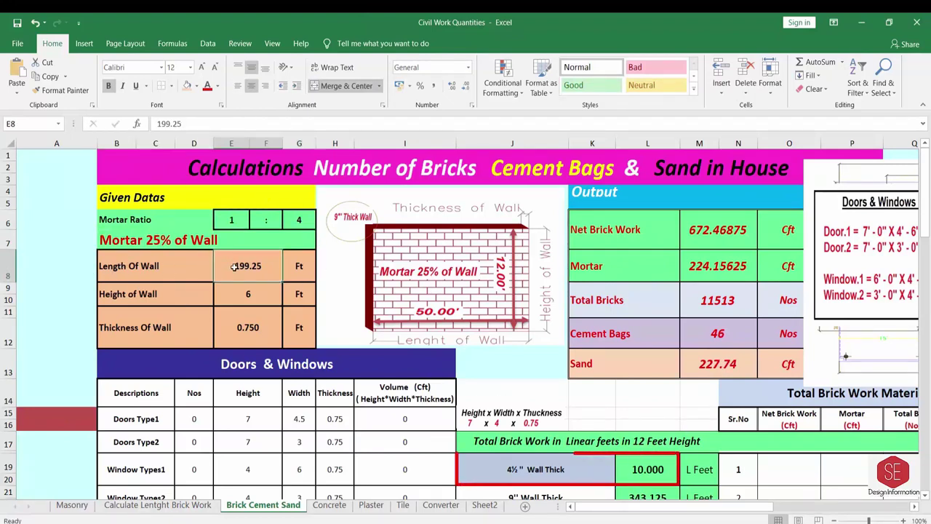
{"action": "type", "text": "10"}
{"action": "key", "text": "Return"}
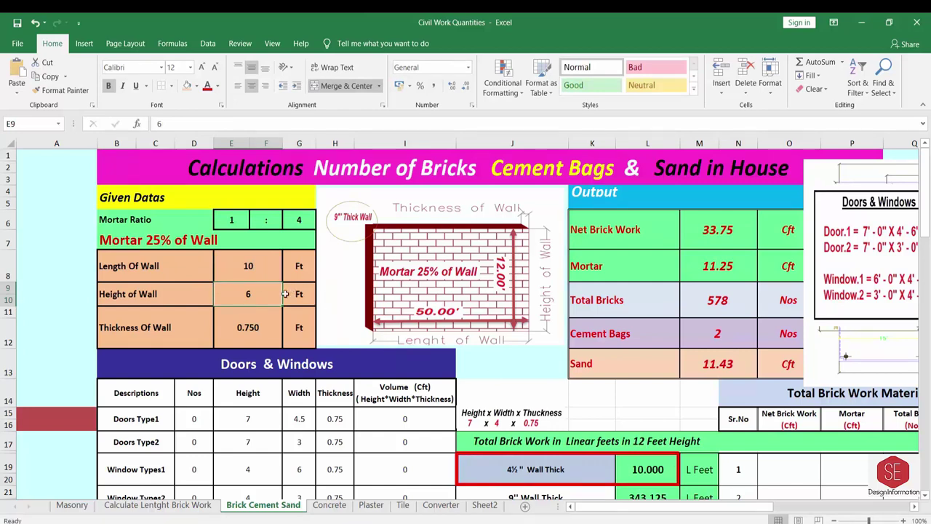
{"action": "type", "text": "12"}
{"action": "key", "text": "Return"}
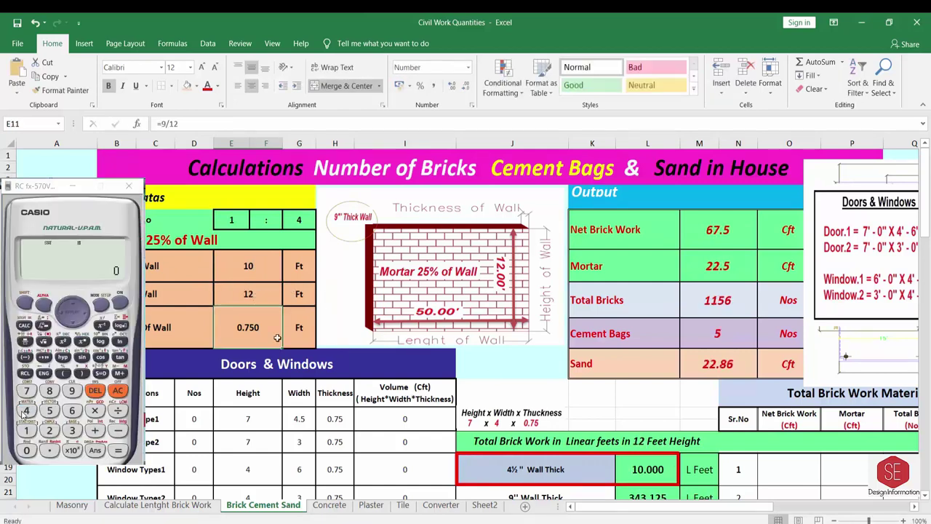
{"action": "type", "text": "=4.5/"}
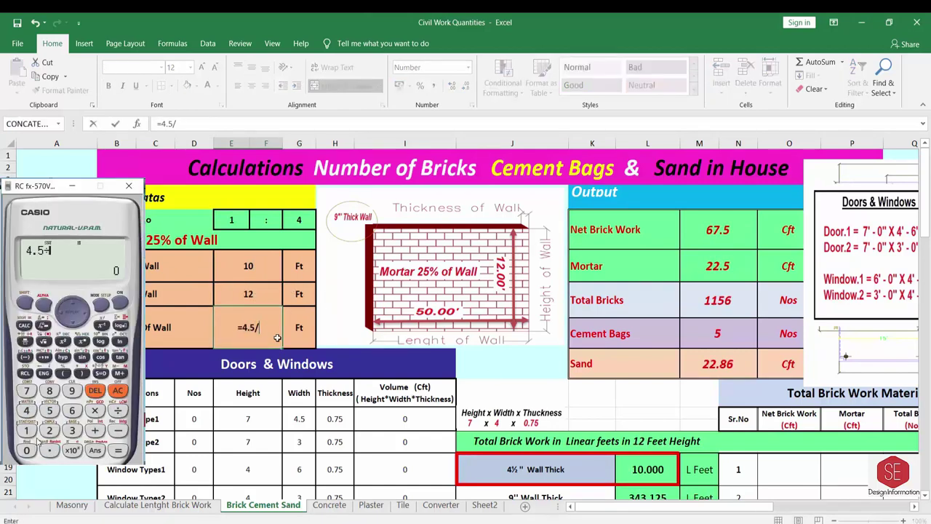
{"action": "key", "text": "Return"}
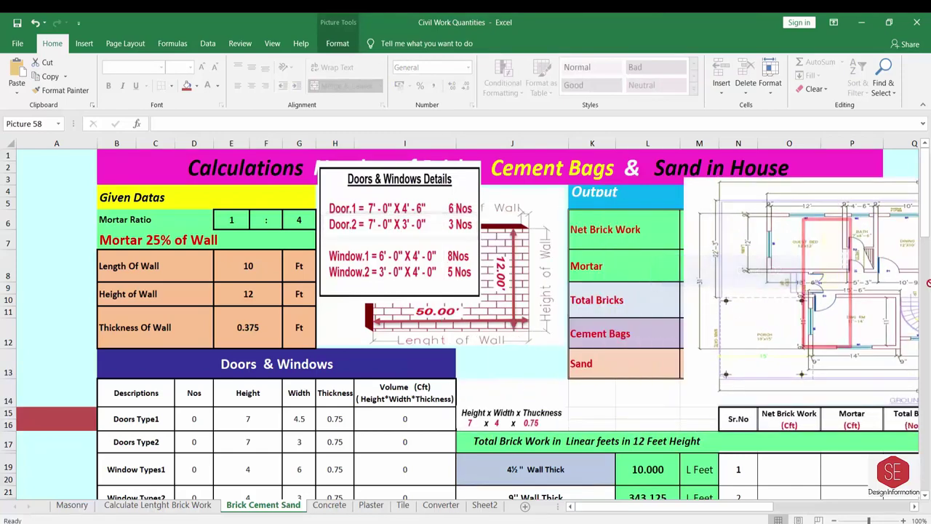
- Enter 1 Doors Type2 opening in D17 and check its volume formula in I17
{"action": "mouse_move", "coordinate": [611, 507]}
{"action": "left_mouse_down"}
{"action": "mouse_move", "coordinate": [628, 509]}
{"action": "mouse_move", "coordinate": [611, 508]}
{"action": "left_mouse_up"}
{"action": "scroll", "coordinate": [218, 407], "scroll_direction": "down", "scroll_amount": 1}
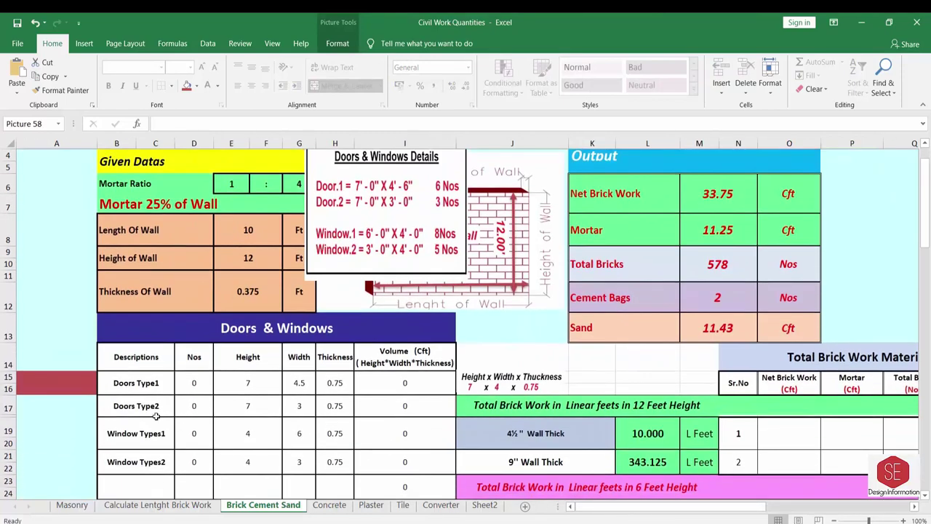
{"action": "left_click", "coordinate": [193, 406]}
{"action": "type", "text": "1"}
{"action": "left_click", "coordinate": [224, 407]}
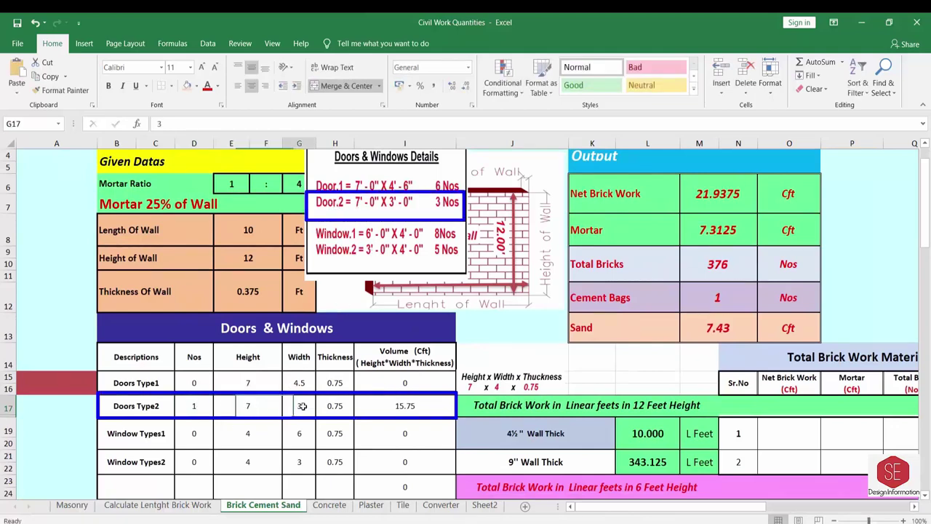
{"action": "left_click", "coordinate": [348, 405]}
{"action": "left_click", "coordinate": [356, 405]}
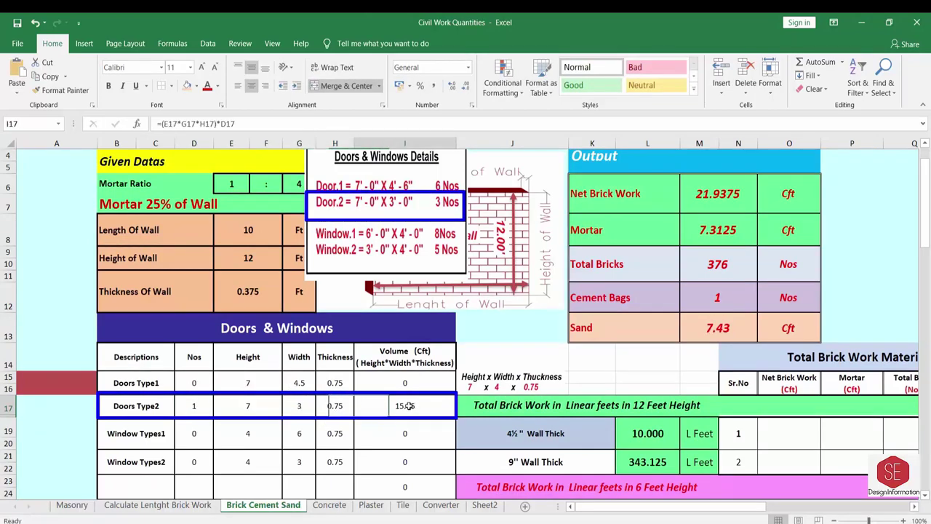
{"action": "scroll", "coordinate": [727, 328], "scroll_direction": "down", "scroll_amount": 1}
{"action": "scroll", "coordinate": [757, 364], "scroll_direction": "up", "scroll_amount": 2}
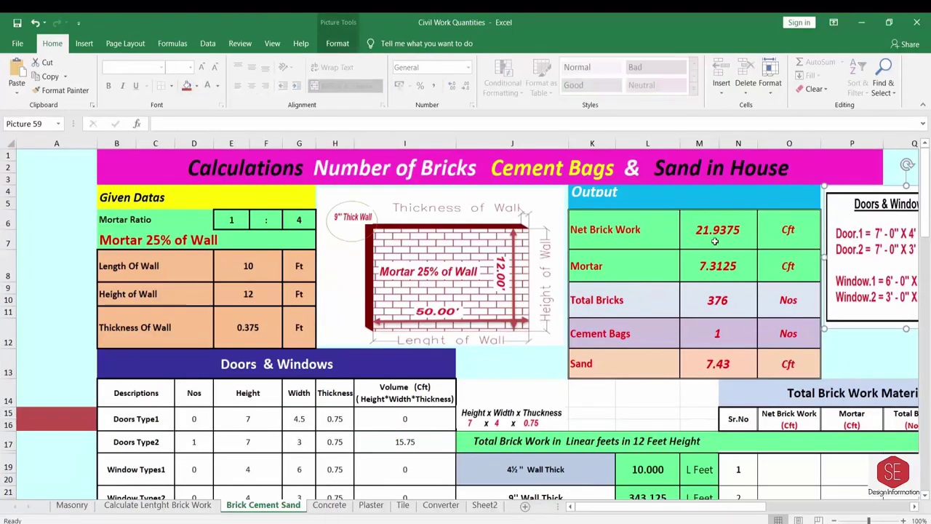
- Enter 21.938, 7.313, 376, 1 and 7.430 into O19:S19 for the 4½-inch wall row
{"action": "scroll", "coordinate": [735, 354], "scroll_direction": "down", "scroll_amount": 1}
{"action": "type", "text": "21.9375"}
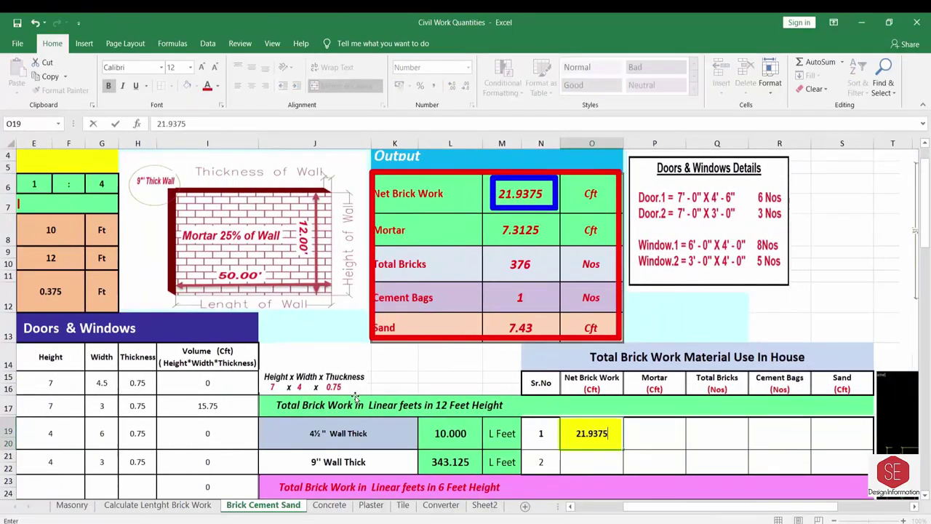
{"action": "left_click", "coordinate": [648, 440]}
{"action": "type", "text": "7.3125"}
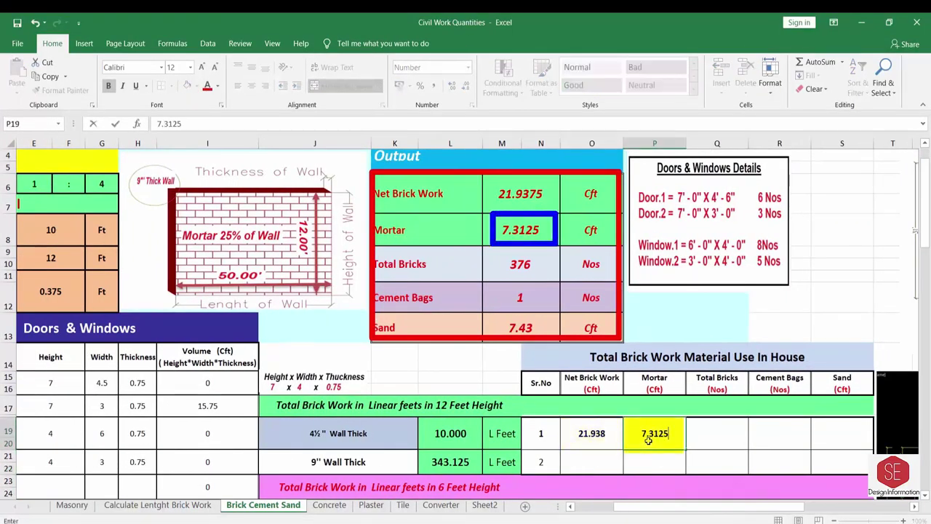
{"action": "left_click", "coordinate": [717, 433]}
{"action": "type", "text": "376"}
{"action": "left_click", "coordinate": [779, 432]}
{"action": "type", "text": "1"}
{"action": "key", "text": "Return"}
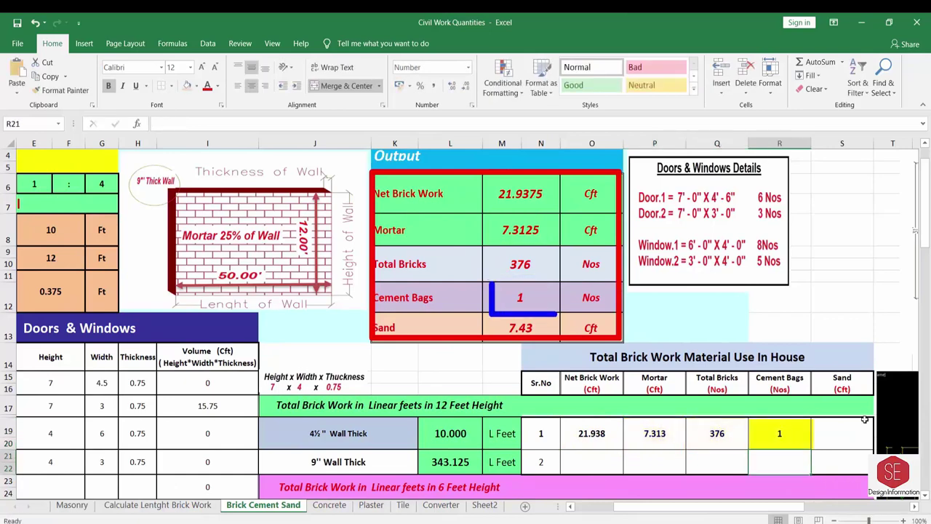
{"action": "left_click", "coordinate": [840, 434]}
{"action": "type", "text": "7.43"}
{"action": "key", "text": "Return"}
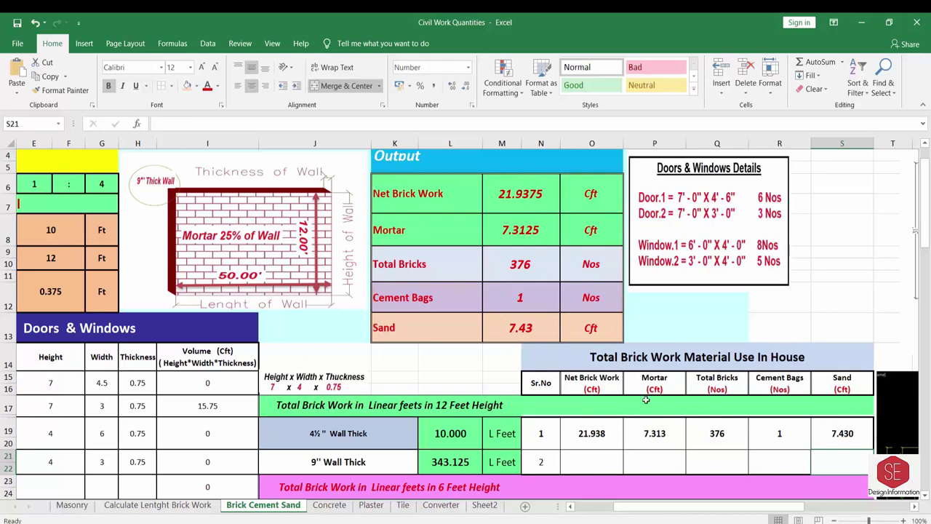
{"action": "scroll", "coordinate": [646, 399], "scroll_direction": "up", "scroll_amount": 1}
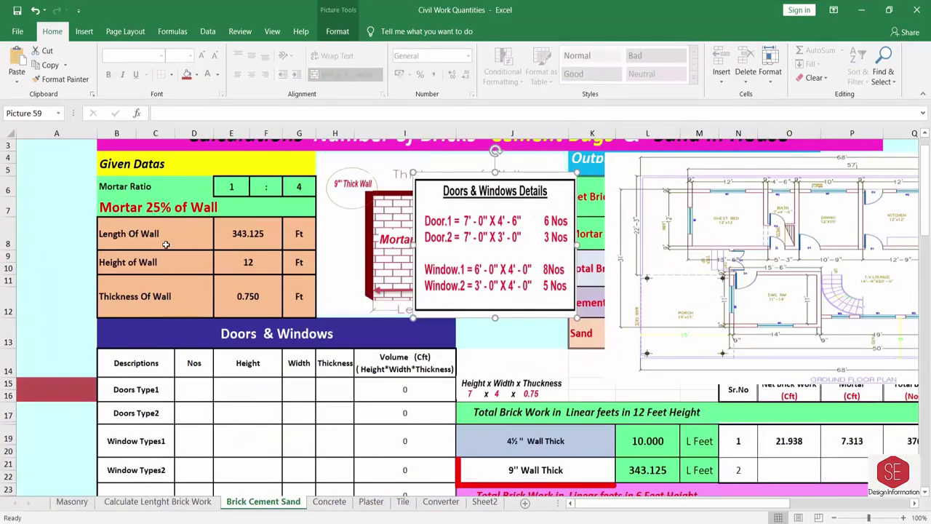
- Enter wall length 343.125 in E8 and thickness =9/12 in E11, then move the pictures aside
{"action": "left_click", "coordinate": [263, 233]}
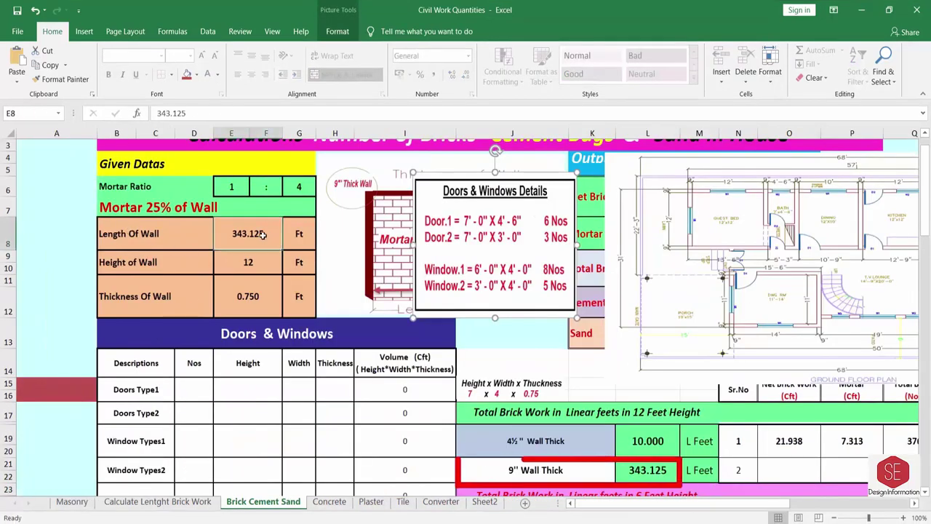
{"action": "type", "text": "343.125"}
{"action": "key", "text": "Return"}
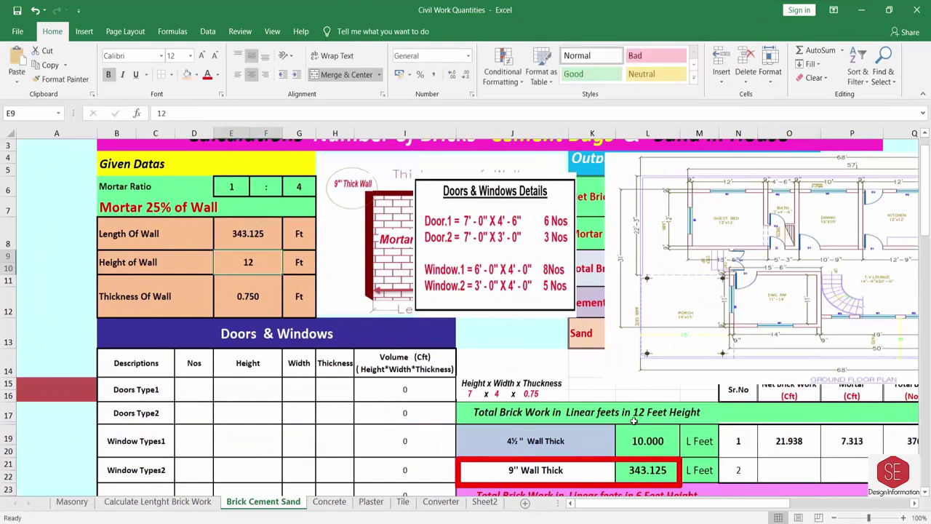
{"action": "key", "text": "Return"}
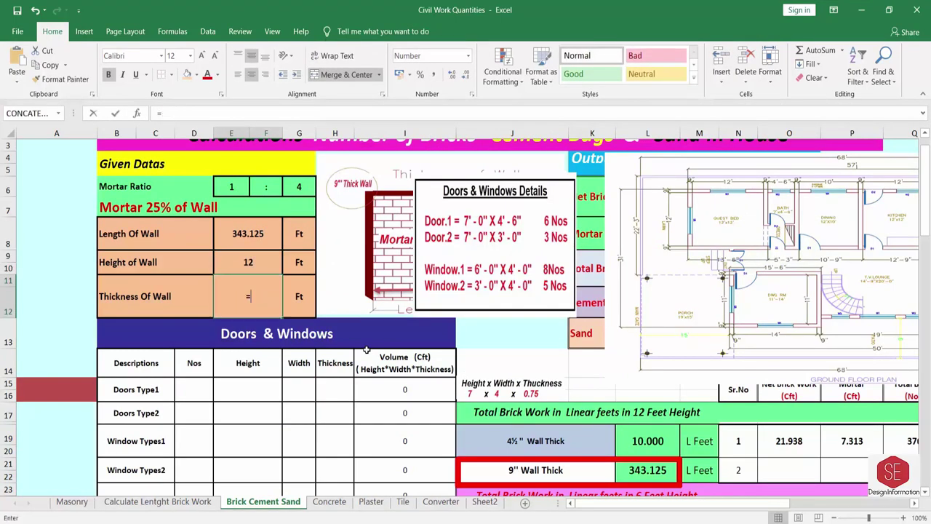
{"action": "key", "text": "Return"}
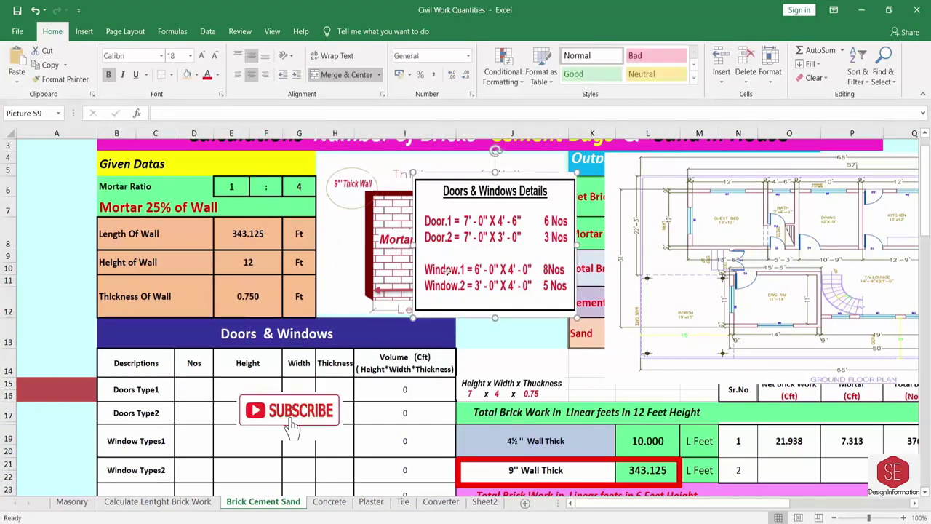
{"action": "left_click_drag", "start_coordinate": [494, 240], "coordinate": [414, 240]}
{"action": "left_click_drag", "start_coordinate": [728, 254], "coordinate": [915, 256]}
{"action": "scroll", "coordinate": [291, 427], "scroll_direction": "right", "scroll_amount": 2}
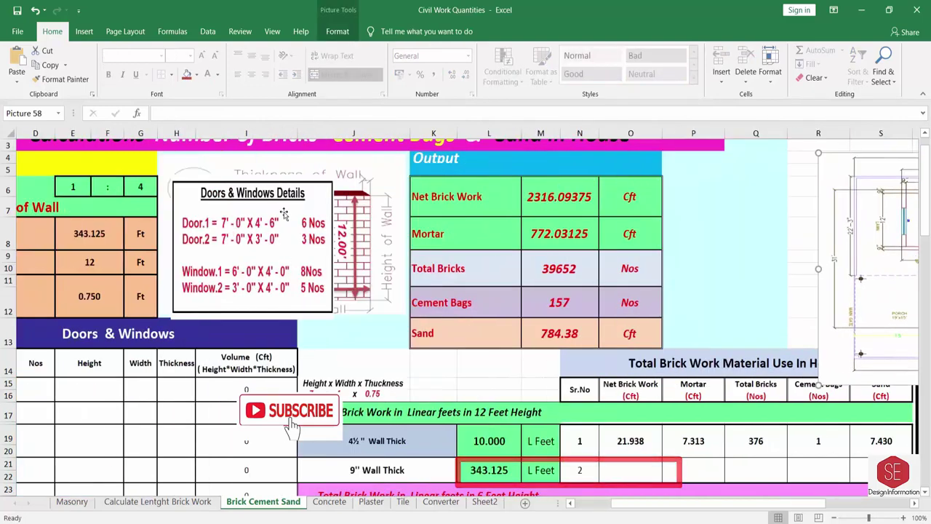
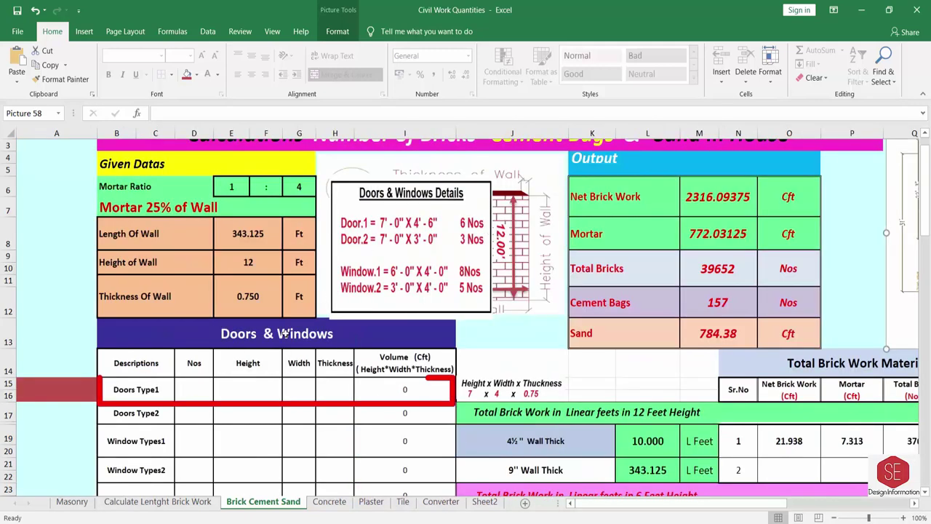
- Enter Doors Type1 height 7, width 4 and thickness 0.75
{"action": "left_click", "coordinate": [196, 390]}
{"action": "type", "text": "6"}
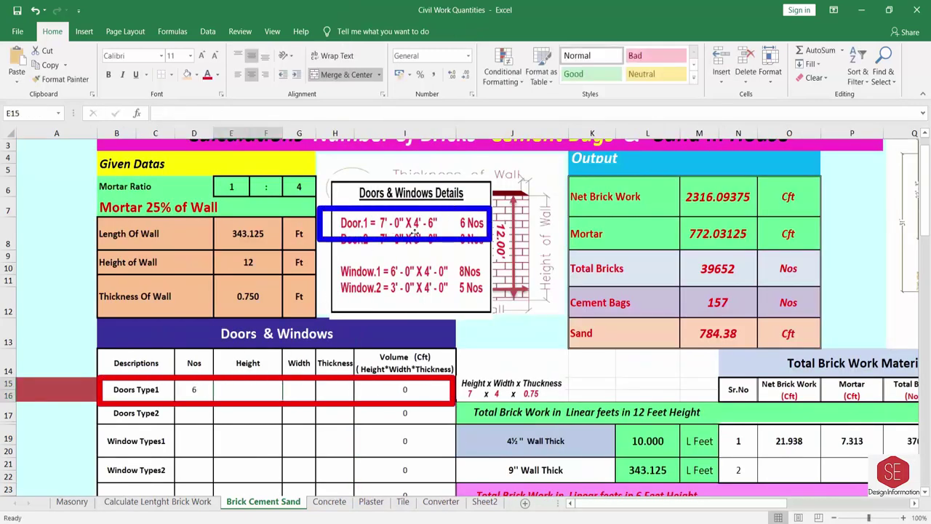
{"action": "type", "text": "7"}
{"action": "left_click", "coordinate": [289, 391]}
{"action": "type", "text": "4.5"}
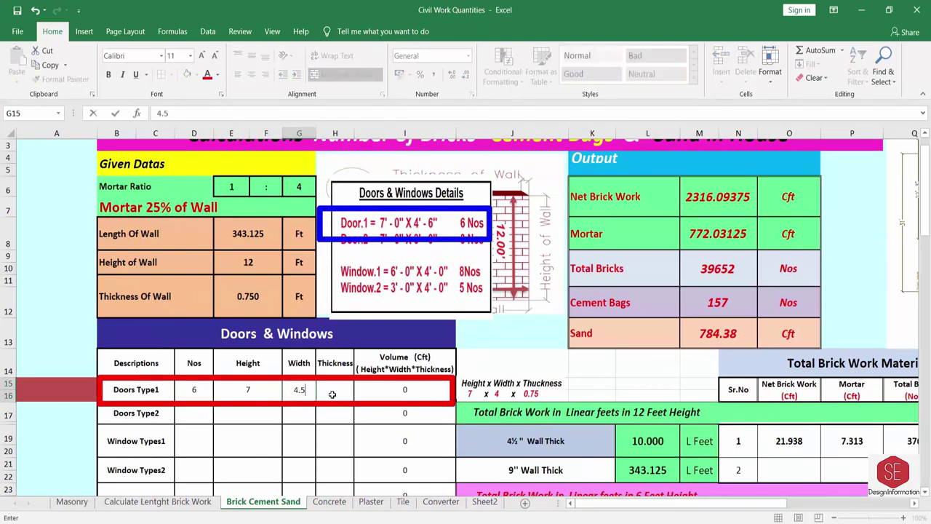
{"action": "left_click", "coordinate": [332, 394]}
{"action": "type", "text": "0.75"}
{"action": "key", "text": "Return"}
- Enter Doors Type2 as 2 nos, height 7, width 3, thickness 0.75, and check its volume formula
{"action": "left_click", "coordinate": [200, 416]}
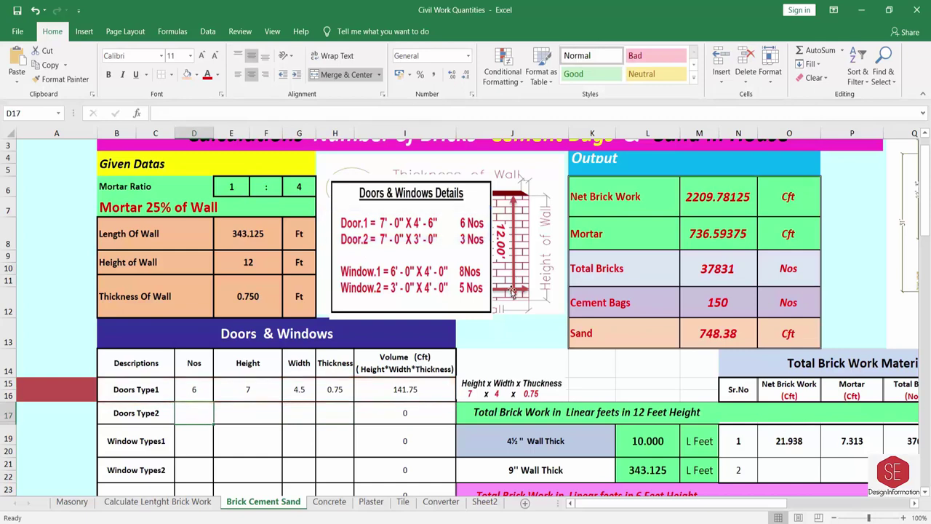
{"action": "type", "text": "2"}
{"action": "left_click", "coordinate": [266, 416]}
{"action": "type", "text": "7"}
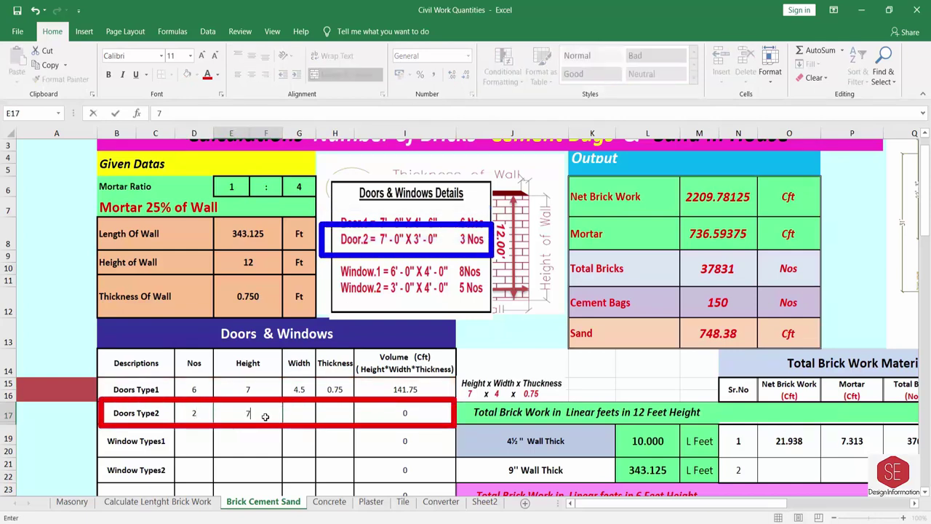
{"action": "left_click", "coordinate": [303, 412]}
{"action": "type", "text": "3"}
{"action": "left_click", "coordinate": [336, 413]}
{"action": "type", "text": ".75"}
{"action": "key", "text": "Return"}
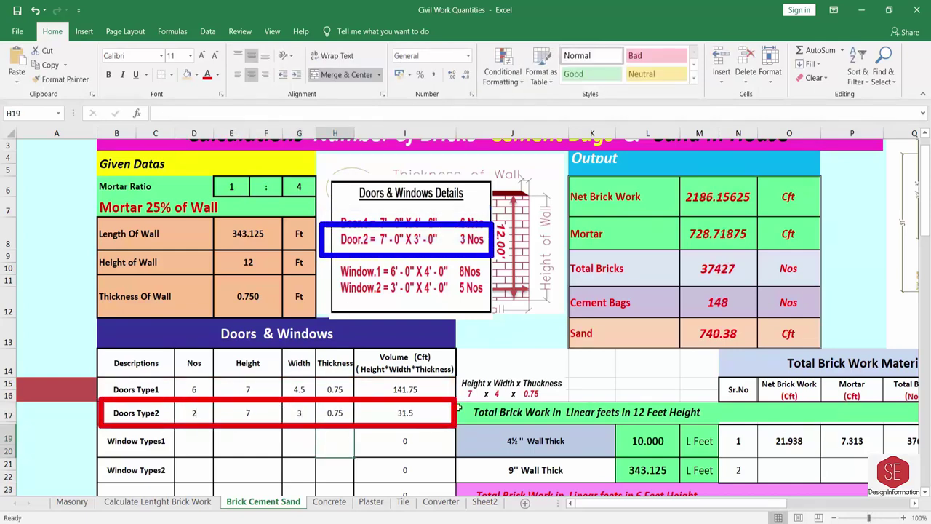
{"action": "left_click", "coordinate": [411, 413]}
{"action": "double_click", "coordinate": [415, 413]}
{"action": "key", "text": "Return"}
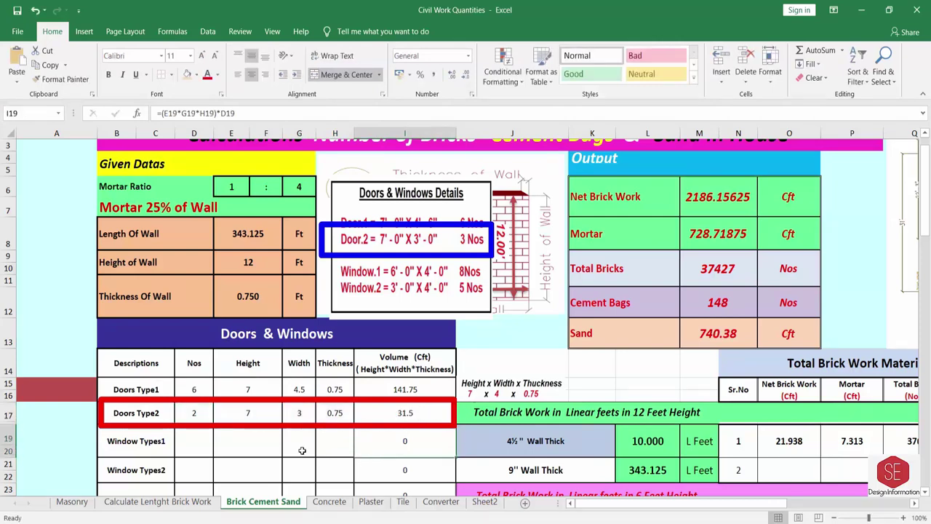
- Fill Window Type1 with 8 nos, 0.75 thickness and its height and width, giving volume 144
{"action": "left_click", "coordinate": [192, 437]}
{"action": "type", "text": "8"}
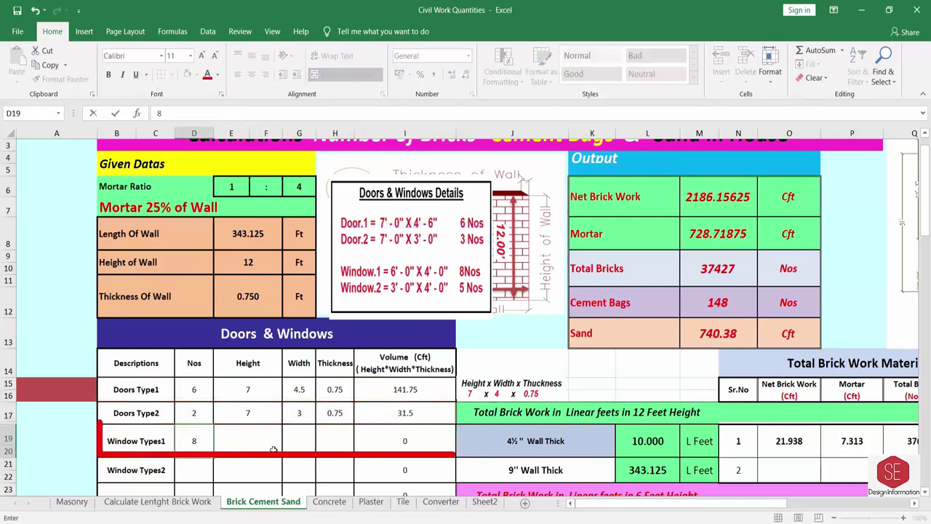
{"action": "left_click", "coordinate": [270, 448]}
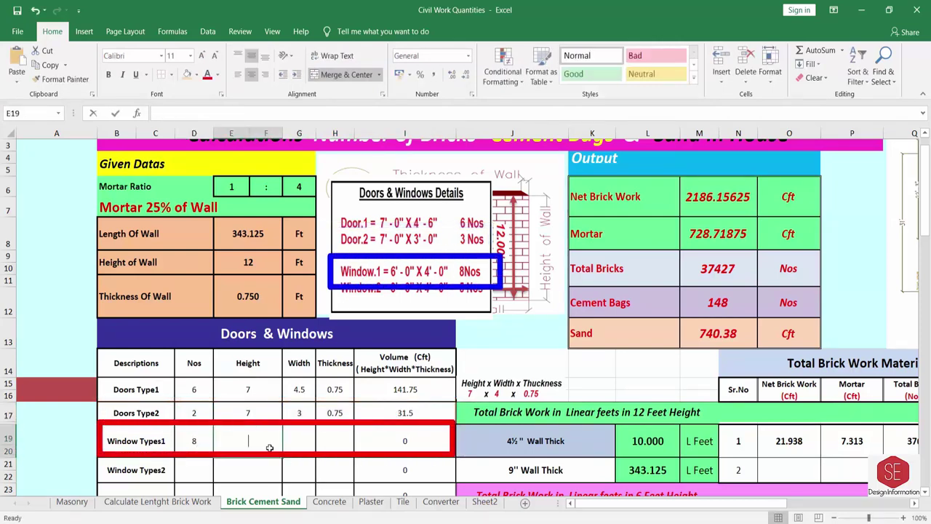
{"action": "type", "text": "6"}
{"action": "left_click", "coordinate": [306, 443]}
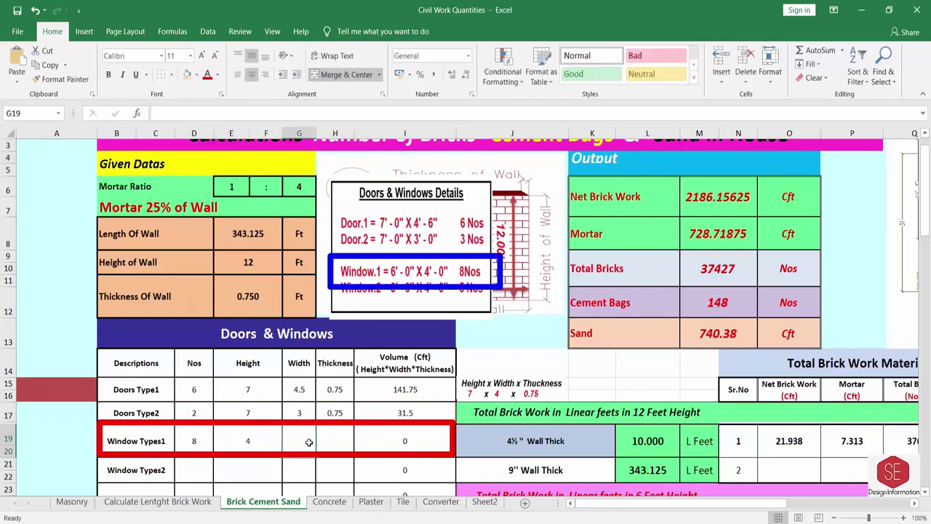
{"action": "type", "text": "6"}
{"action": "left_click", "coordinate": [329, 443]}
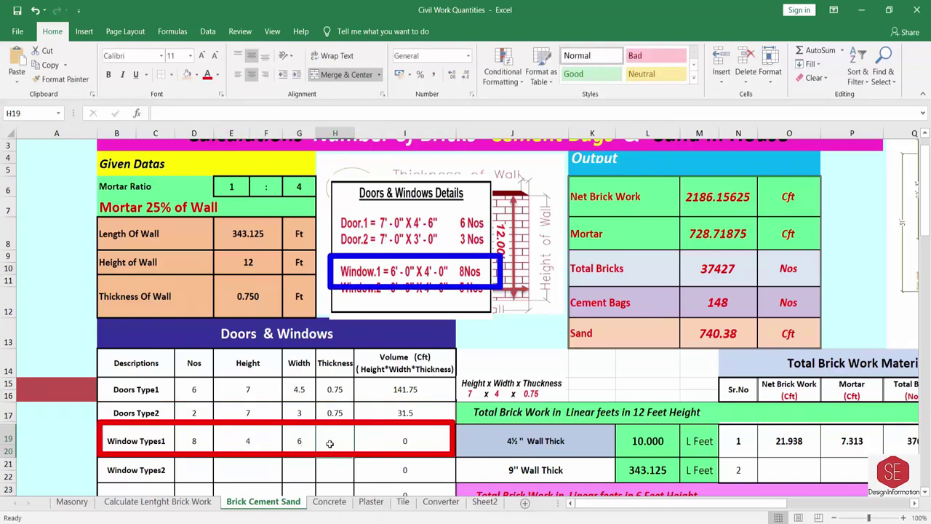
{"action": "type", "text": "0.75"}
{"action": "key", "text": "Return"}
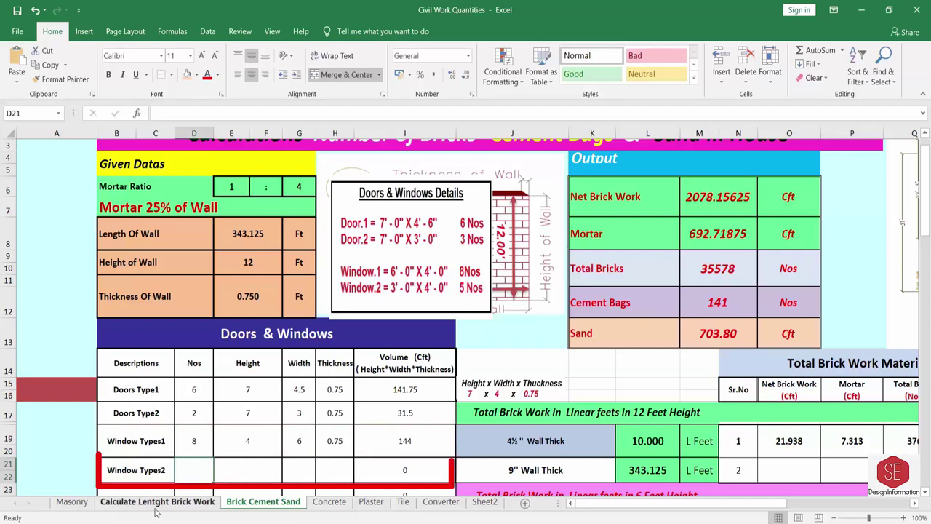
- Fill Window Type2 as 5 × 3 × 4 × 0.75, giving 45, and move the details picture aside
{"action": "type", "text": "5"}
{"action": "left_click", "coordinate": [268, 468]}
{"action": "type", "text": "4"}
{"action": "left_click", "coordinate": [289, 468]}
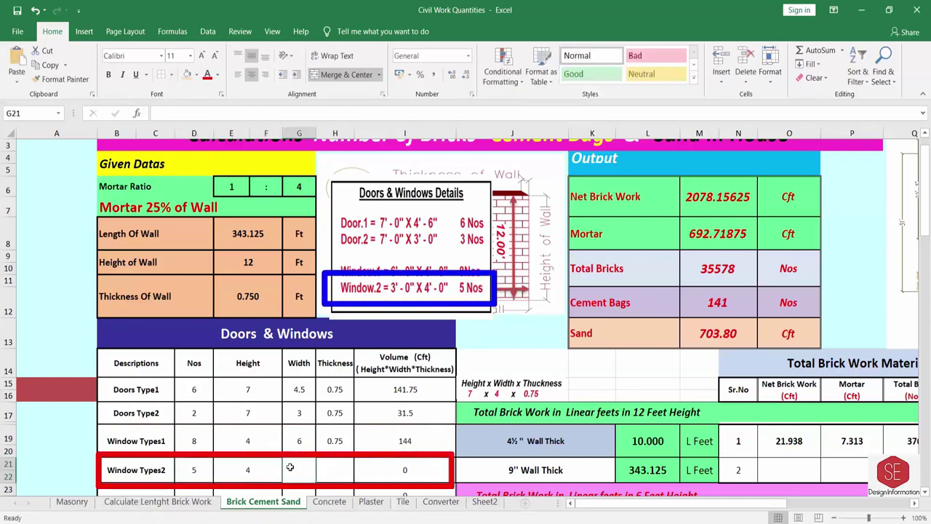
{"action": "left_click", "coordinate": [258, 469]}
{"action": "type", "text": "3"}
{"action": "left_click", "coordinate": [298, 468]}
{"action": "type", "text": "4"}
{"action": "left_click", "coordinate": [350, 470]}
{"action": "type", "text": "0.75"}
{"action": "key", "text": "Return"}
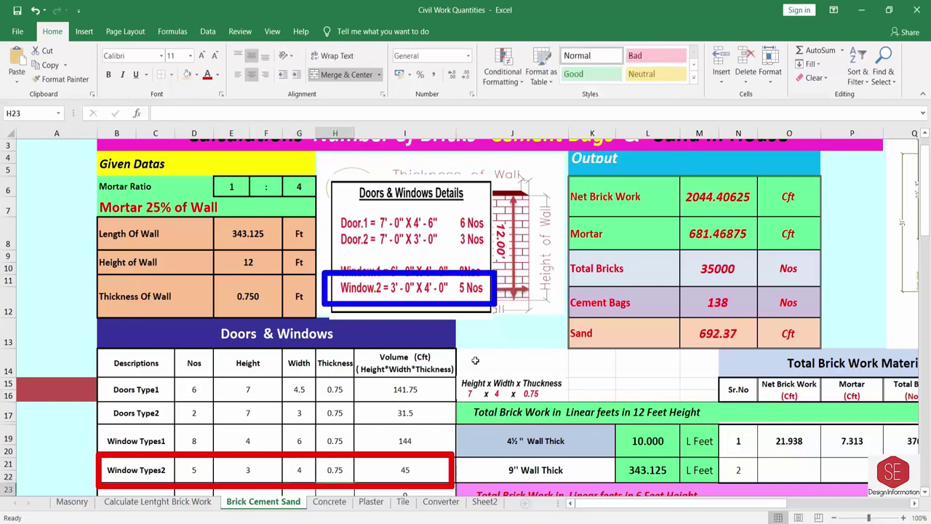
{"action": "left_click_drag", "start_coordinate": [411, 218], "coordinate": [903, 199]}
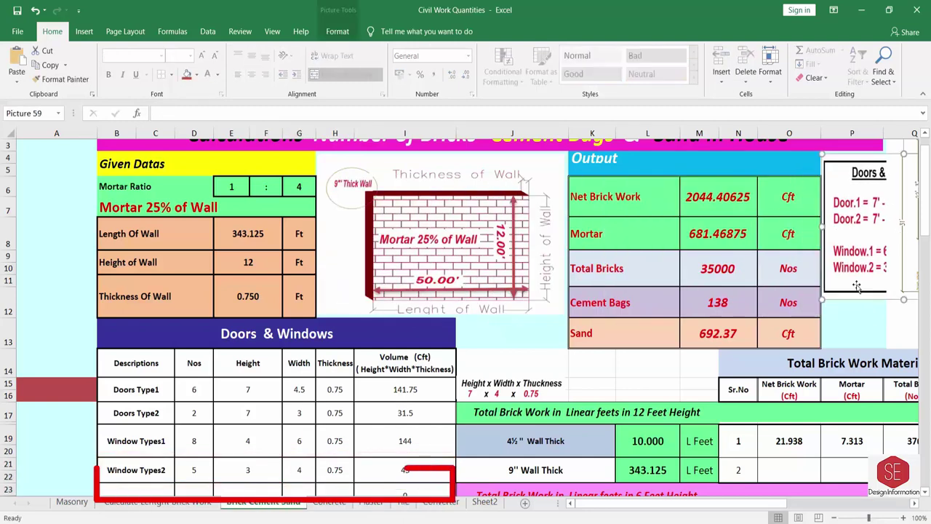
- Review the Mortar output formula in the Output totals
{"action": "scroll", "coordinate": [436, 339], "scroll_direction": "down", "scroll_amount": 1}
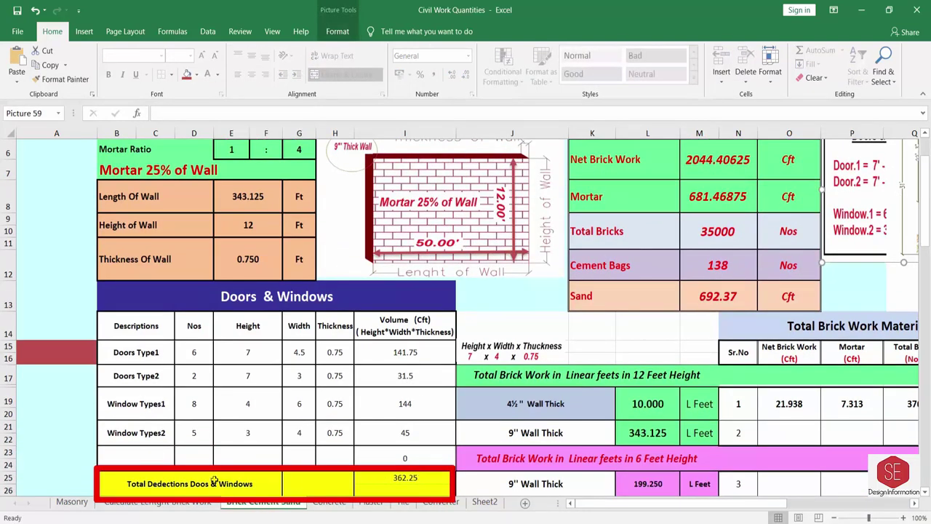
{"action": "double_click", "coordinate": [717, 197]}
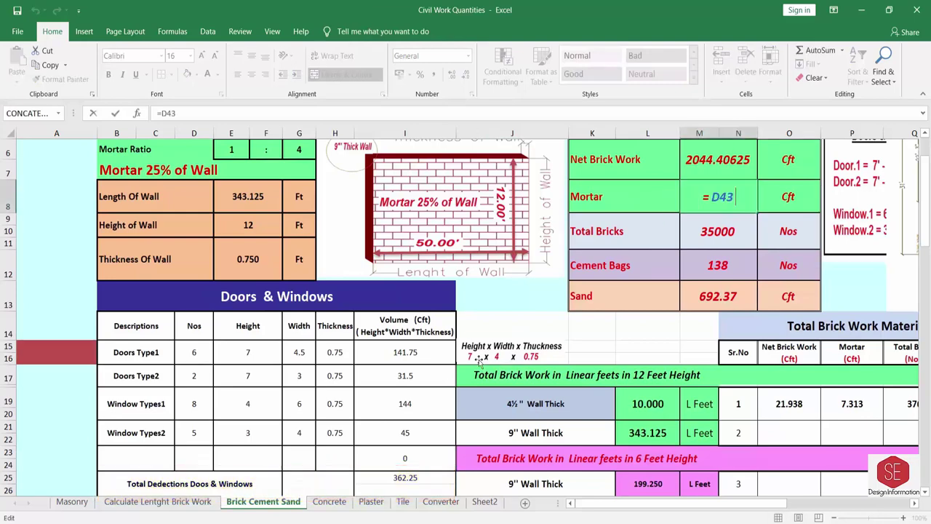
{"action": "key", "text": "Return"}
{"action": "scroll", "coordinate": [836, 250], "scroll_direction": "up", "scroll_amount": 1}
{"action": "left_click_drag", "start_coordinate": [680, 508], "coordinate": [724, 508]}
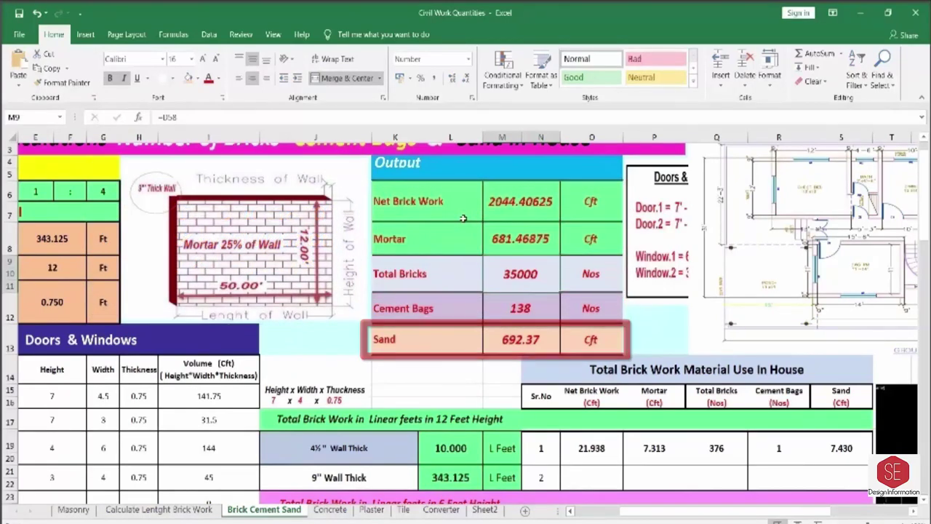
{"action": "scroll", "coordinate": [648, 468], "scroll_direction": "down", "scroll_amount": 1}
- Enter 2044.406, 681.468, 35000, 138 and 692.37 in the 9" Wall Thick row
{"action": "left_click", "coordinate": [592, 434]}
{"action": "type", "text": "2044.406"}
{"action": "left_click", "coordinate": [655, 433]}
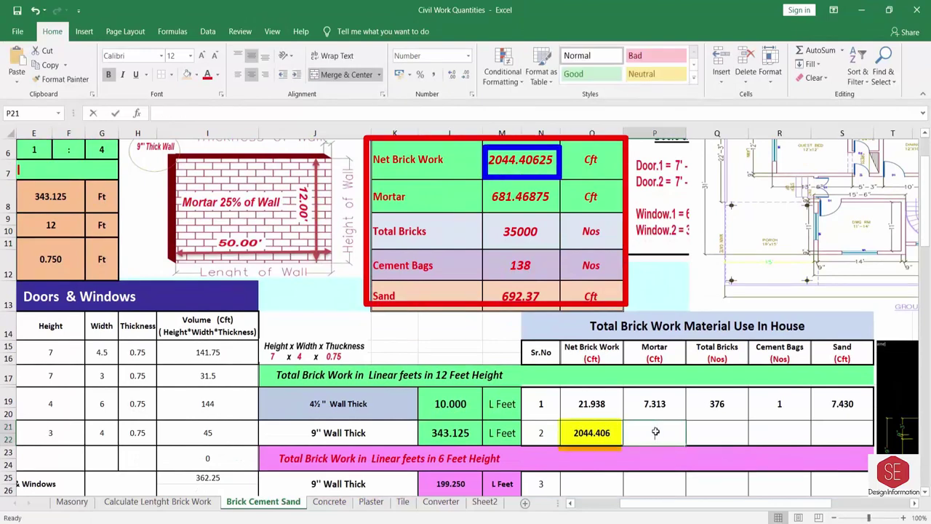
{"action": "type", "text": "681.468"}
{"action": "key", "text": "Tab"}
{"action": "type", "text": "35000"}
{"action": "key", "text": "Tab"}
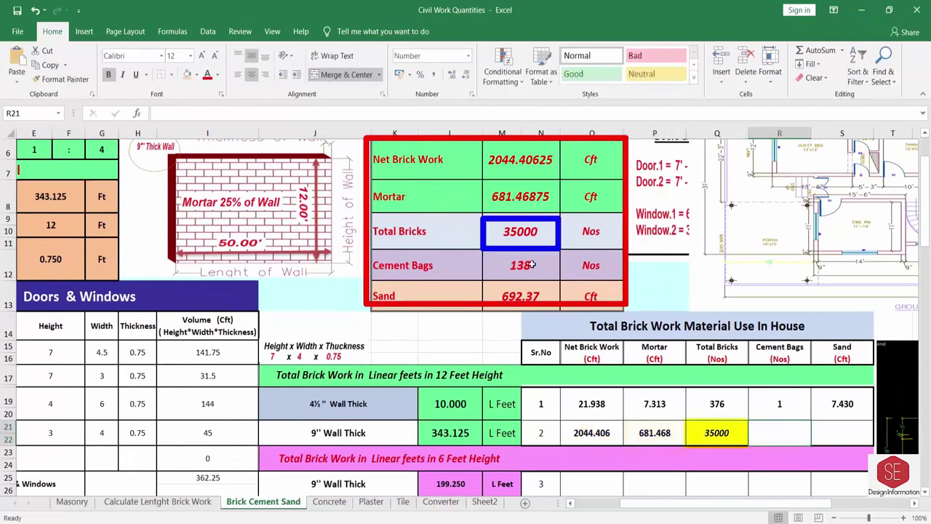
{"action": "type", "text": "138"}
{"action": "key", "text": "Tab"}
{"action": "type", "text": "692.37"}
{"action": "key", "text": "Return"}
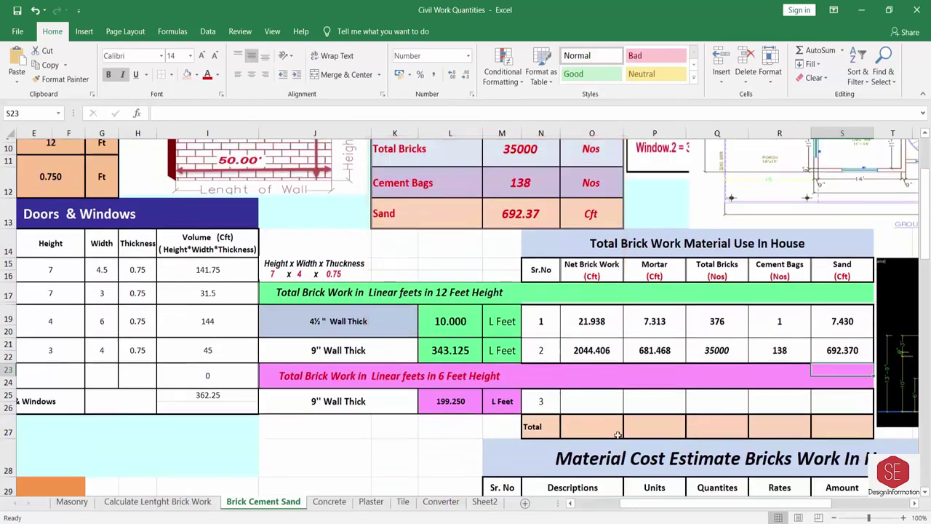
- Change the wall length to 199.25 and height to 6, and set all door and window counts to 0
{"action": "left_click", "coordinate": [248, 176]}
{"action": "type", "text": "199"}
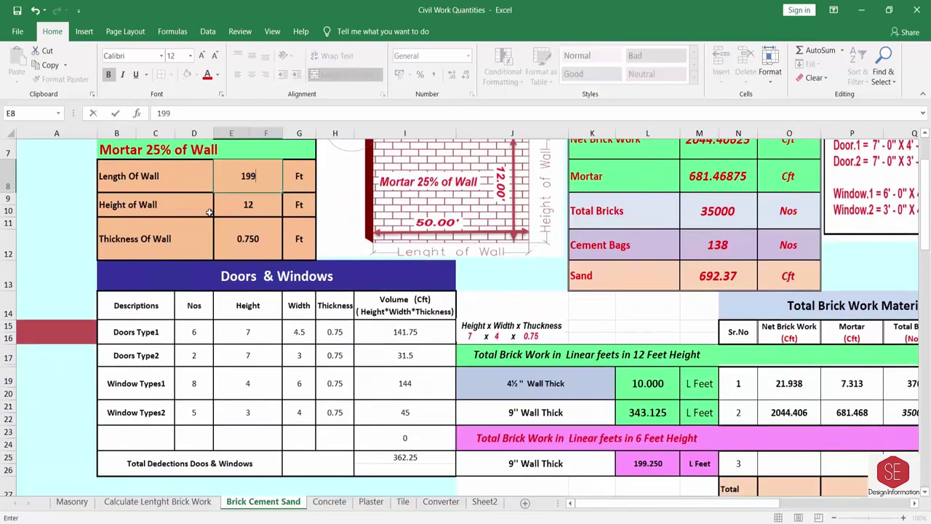
{"action": "type", "text": ".25"}
{"action": "key", "text": "Return"}
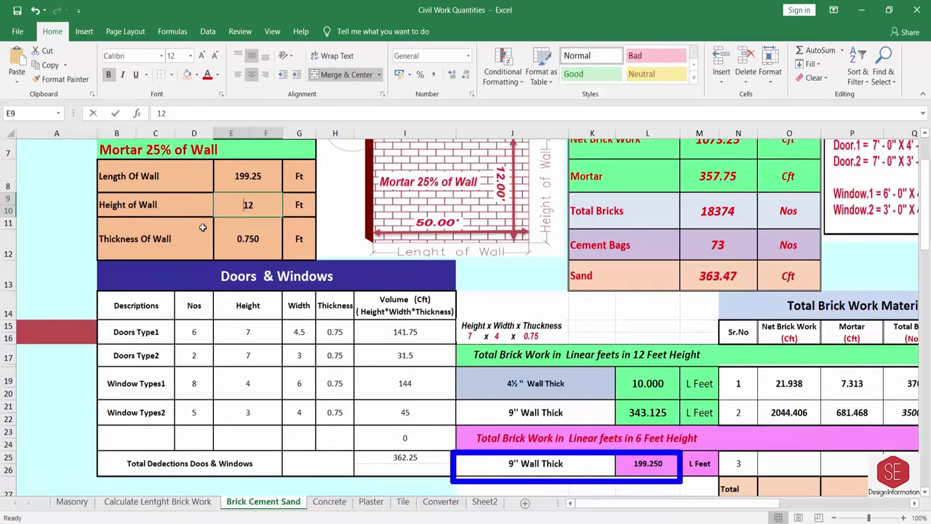
{"action": "type", "text": "6"}
{"action": "key", "text": "Return"}
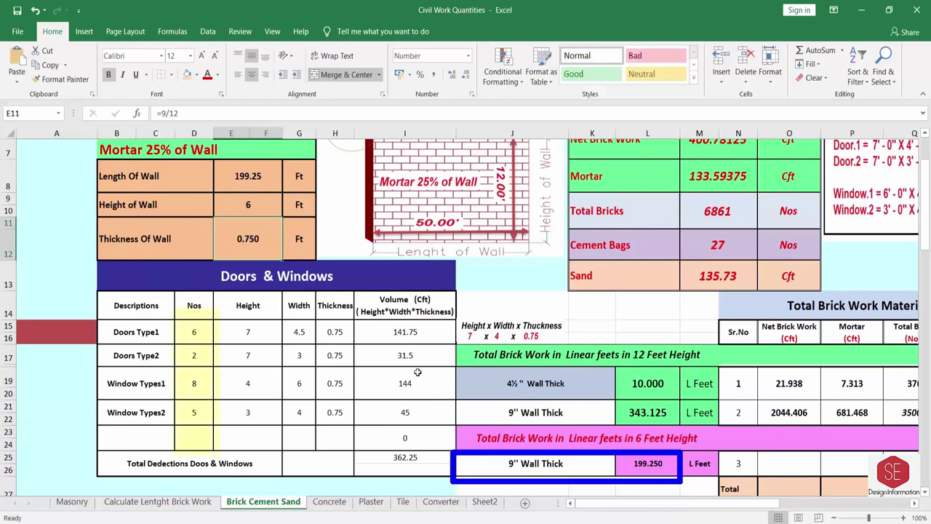
{"action": "left_click", "coordinate": [194, 331]}
{"action": "type", "text": "0 0 0 0"}
{"action": "scroll", "coordinate": [788, 206], "scroll_direction": "up", "scroll_amount": 1}
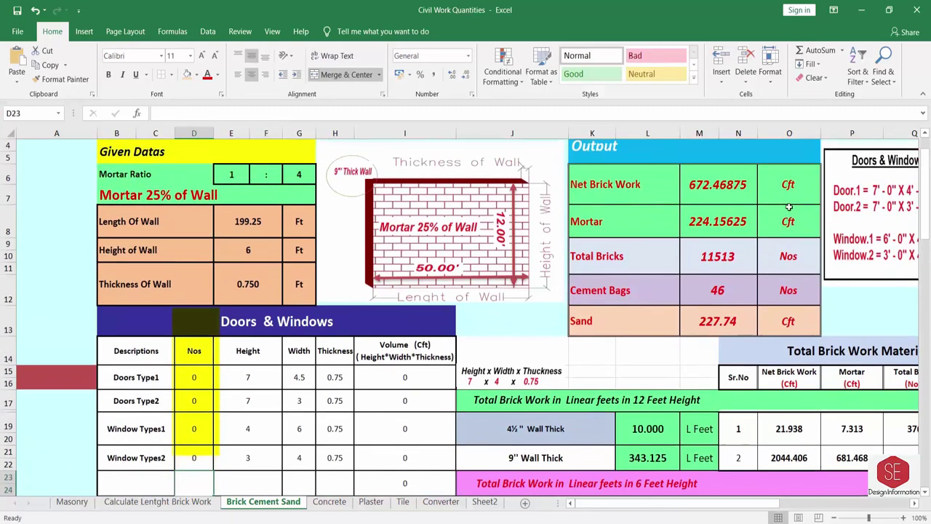
{"action": "scroll", "coordinate": [788, 207], "scroll_direction": "right", "scroll_amount": 3}
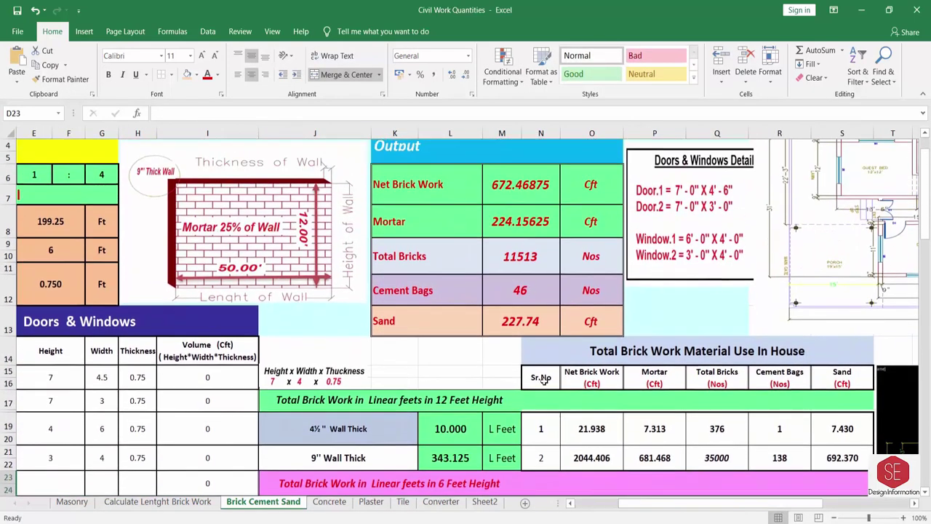
{"action": "scroll", "coordinate": [557, 436], "scroll_direction": "down", "scroll_amount": 1}
- Enter 672.468, 224.156, 11513, 46 and 227.740 in row 3 of the material table
{"action": "left_click", "coordinate": [557, 482]}
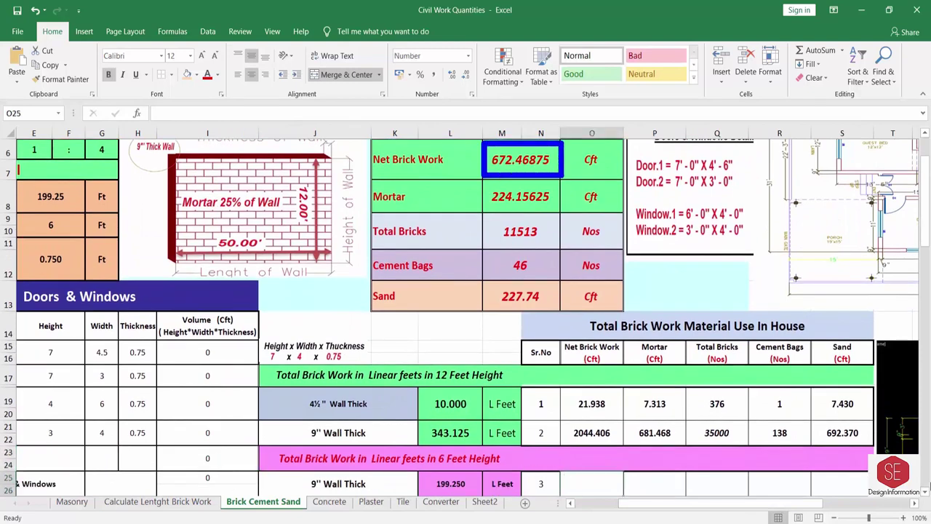
{"action": "type", "text": "672.468"}
{"action": "scroll", "coordinate": [654, 443], "scroll_direction": "down", "scroll_amount": 1}
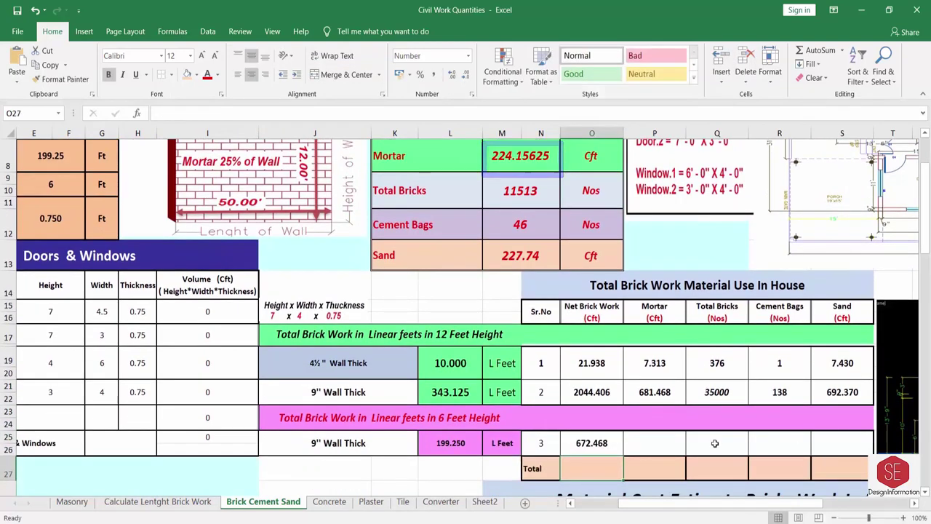
{"action": "left_click", "coordinate": [654, 443]}
{"action": "type", "text": "224.156"}
{"action": "left_click", "coordinate": [717, 442]}
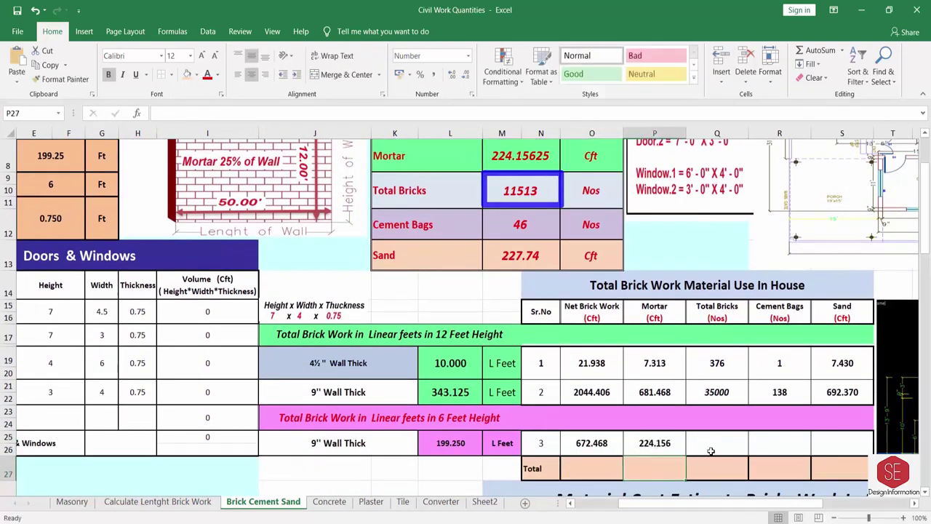
{"action": "type", "text": "11513"}
{"action": "left_click", "coordinate": [785, 438]}
{"action": "type", "text": "46"}
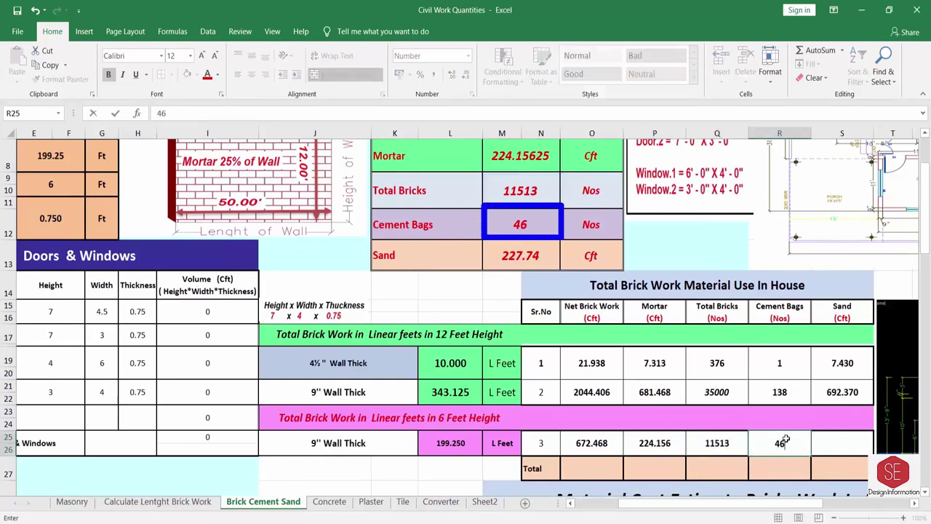
{"action": "left_click", "coordinate": [842, 442]}
{"action": "type", "text": "227.74"}
{"action": "key", "text": "Return"}
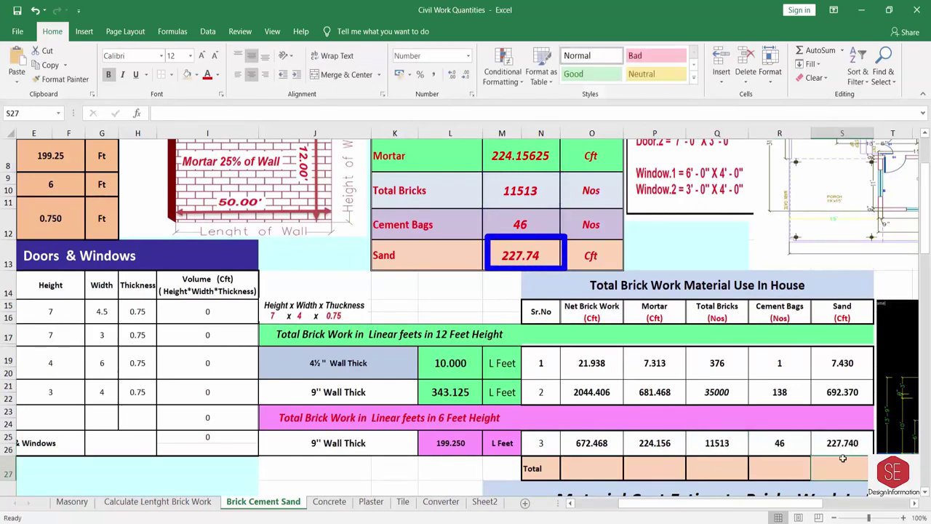
{"action": "left_click", "coordinate": [851, 196]}
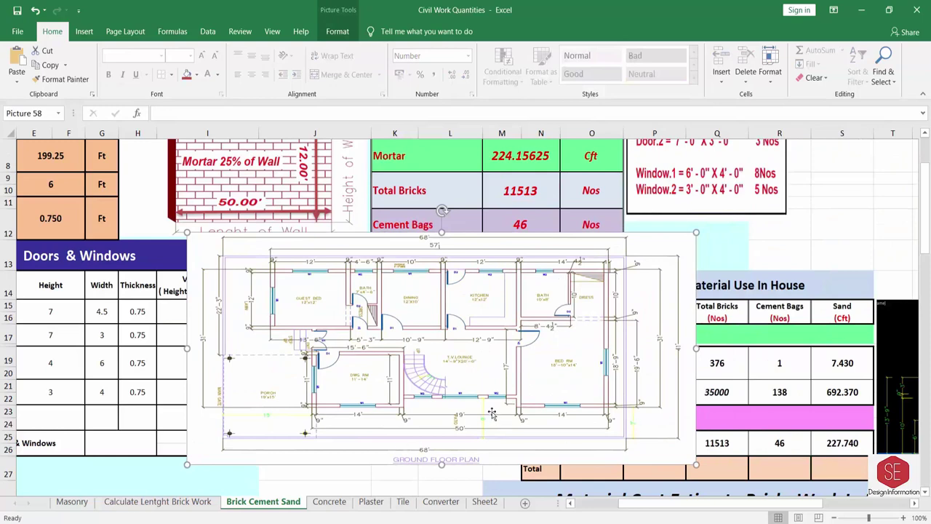
- AutoSum the Net Brick Work column into its Total row
{"action": "scroll", "coordinate": [483, 307], "scroll_direction": "down", "scroll_amount": 2}
{"action": "left_click", "coordinate": [591, 322]}
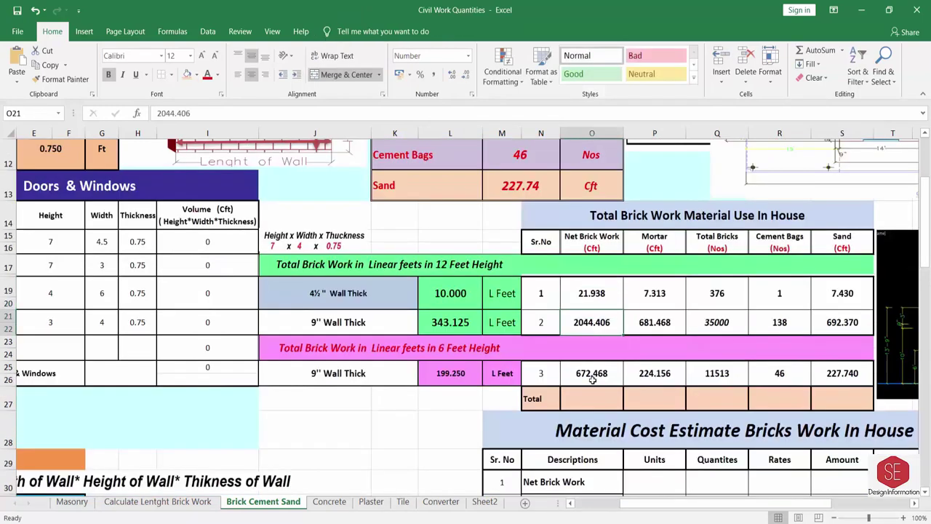
{"action": "left_click", "coordinate": [591, 372]}
{"action": "left_click", "coordinate": [584, 404]}
{"action": "key", "text": "alt+equal"}
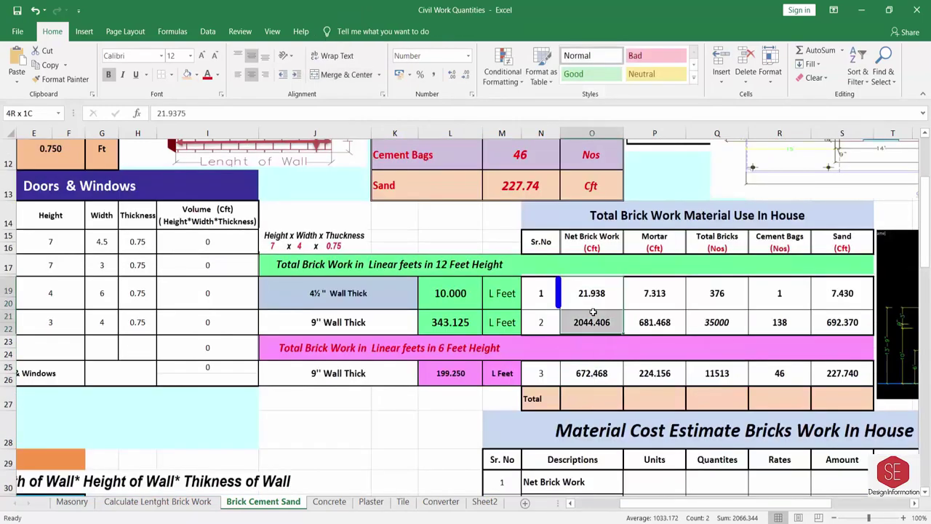
{"action": "key", "text": "ctrl+Return"}
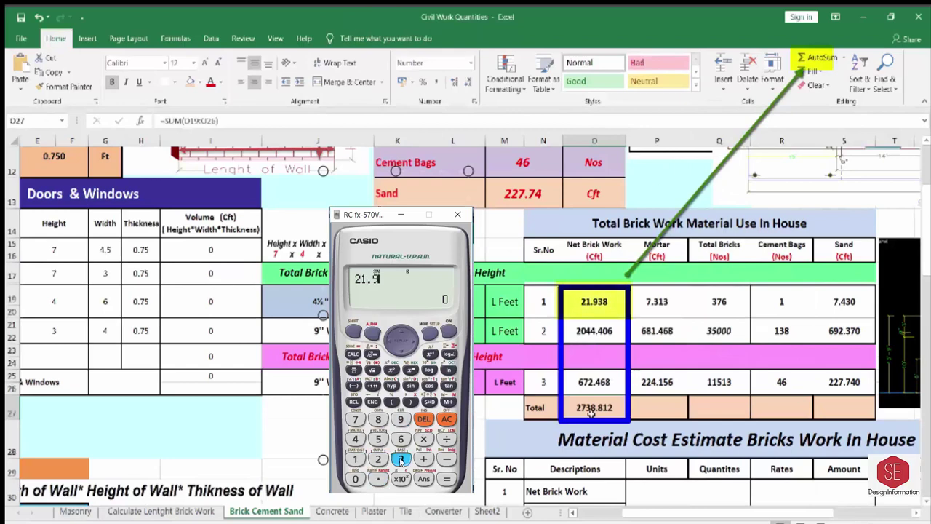
- Verify on the calculator that 21.938 + 2044.406 + 672.468 equals 2738.812
{"action": "left_click", "coordinate": [400, 459]}
{"action": "left_click", "coordinate": [377, 419]}
{"action": "left_click", "coordinate": [423, 458]}
{"action": "left_click", "coordinate": [378, 458]}
{"action": "left_click", "coordinate": [356, 479]}
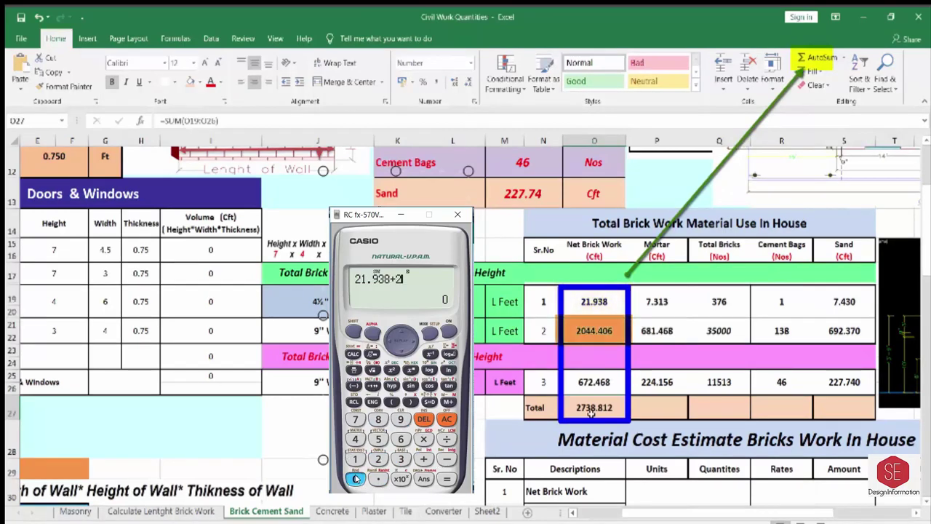
{"action": "left_click", "coordinate": [356, 478]}
{"action": "left_click", "coordinate": [401, 439]}
{"action": "left_click", "coordinate": [400, 439]}
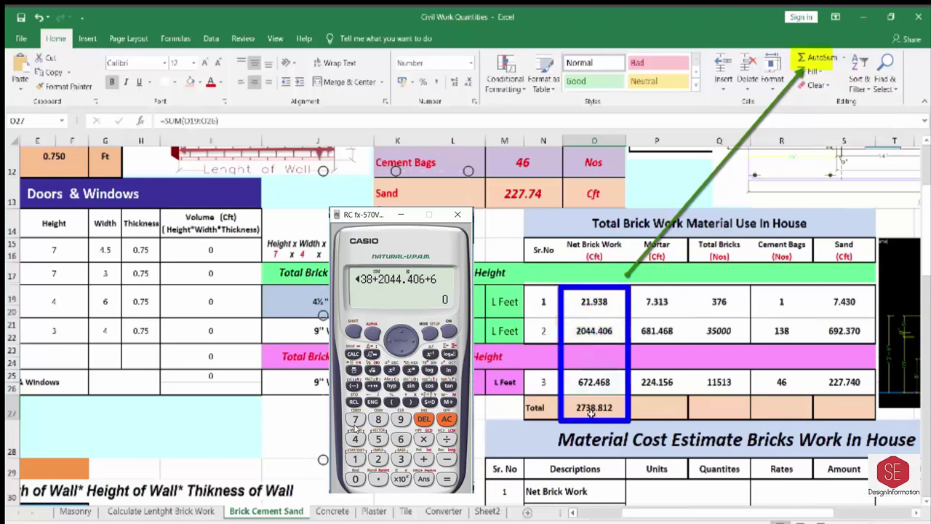
{"action": "left_click", "coordinate": [356, 419]}
{"action": "left_click", "coordinate": [377, 458]}
{"action": "left_click", "coordinate": [377, 478]}
{"action": "left_click", "coordinate": [355, 439]}
{"action": "left_click", "coordinate": [393, 438]}
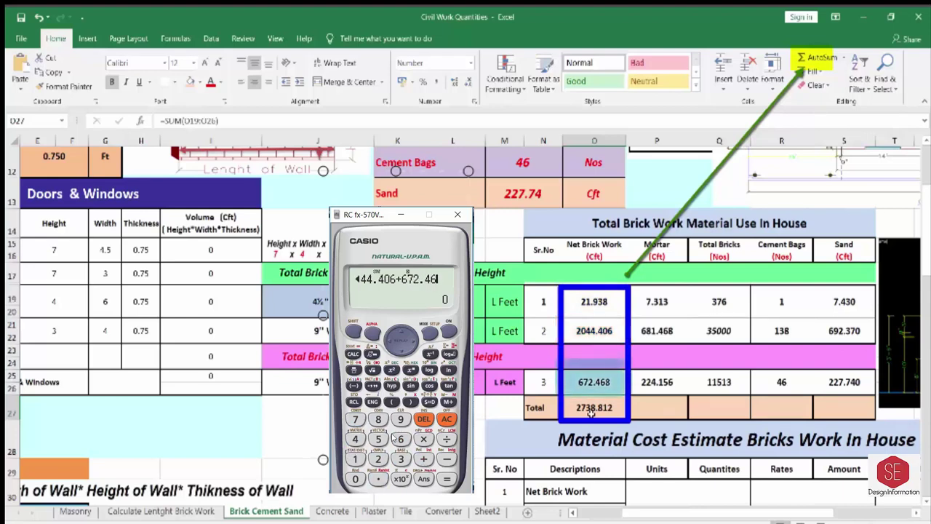
{"action": "left_click", "coordinate": [447, 479]}
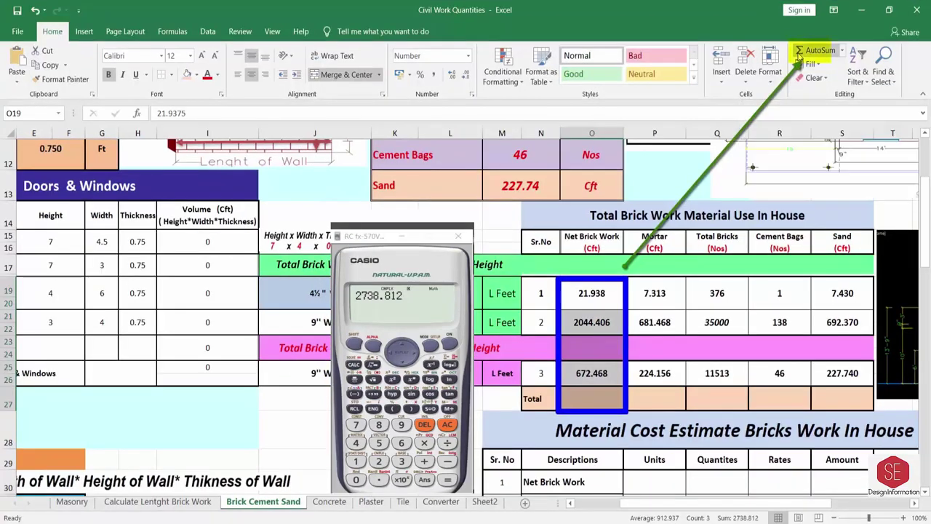
- Sum the Mortar column into its Total row, giving 912.937
{"action": "left_click", "coordinate": [815, 50]}
{"action": "left_click", "coordinate": [590, 400]}
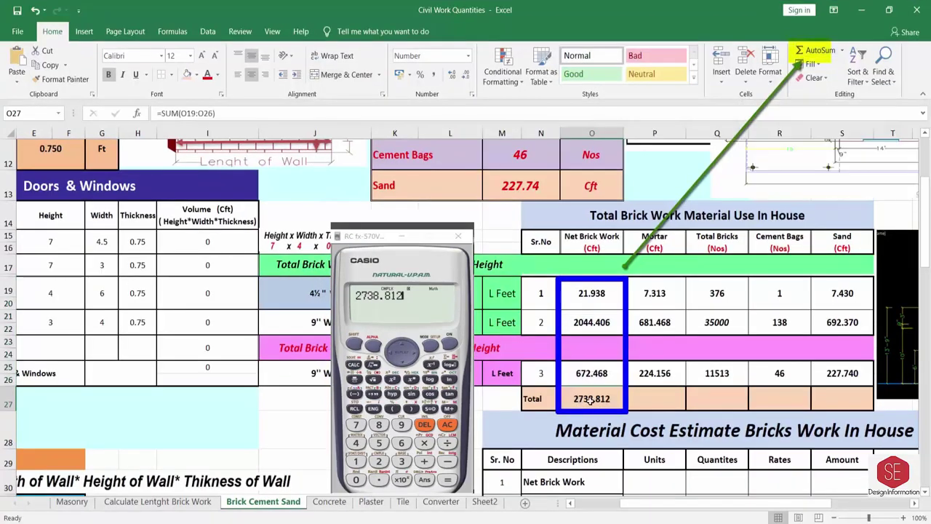
{"action": "left_click_drag", "start_coordinate": [655, 293], "coordinate": [658, 393]}
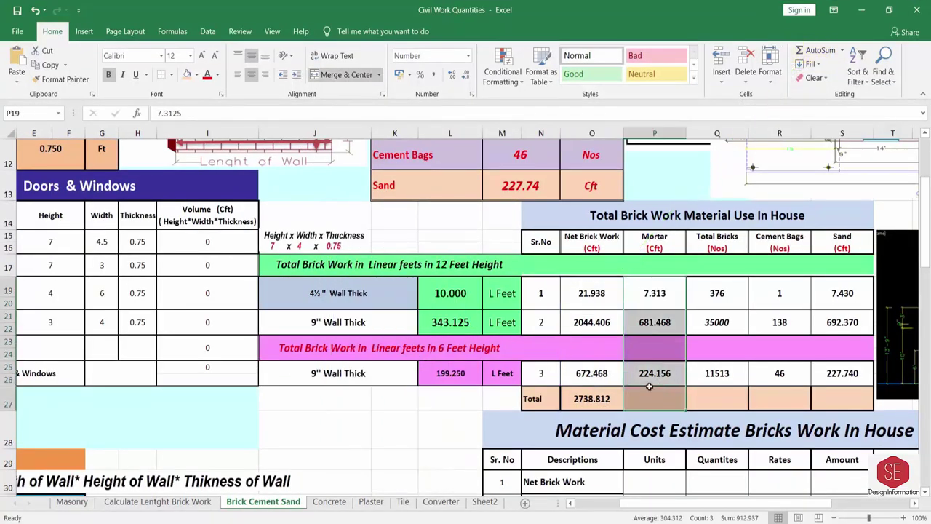
{"action": "left_click", "coordinate": [815, 50]}
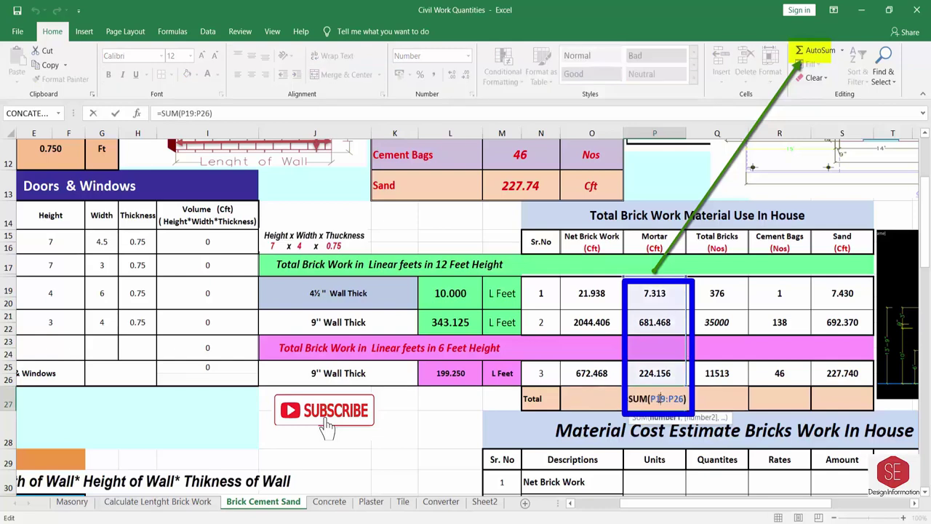
{"action": "left_click", "coordinate": [717, 293]}
- AutoSum Total Bricks, Cement Bags and Sand, giving 46889, 185.000 and 927.540
{"action": "left_click", "coordinate": [725, 374]}
{"action": "left_click_drag", "start_coordinate": [725, 374], "coordinate": [721, 398]}
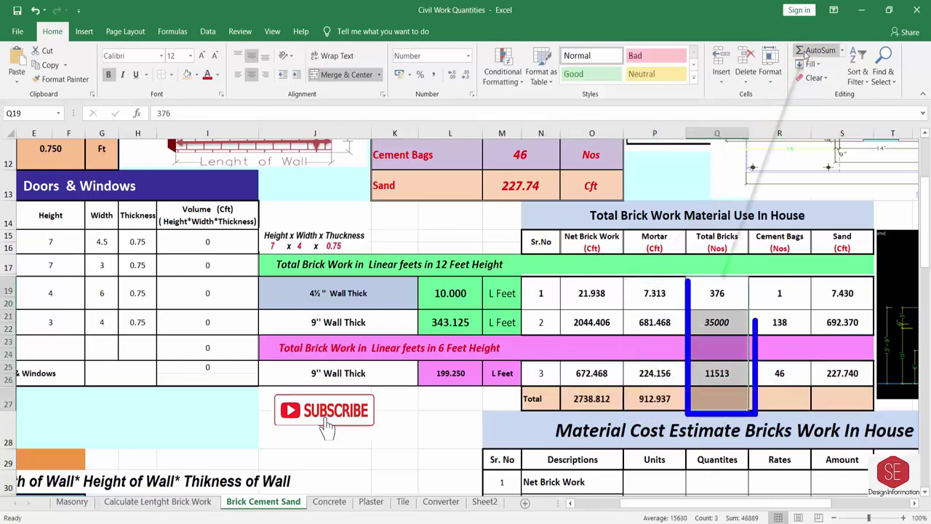
{"action": "key", "text": "alt+equal"}
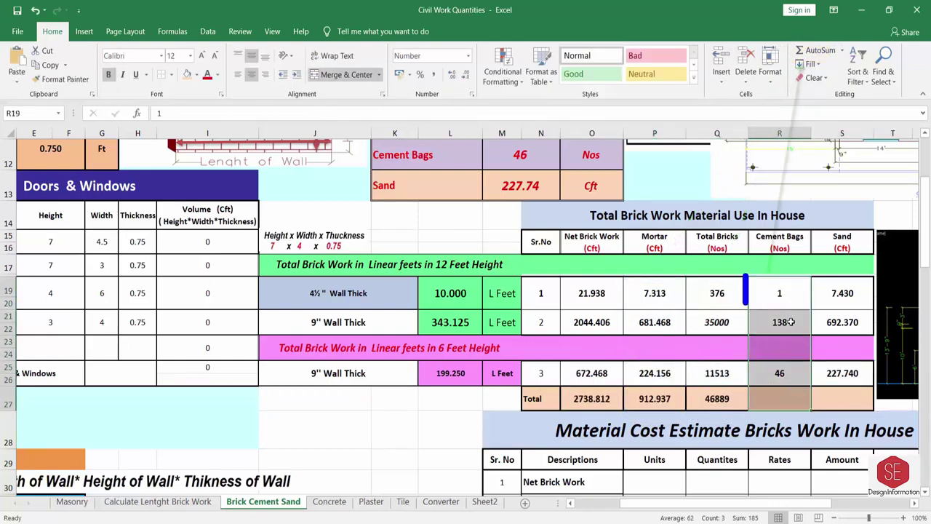
{"action": "left_click_drag", "start_coordinate": [779, 293], "coordinate": [779, 398]}
{"action": "key", "text": "alt+equal"}
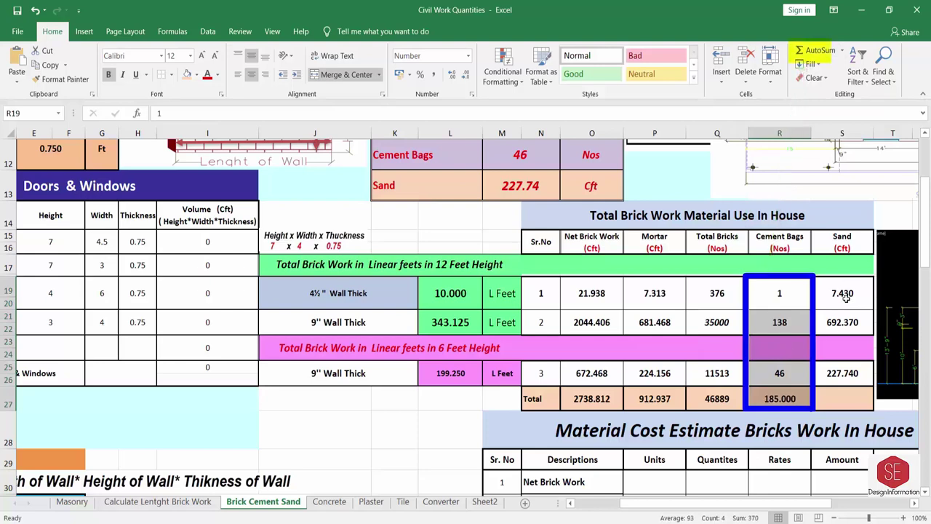
{"action": "left_click_drag", "start_coordinate": [842, 293], "coordinate": [848, 395]}
{"action": "key", "text": "alt+equal"}
{"action": "left_click", "coordinate": [857, 398]}
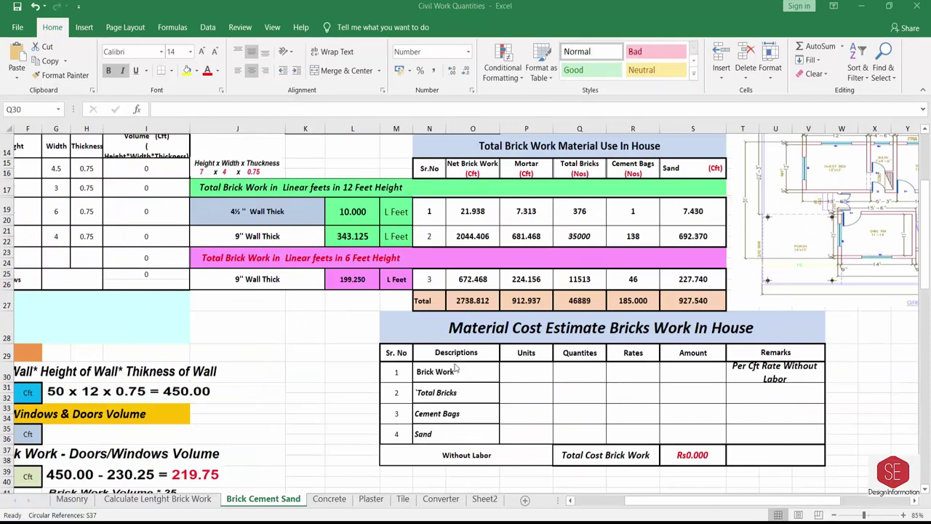
- Enter the units: Cft for Brick Work, Each for Total Bricks, and Cft for Sand
{"action": "left_click", "coordinate": [526, 371]}
{"action": "type", "text": "Cft"}
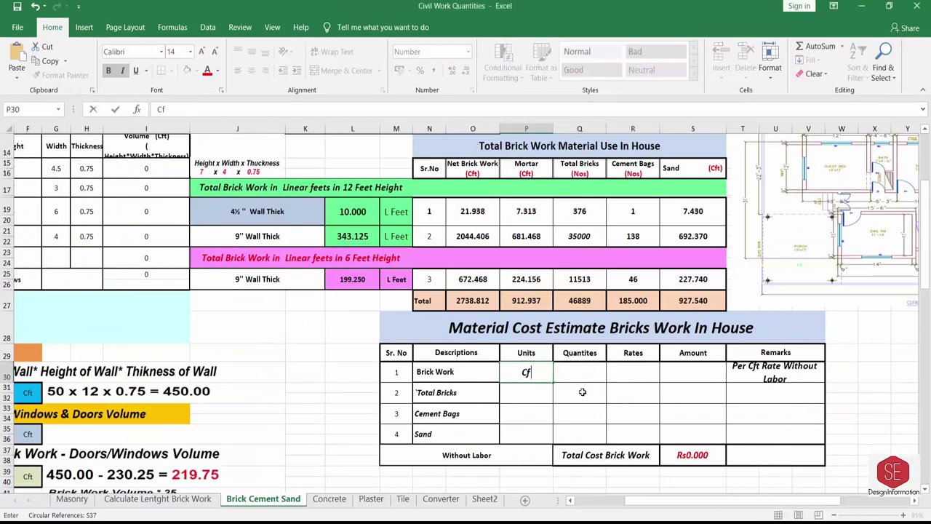
{"action": "key", "text": "Return"}
{"action": "type", "text": "Each"}
{"action": "key", "text": "Return"}
{"action": "type", "text": "Each "}
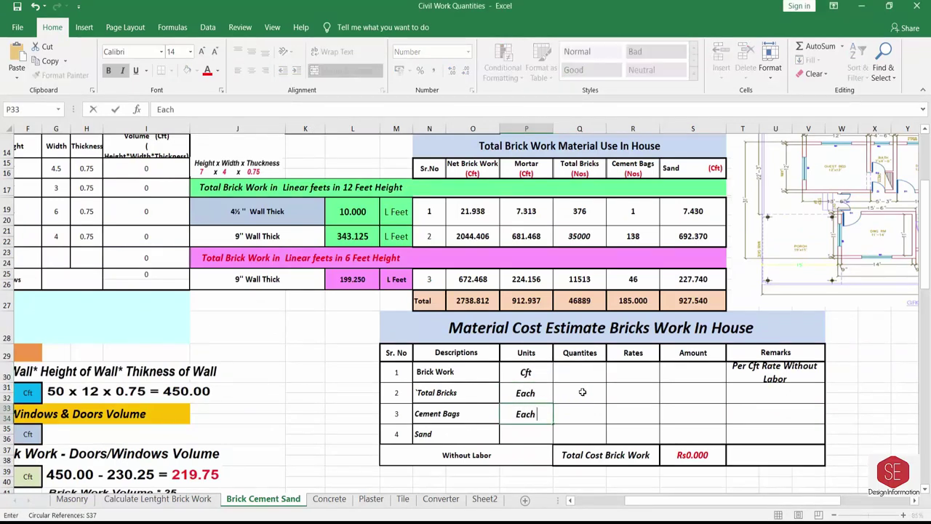
{"action": "type", "text": "Cft"}
{"action": "key", "text": "Return"}
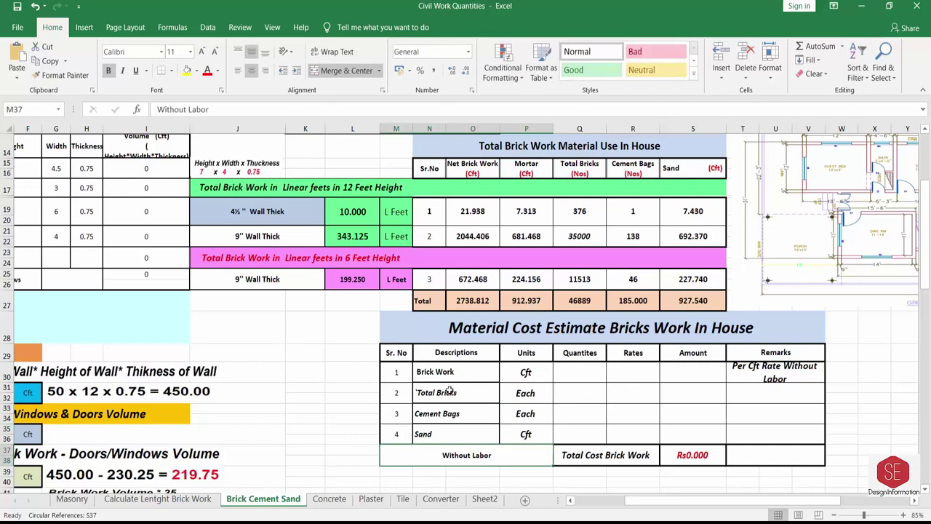
- Set the Brick Work quantity to the Net Brick Work plus Mortar totals (=O27+P27)
{"action": "left_click", "coordinate": [570, 375]}
{"action": "type", "text": "="}
{"action": "left_click", "coordinate": [457, 299]}
{"action": "type", "text": "+"}
{"action": "left_click", "coordinate": [526, 302]}
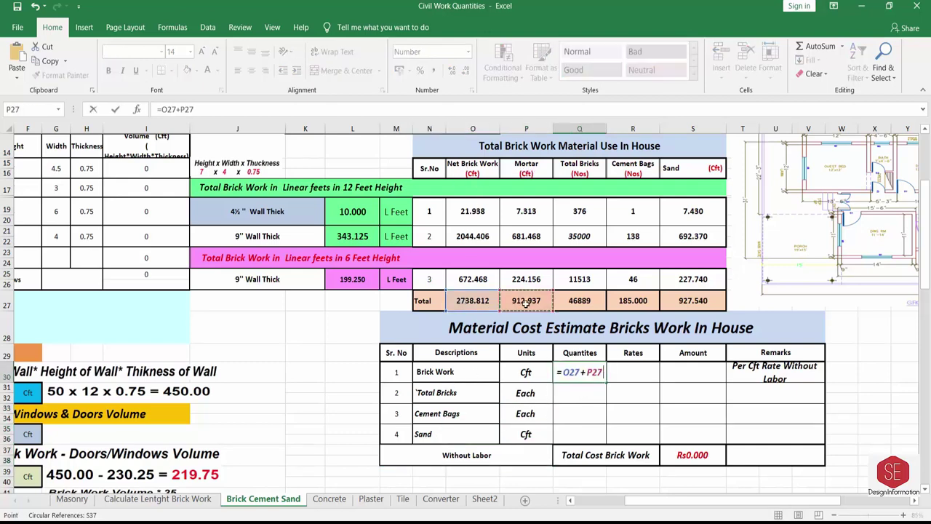
{"action": "key", "text": "Return"}
- Link the Total Bricks, Cement Bags and Sand quantities to totals Q27, R27 and S27
{"action": "type", "text": "="}
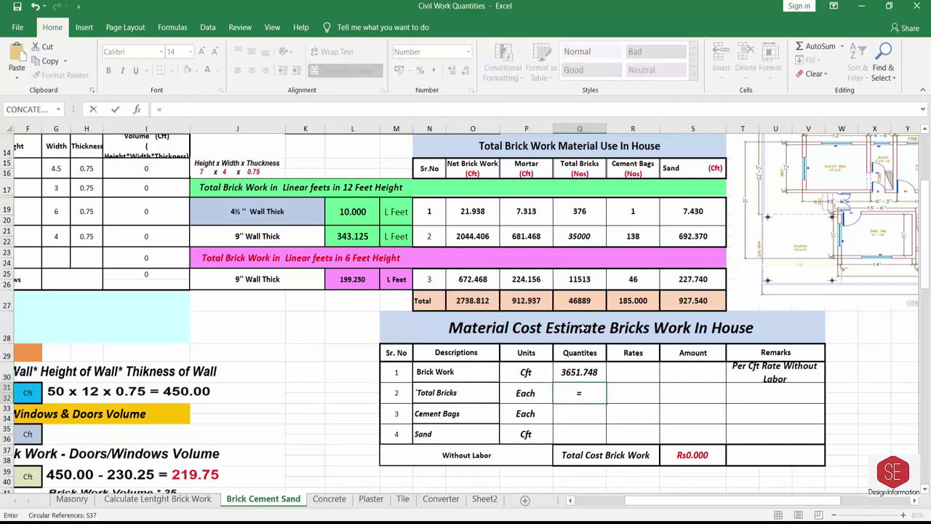
{"action": "left_click", "coordinate": [579, 300]}
{"action": "key", "text": "Return"}
{"action": "type", "text": "="}
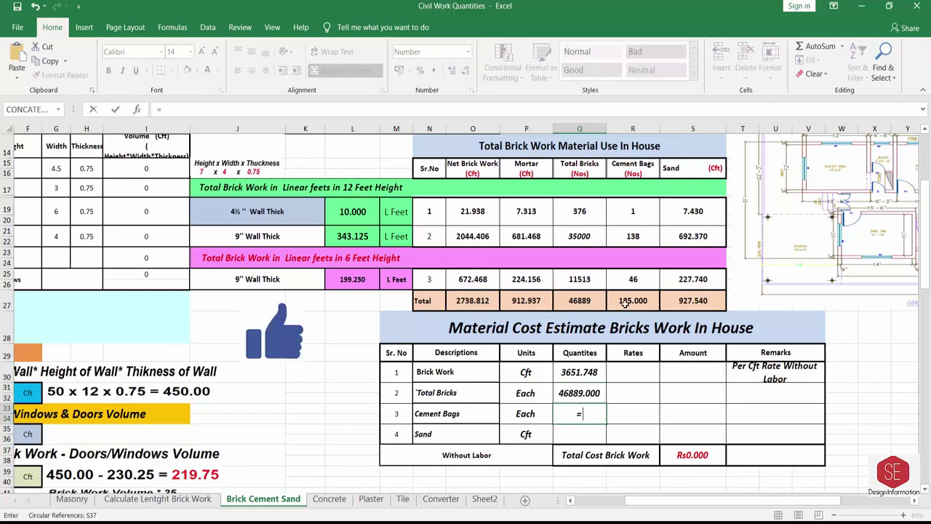
{"action": "left_click", "coordinate": [630, 300]}
{"action": "key", "text": "Return"}
{"action": "type", "text": "="}
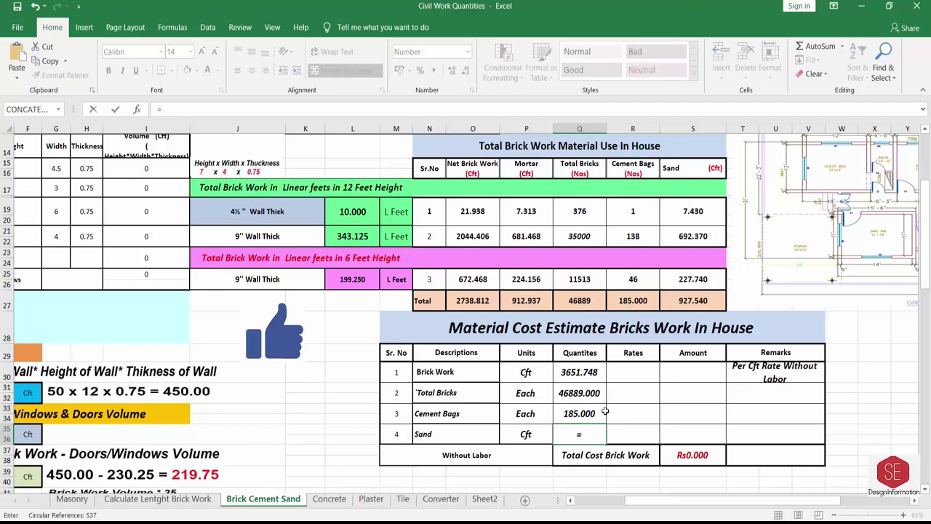
{"action": "left_click", "coordinate": [672, 304]}
{"action": "key", "text": "Return"}
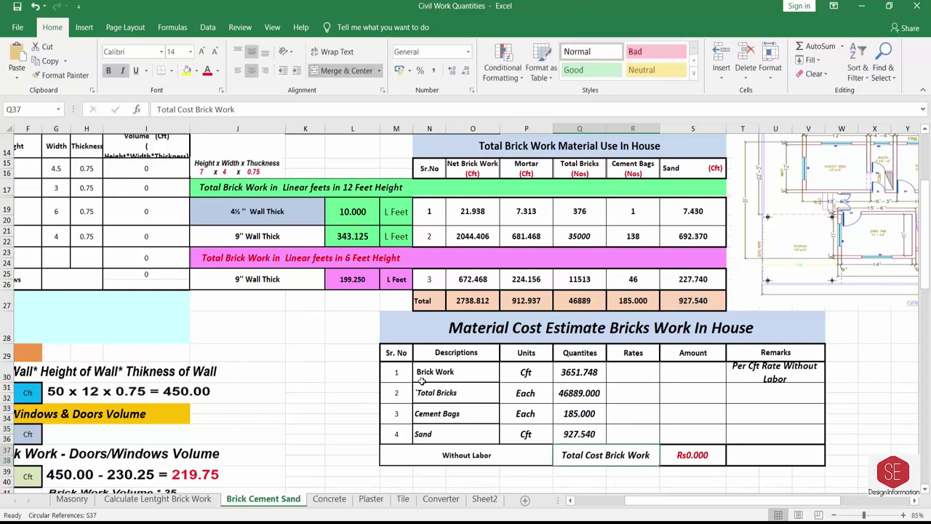
- Enter rates of 5 for Total Bricks, 600 for Cement Bags and 15 for Sand
{"action": "left_click", "coordinate": [735, 375]}
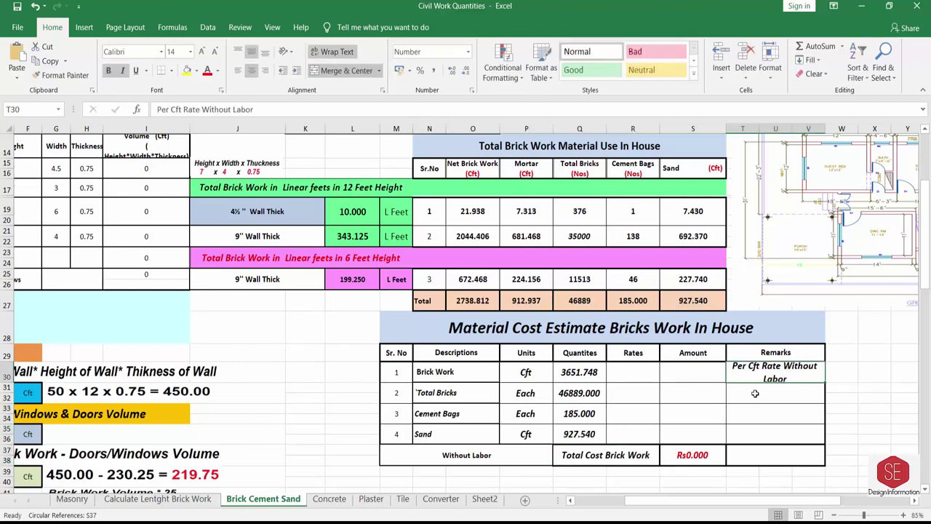
{"action": "left_click", "coordinate": [632, 393]}
{"action": "type", "text": "5"}
{"action": "key", "text": "Return"}
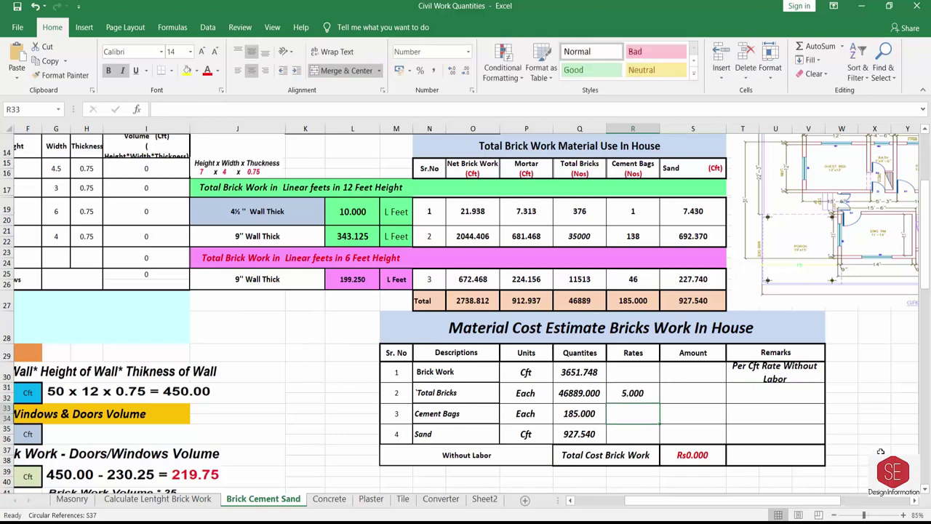
{"action": "type", "text": "600"}
{"action": "key", "text": "Return"}
{"action": "type", "text": "15"}
{"action": "key", "text": "Return"}
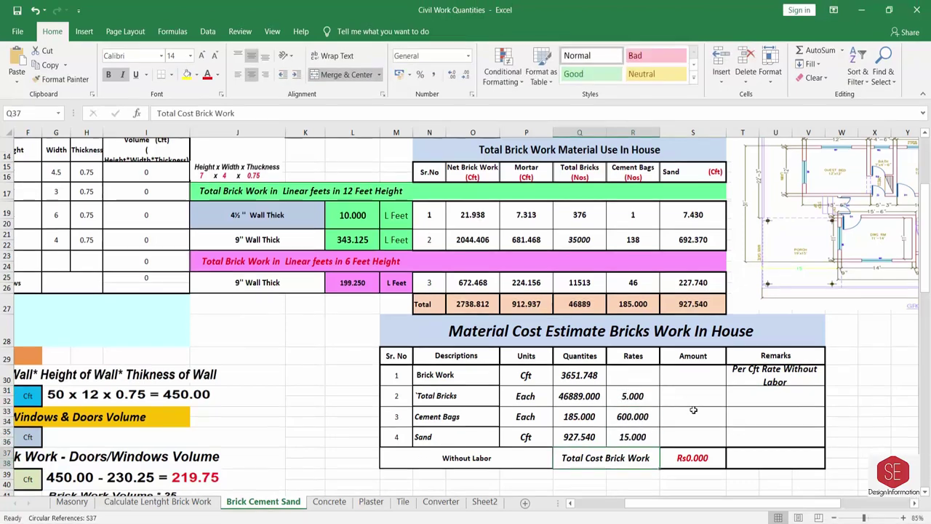
- Calculate the Total Bricks amount as quantity times rate (=Q31*R31)
{"action": "left_click", "coordinate": [693, 393]}
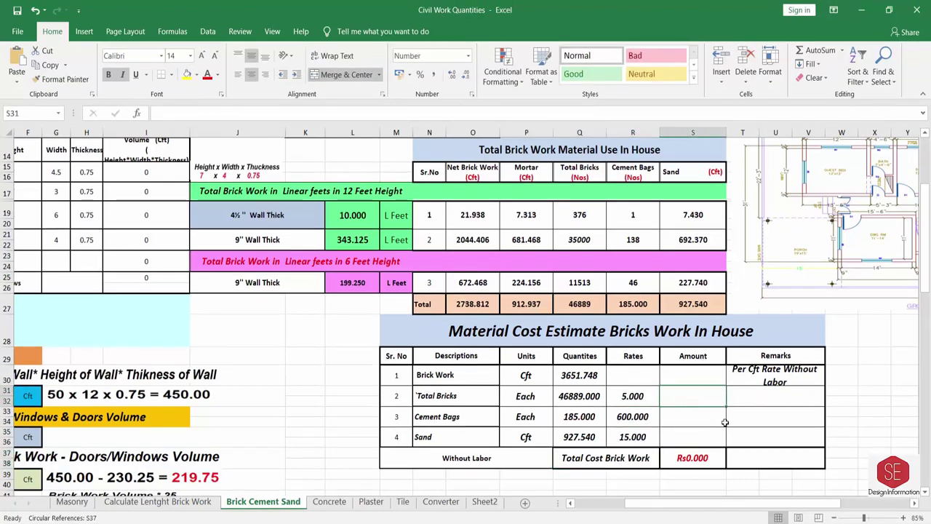
{"action": "type", "text": "="}
{"action": "left_click", "coordinate": [579, 396]}
{"action": "type", "text": "*"}
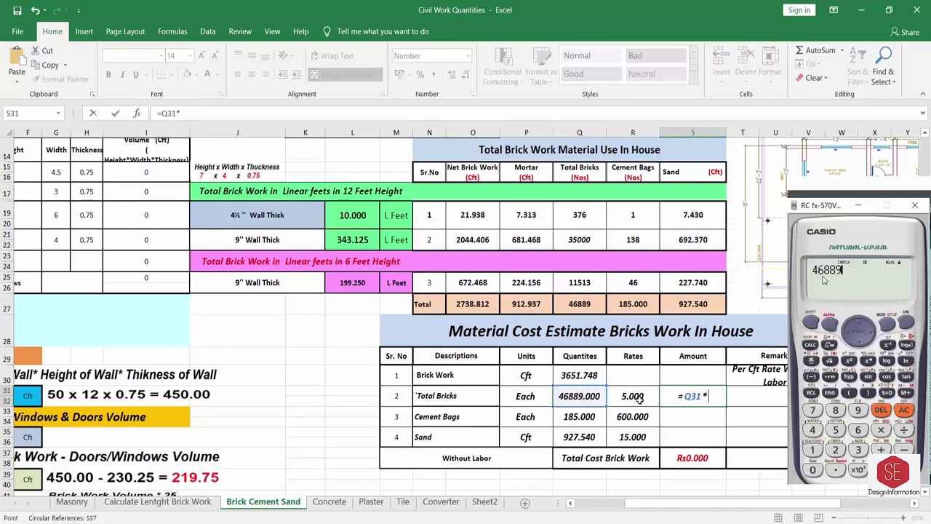
{"action": "left_click", "coordinate": [638, 396]}
{"action": "key", "text": "Return"}
{"action": "left_click", "coordinate": [687, 395]}
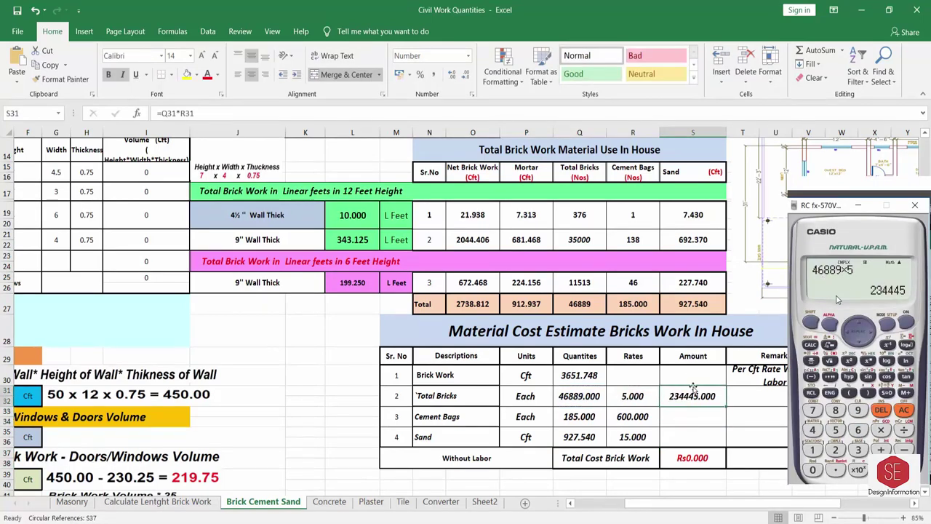
- Calculate the Cement Bags and Sand amounts (=Q33*R33, =Q35*R35), giving 13913.100 for Sand
{"action": "left_click", "coordinate": [682, 422]}
{"action": "type", "text": "="}
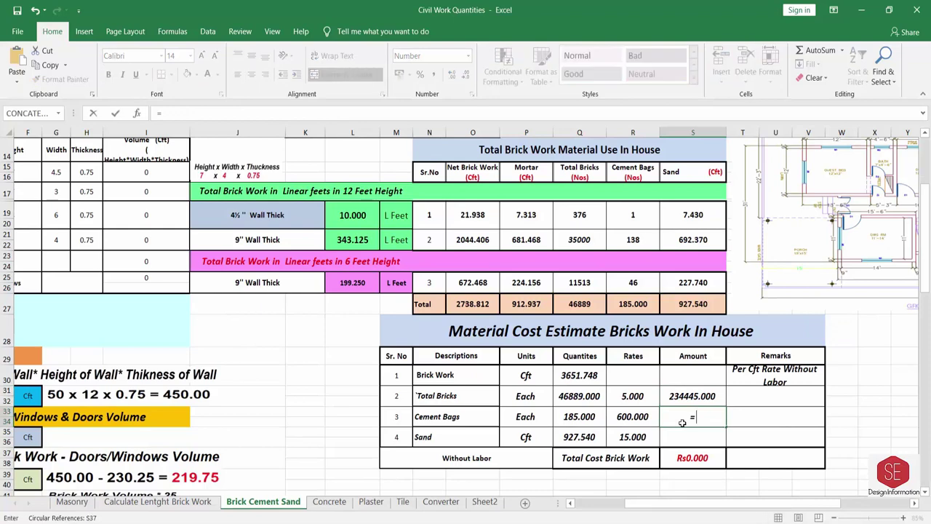
{"action": "left_click", "coordinate": [578, 416]}
{"action": "type", "text": "*"}
{"action": "left_click", "coordinate": [632, 416]}
{"action": "key", "text": "Return"}
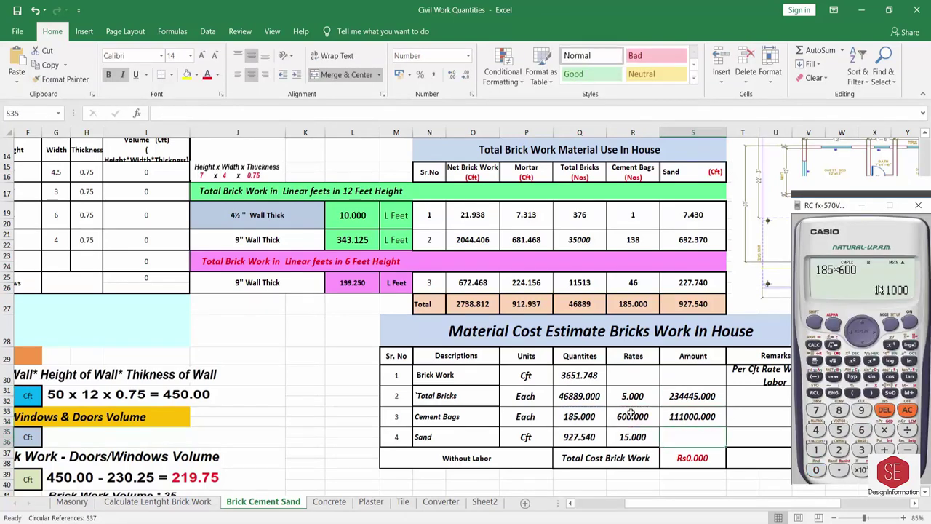
{"action": "type", "text": "="}
{"action": "left_click", "coordinate": [580, 437]}
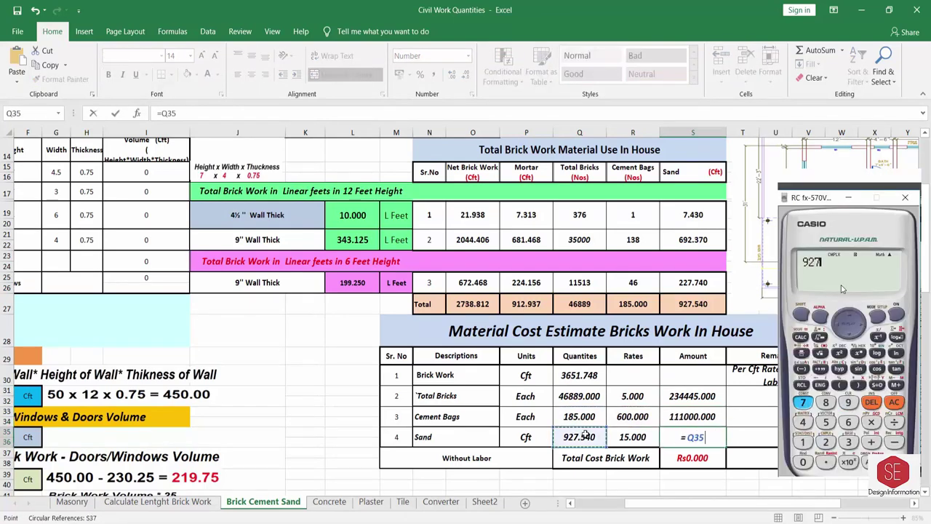
{"action": "left_click", "coordinate": [632, 436]}
{"action": "key", "text": "Return"}
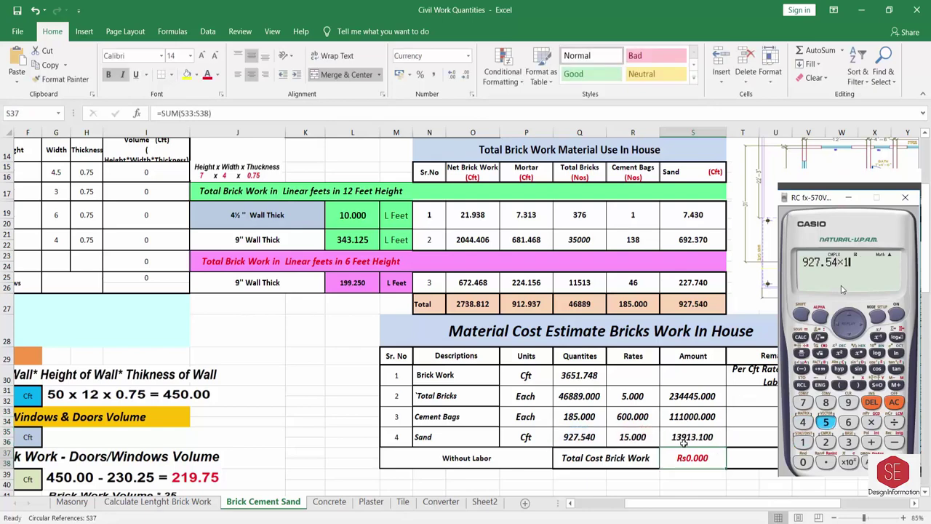
- AutoSum the material amounts into a merged and centred total of Rs359,358.100
{"action": "left_click_drag", "start_coordinate": [692, 395], "coordinate": [693, 458]}
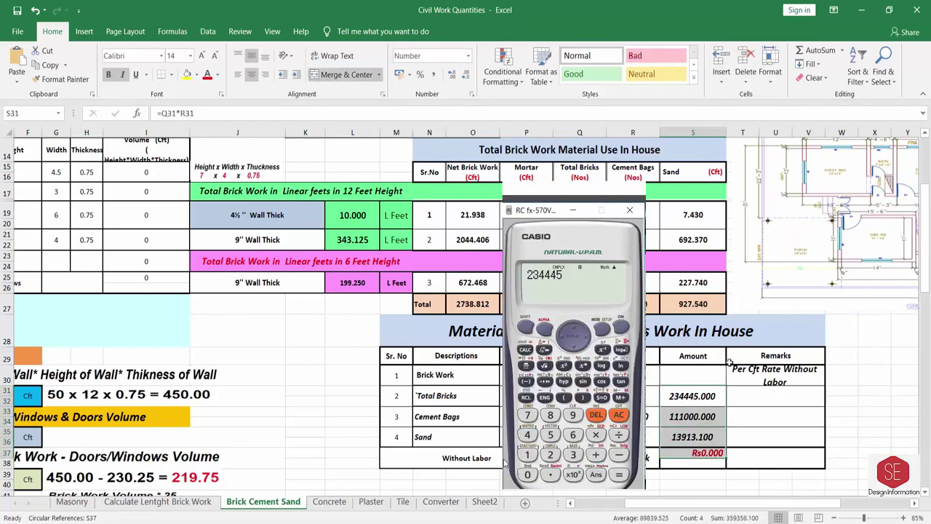
{"action": "left_click", "coordinate": [797, 52]}
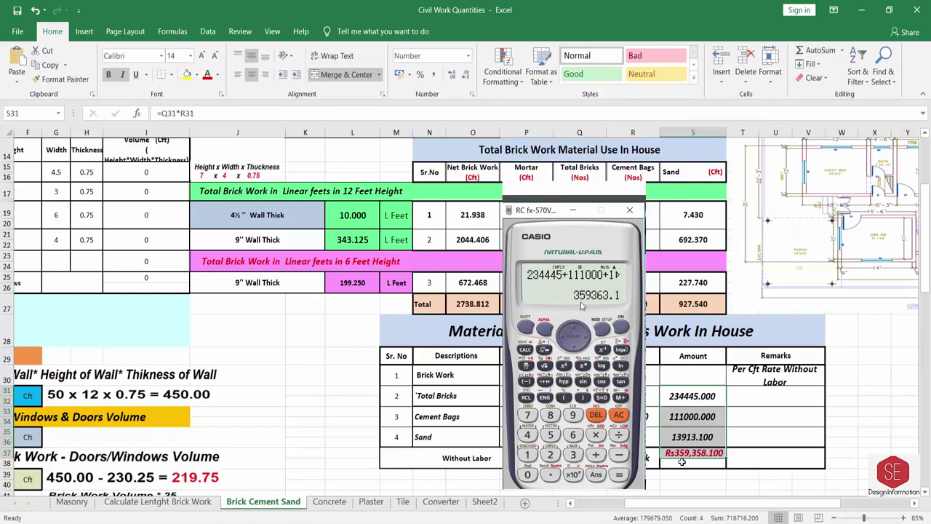
{"action": "left_click", "coordinate": [682, 462]}
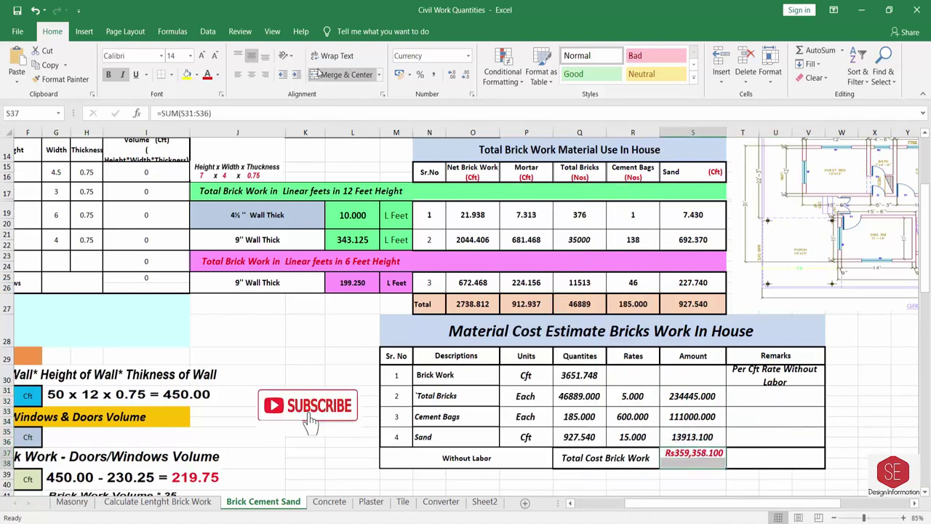
{"action": "left_click", "coordinate": [318, 73]}
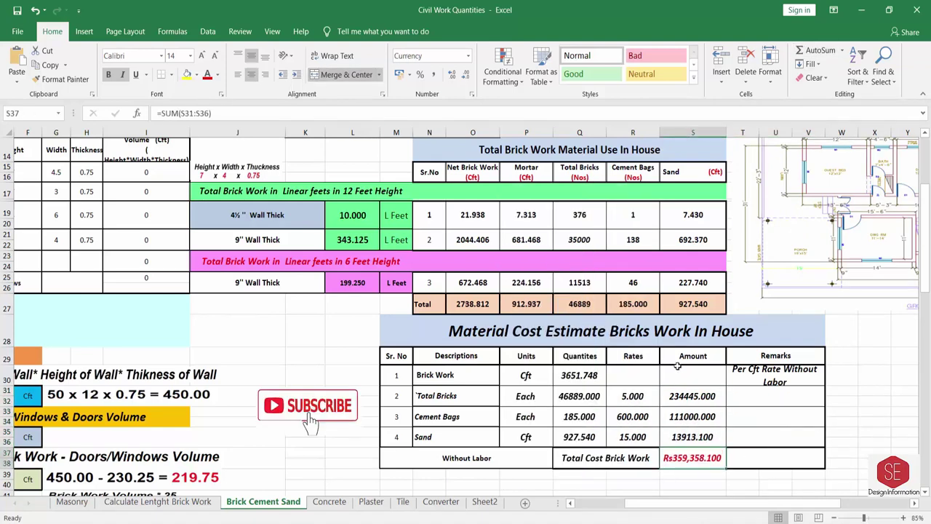
- Derive the Brick Work rate of 98.407 per Cft as total cost divided by quantity (=S37/Q30)
{"action": "left_click", "coordinate": [633, 375]}
{"action": "type", "text": "="}
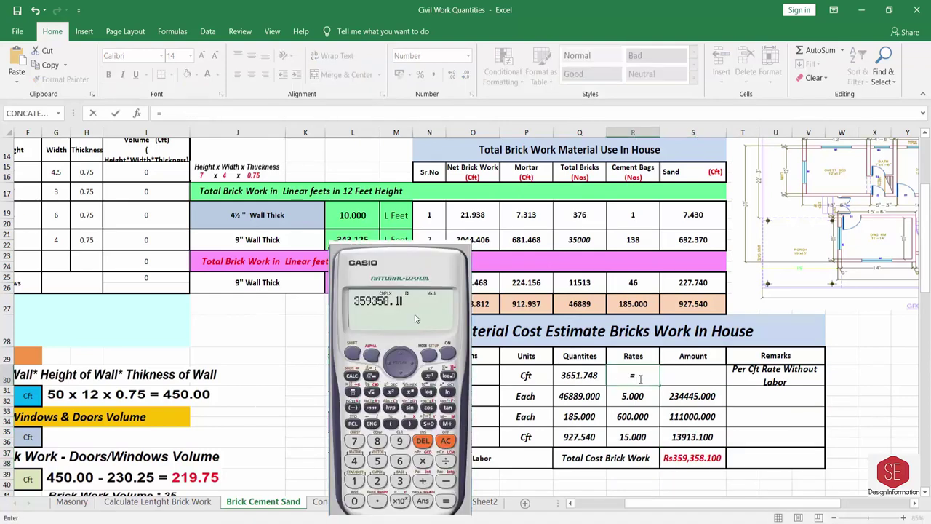
{"action": "left_click", "coordinate": [678, 458]}
{"action": "type", "text": "/"}
{"action": "left_click", "coordinate": [579, 376]}
{"action": "key", "text": "Return"}
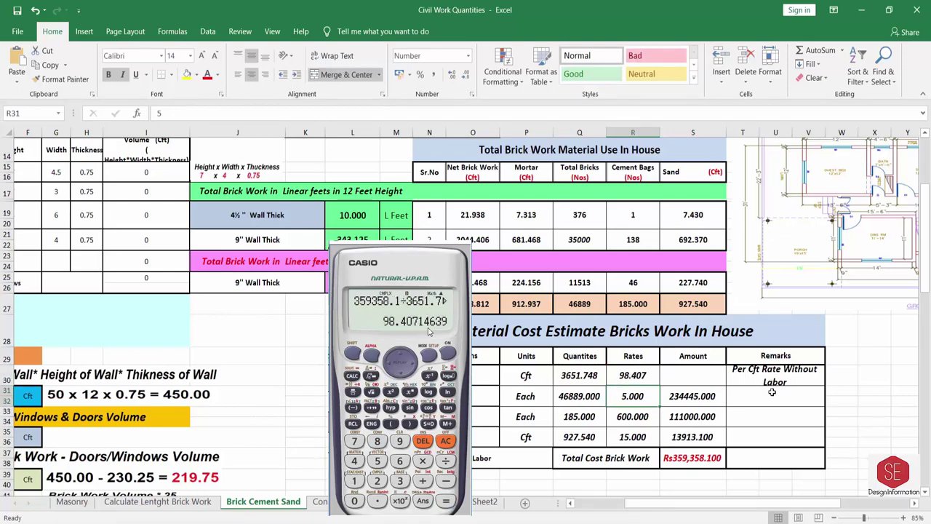
- Compute the Brick Work amount as quantity times the 98.407 rate (=Q30*R30)
{"action": "left_click", "coordinate": [700, 374]}
{"action": "type", "text": "="}
{"action": "left_click", "coordinate": [586, 376]}
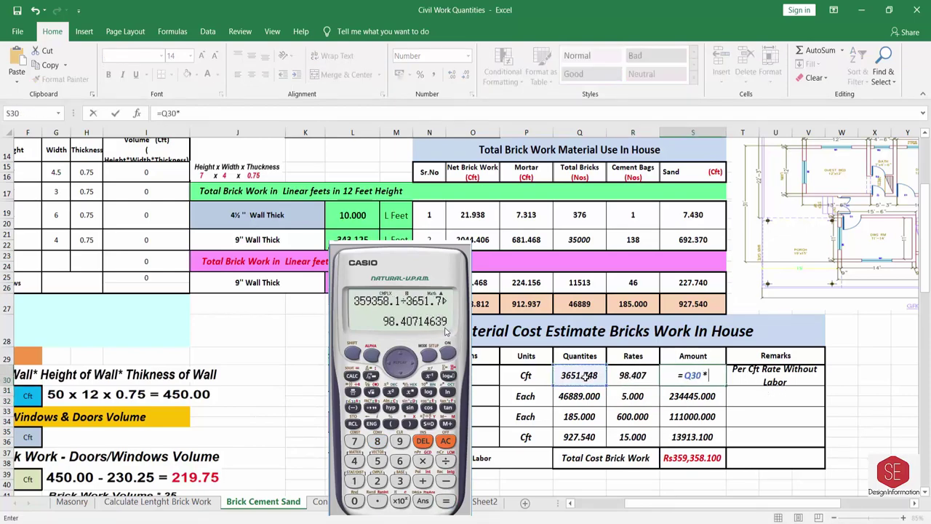
{"action": "type", "text": "*"}
{"action": "left_click", "coordinate": [633, 375]}
{"action": "key", "text": "Return"}
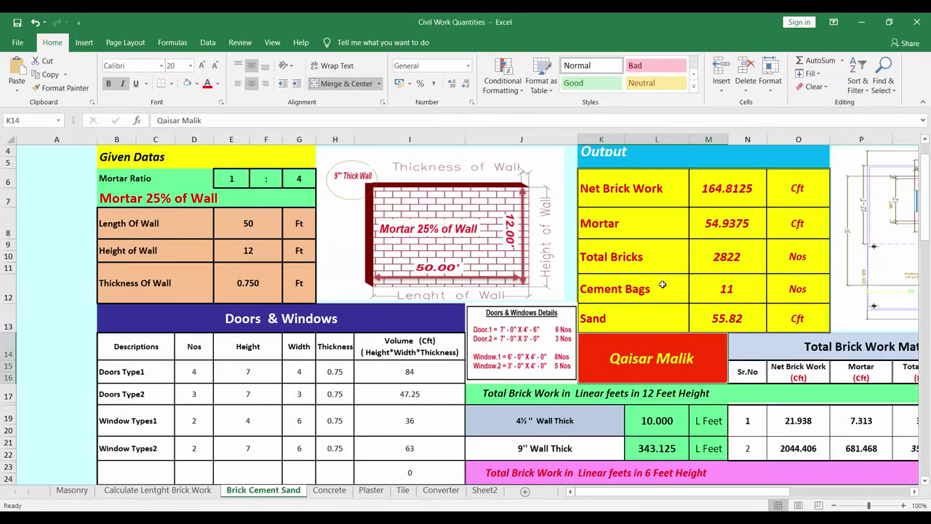
{"action": "scroll", "coordinate": [700, 248], "scroll_direction": "down", "scroll_amount": 3}
{"action": "scroll", "coordinate": [700, 248], "scroll_direction": "down", "scroll_amount": 1}
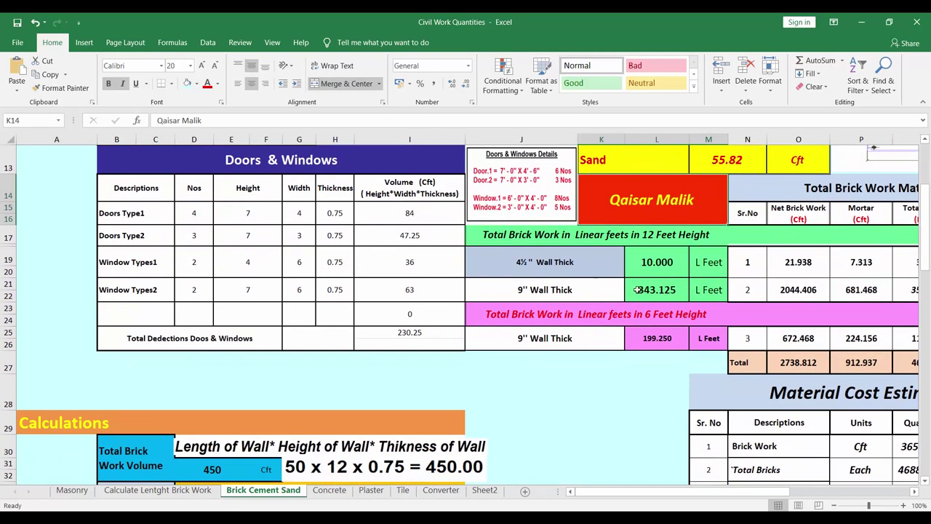
{"action": "scroll", "coordinate": [679, 407], "scroll_direction": "down", "scroll_amount": 2}
{"action": "scroll", "coordinate": [603, 380], "scroll_direction": "down", "scroll_amount": 2}
{"action": "scroll", "coordinate": [603, 380], "scroll_direction": "down", "scroll_amount": 2}
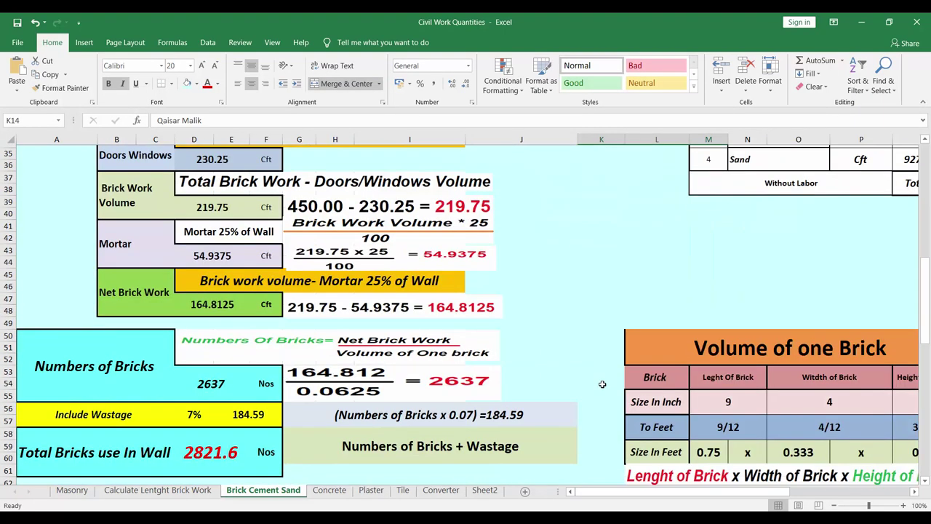
{"action": "scroll", "coordinate": [603, 381], "scroll_direction": "down", "scroll_amount": 4}
{"action": "scroll", "coordinate": [602, 384], "scroll_direction": "down", "scroll_amount": 3}
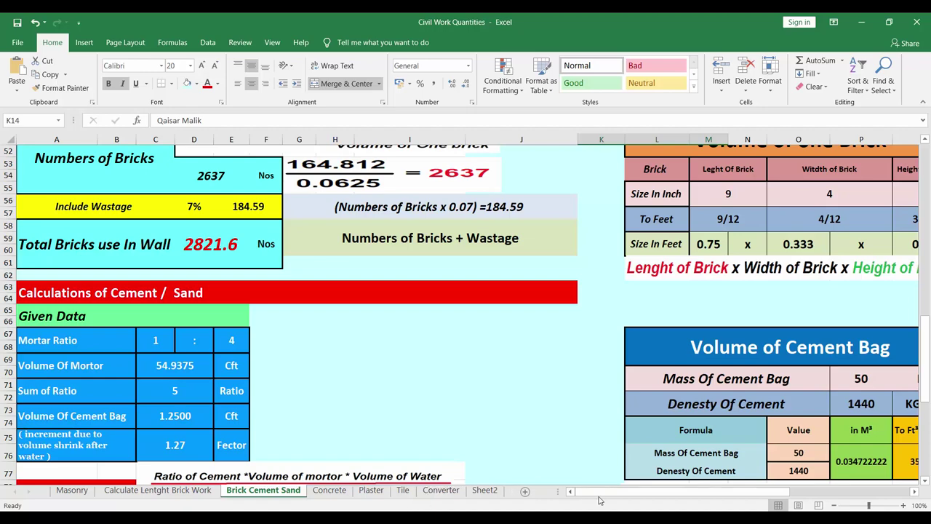
{"action": "mouse_move", "coordinate": [601, 493]}
{"action": "left_mouse_down"}
{"action": "mouse_move", "coordinate": [662, 492]}
{"action": "mouse_move", "coordinate": [608, 492]}
{"action": "left_mouse_up"}
{"action": "scroll", "coordinate": [673, 403], "scroll_direction": "down", "scroll_amount": 3}
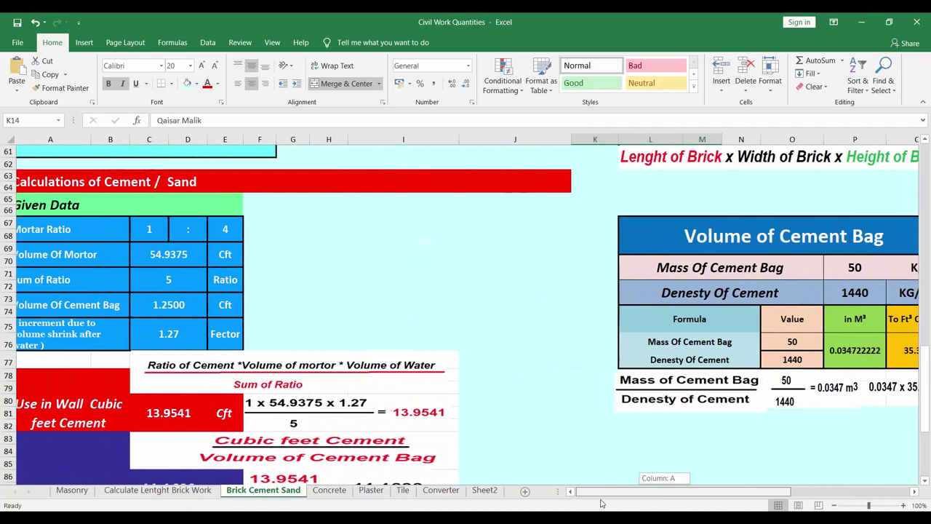
{"action": "scroll", "coordinate": [129, 371], "scroll_direction": "down", "scroll_amount": 5}
{"action": "scroll", "coordinate": [212, 318], "scroll_direction": "down", "scroll_amount": 2}
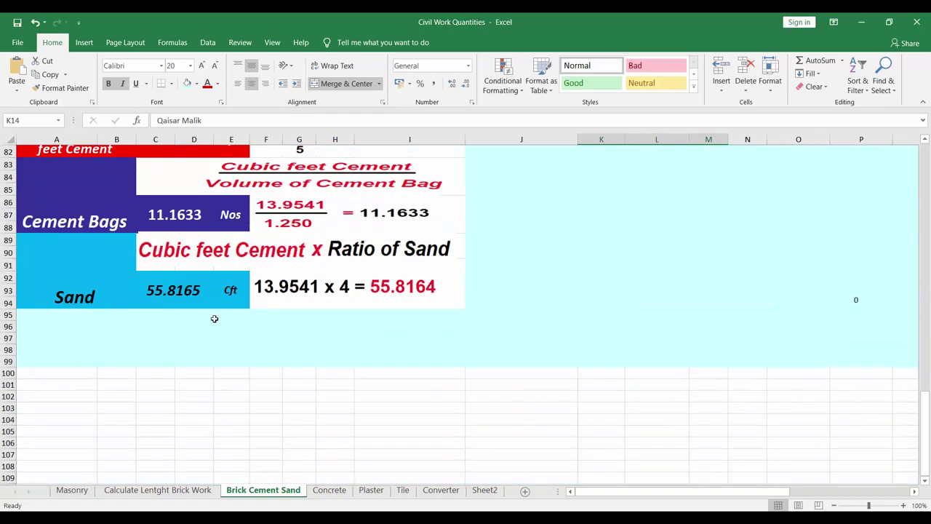
{"action": "scroll", "coordinate": [274, 295], "scroll_direction": "up", "scroll_amount": 1}
{"action": "scroll", "coordinate": [276, 291], "scroll_direction": "up", "scroll_amount": 4}
{"action": "scroll", "coordinate": [276, 313], "scroll_direction": "up", "scroll_amount": 4}
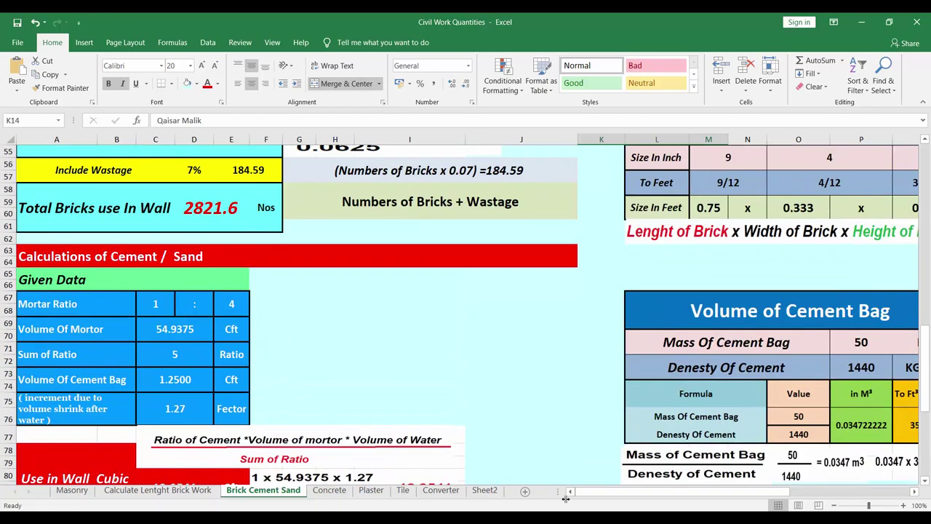
{"action": "scroll", "coordinate": [138, 391], "scroll_direction": "up", "scroll_amount": 4}
{"action": "scroll", "coordinate": [138, 390], "scroll_direction": "up", "scroll_amount": 3}
{"action": "scroll", "coordinate": [140, 388], "scroll_direction": "up", "scroll_amount": 3}
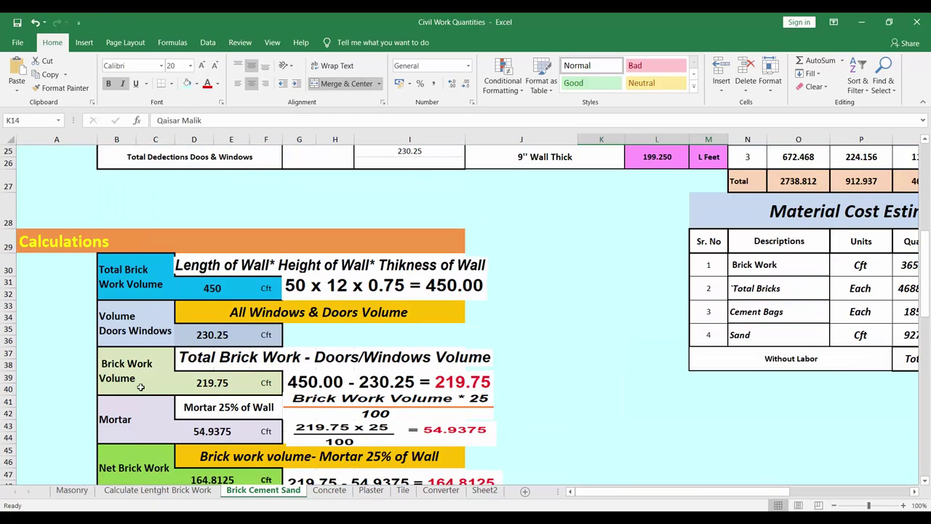
{"action": "scroll", "coordinate": [141, 387], "scroll_direction": "up", "scroll_amount": 4}
{"action": "scroll", "coordinate": [140, 387], "scroll_direction": "up", "scroll_amount": 2}
{"action": "scroll", "coordinate": [146, 383], "scroll_direction": "up", "scroll_amount": 3}
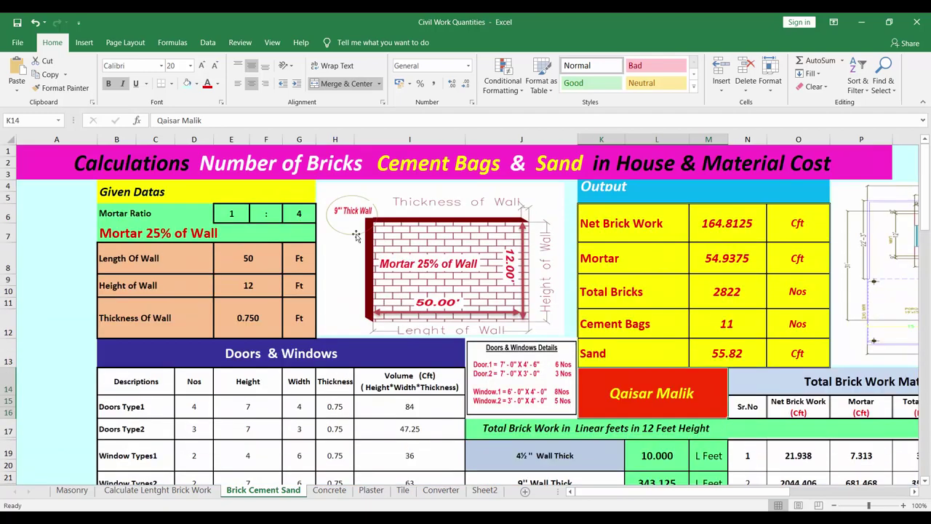
{"action": "left_click", "coordinate": [254, 271]}
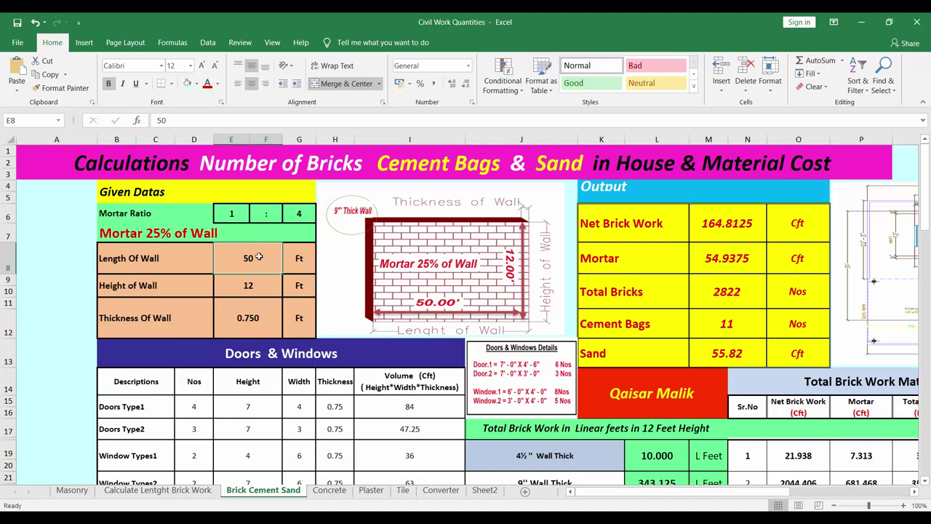
{"action": "scroll", "coordinate": [628, 288], "scroll_direction": "down", "scroll_amount": 1}
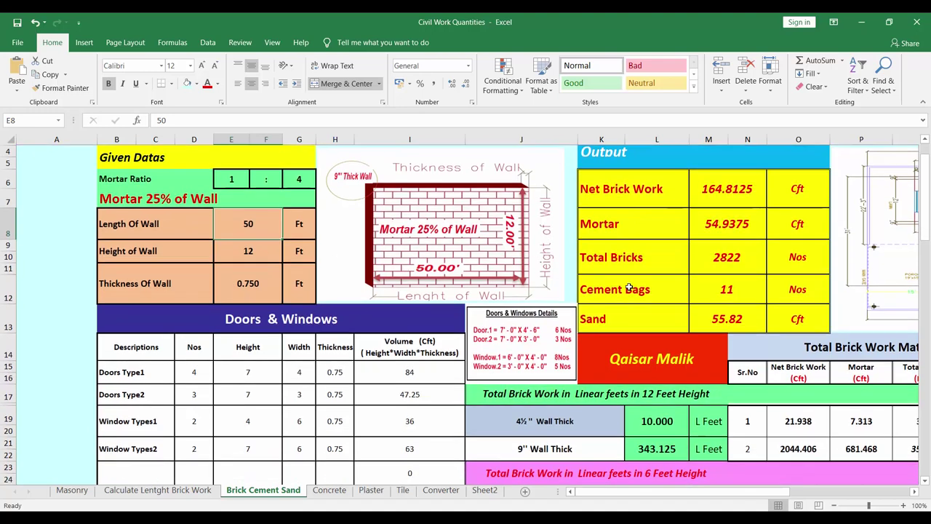